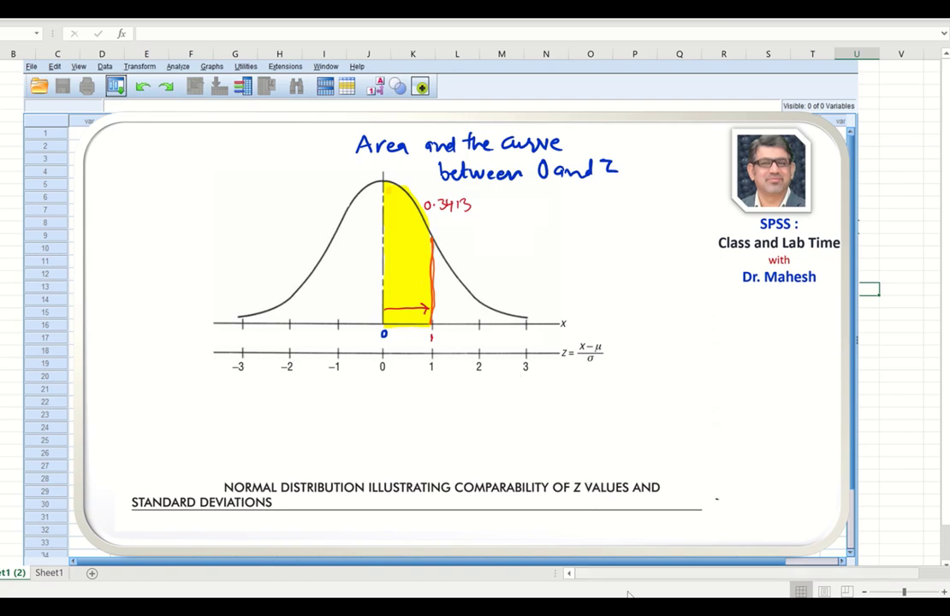
- Review the zscore rows and the variable definitions of the areaUnderCurve_btwn_0_and_Z.sav dataset
click(615, 556)
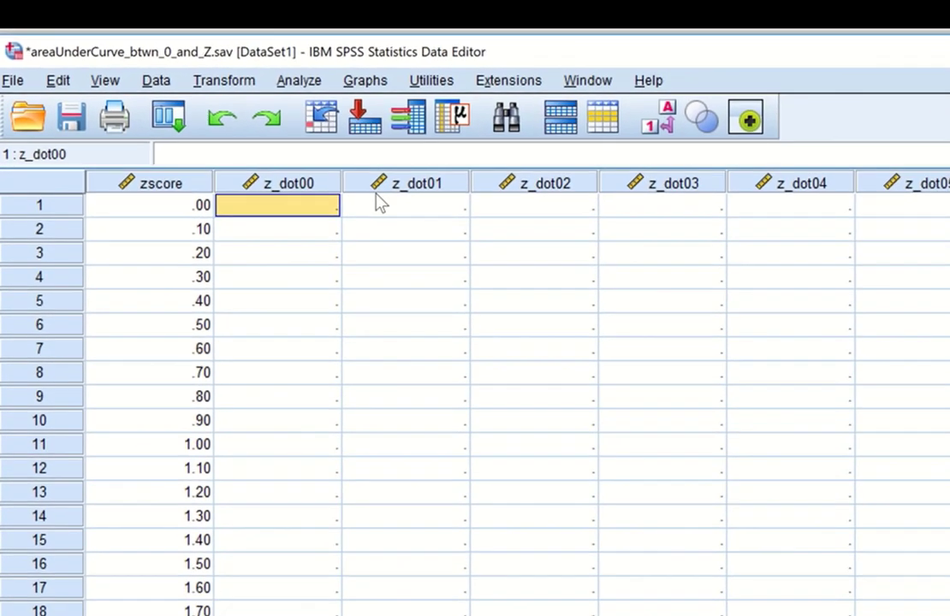
scroll(378, 202, down, 2)
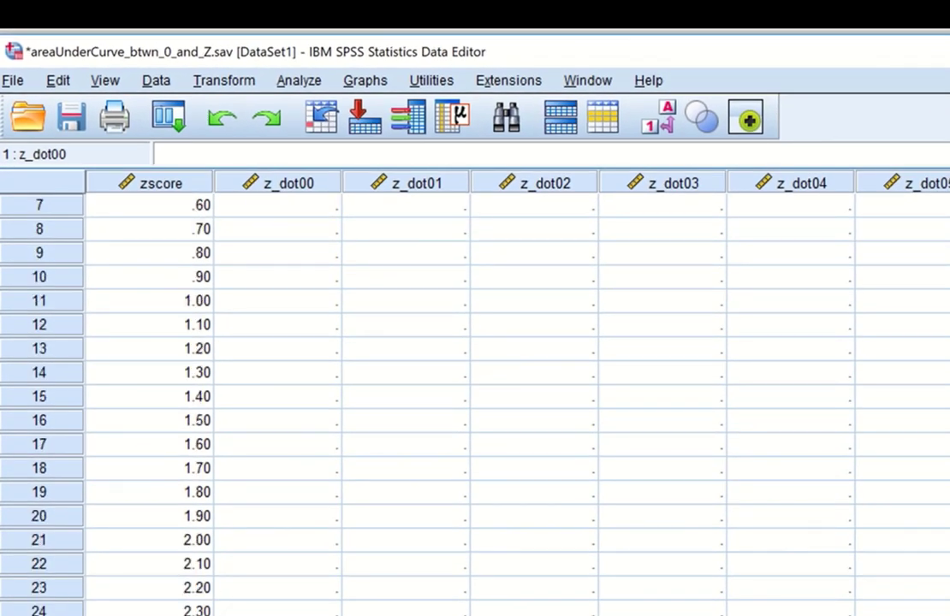
key(ctrl+t)
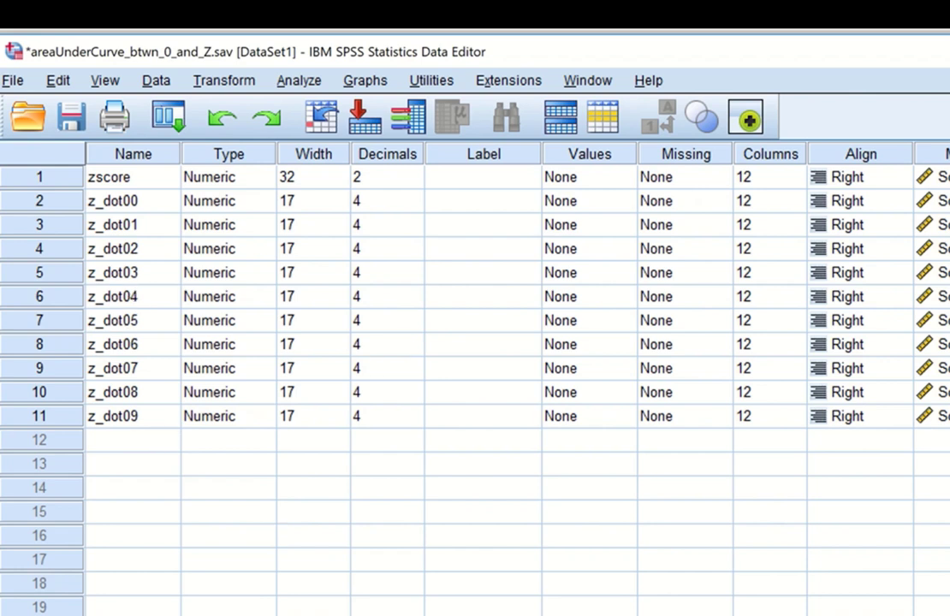
key(ctrl+t)
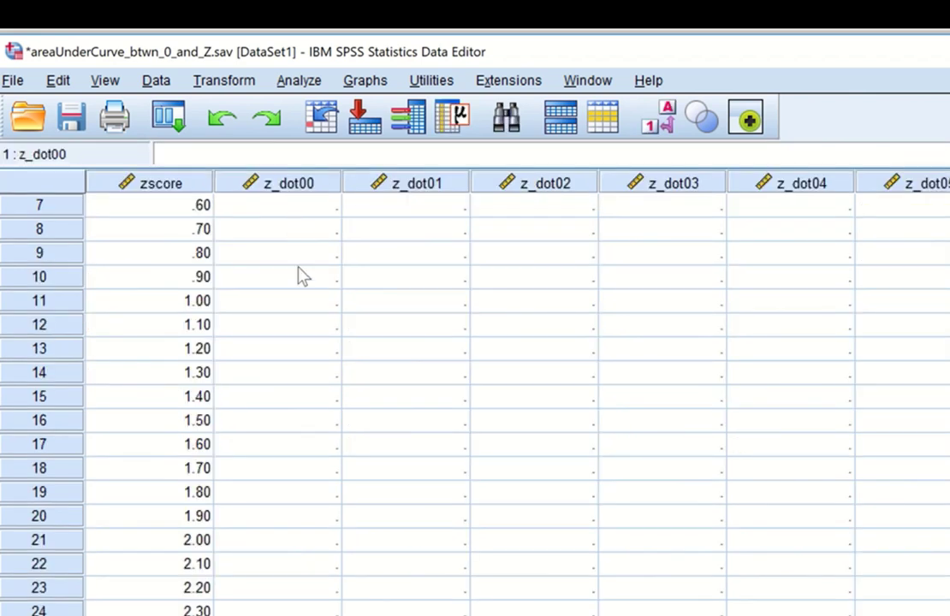
scroll(301, 275, up, 2)
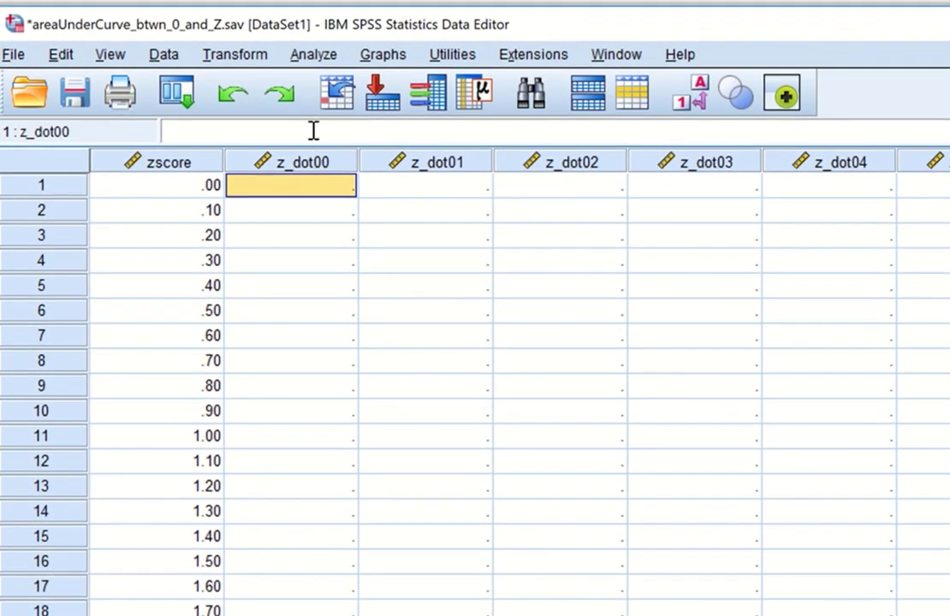
- Open Compute Variable, inspect the existing z_dot00 expression, and reset the dialog to its blank state
click(231, 53)
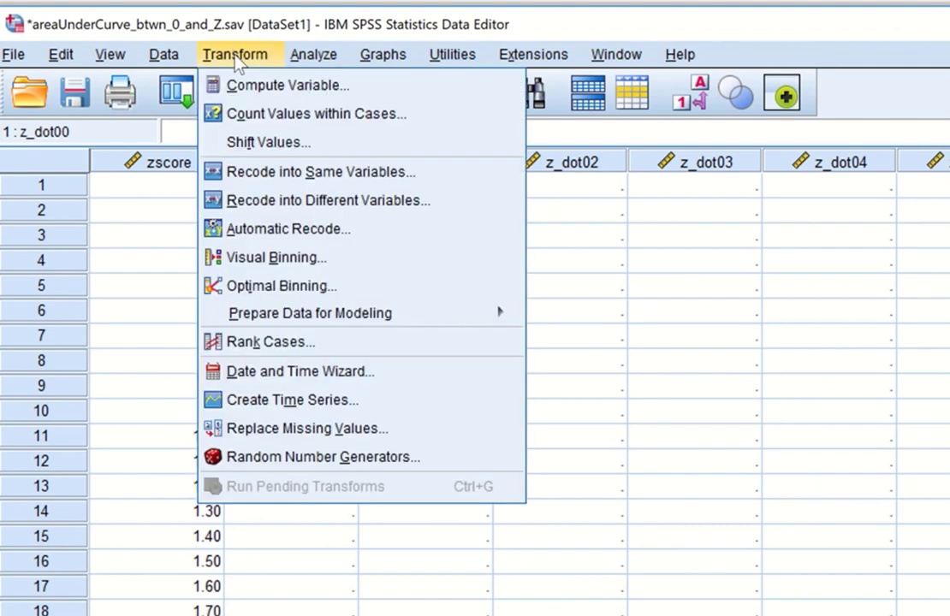
click(272, 85)
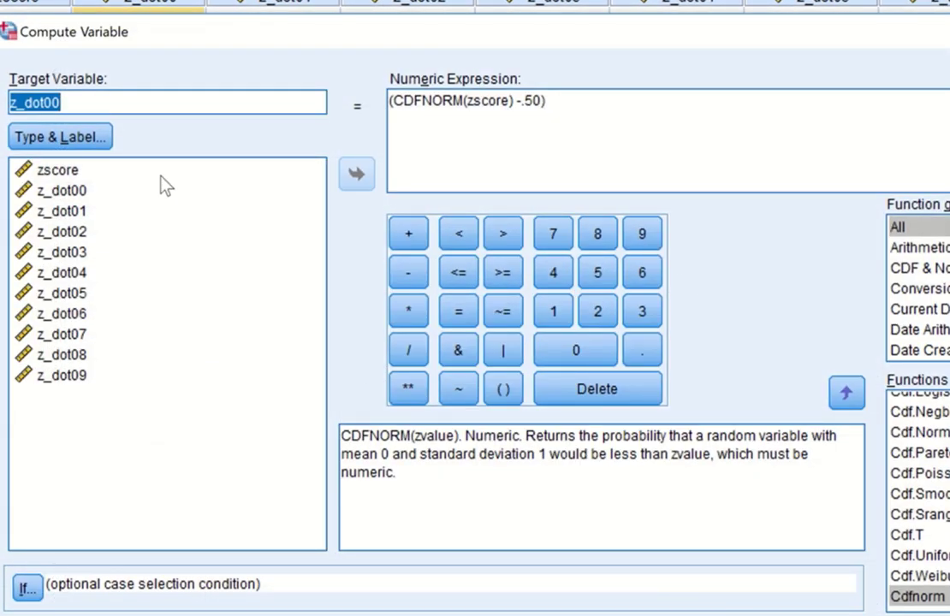
click(80, 99)
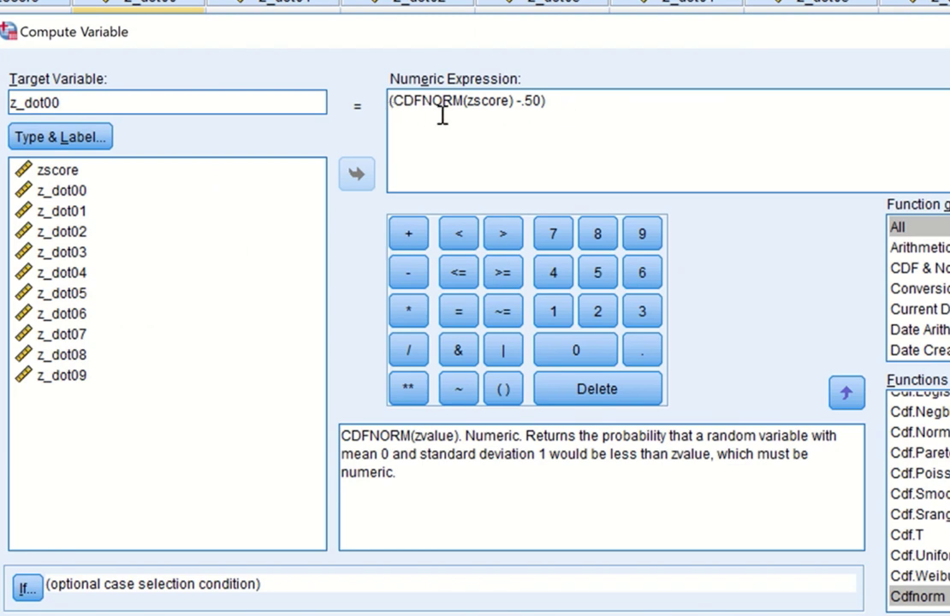
drag(466, 101, 510, 106)
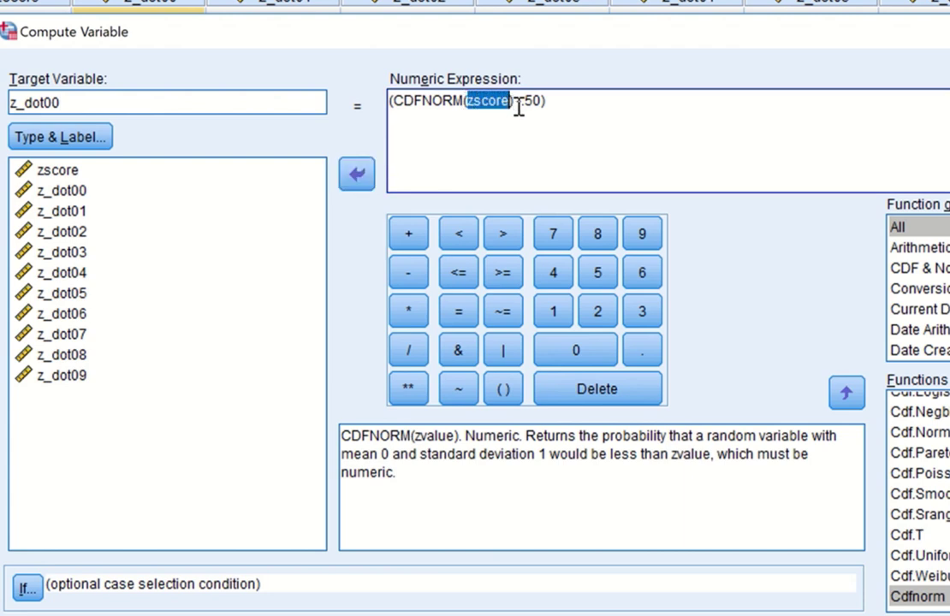
click(517, 103)
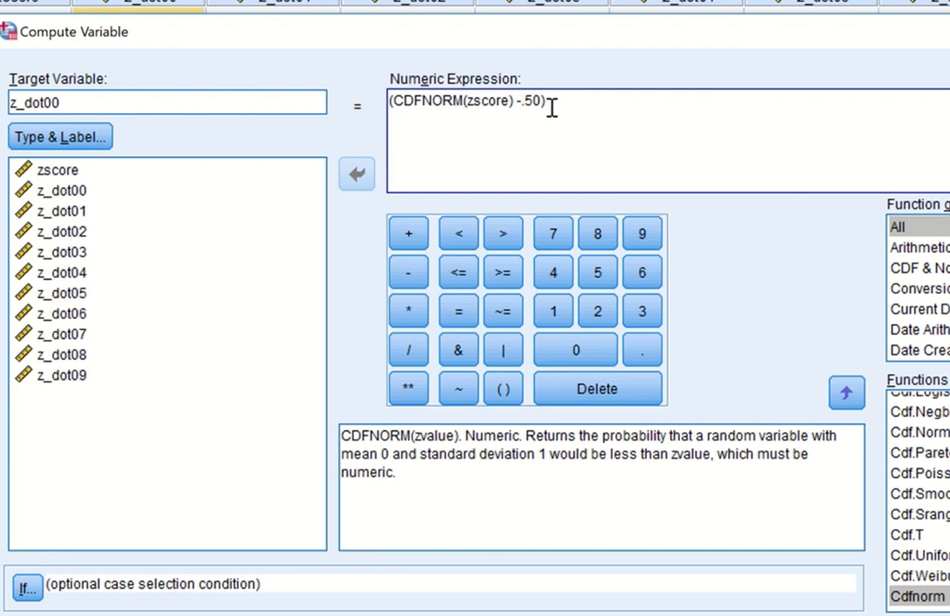
click(552, 104)
key(alt+r)
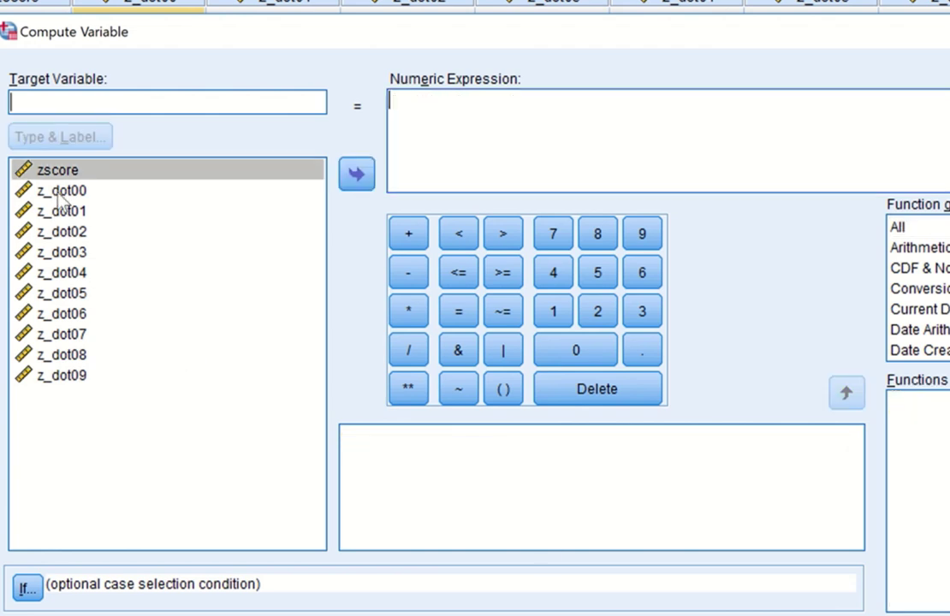
- Set z_dot00 as the target variable of the computation
click(37, 104)
text(z_do)
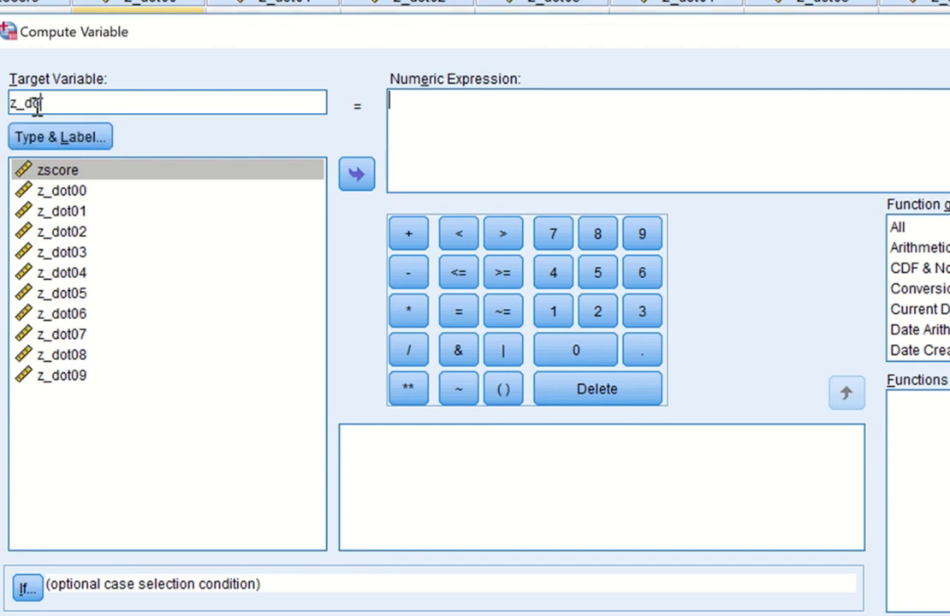
text(t00)
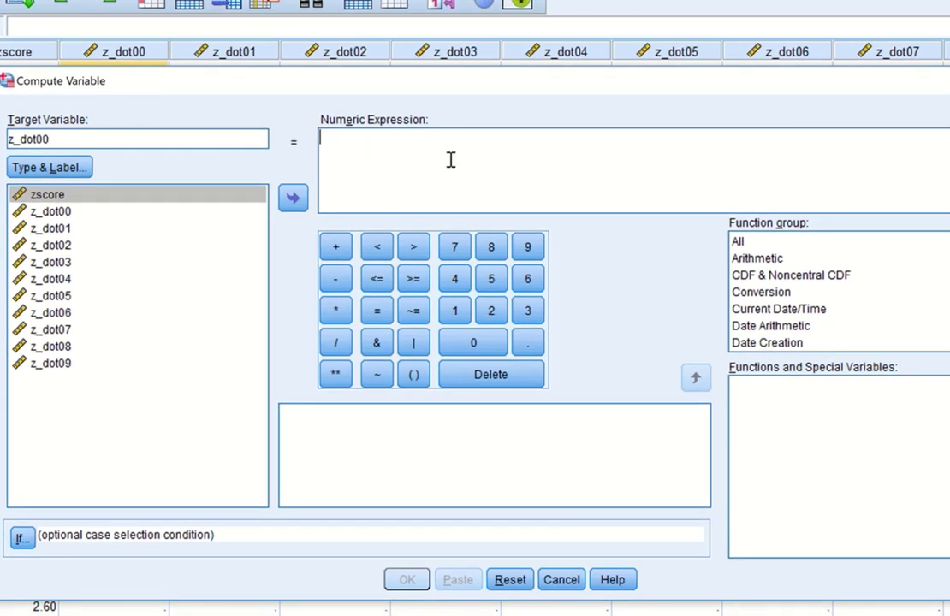
- Insert the Cdfnorm function into the numeric expression with zscore as its argument
click(739, 242)
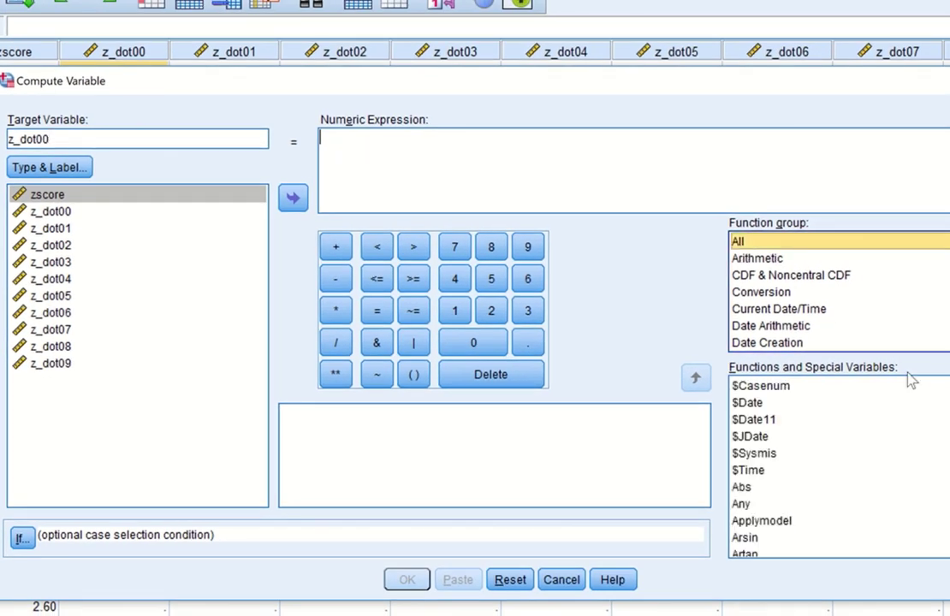
scroll(839, 469, down, 5)
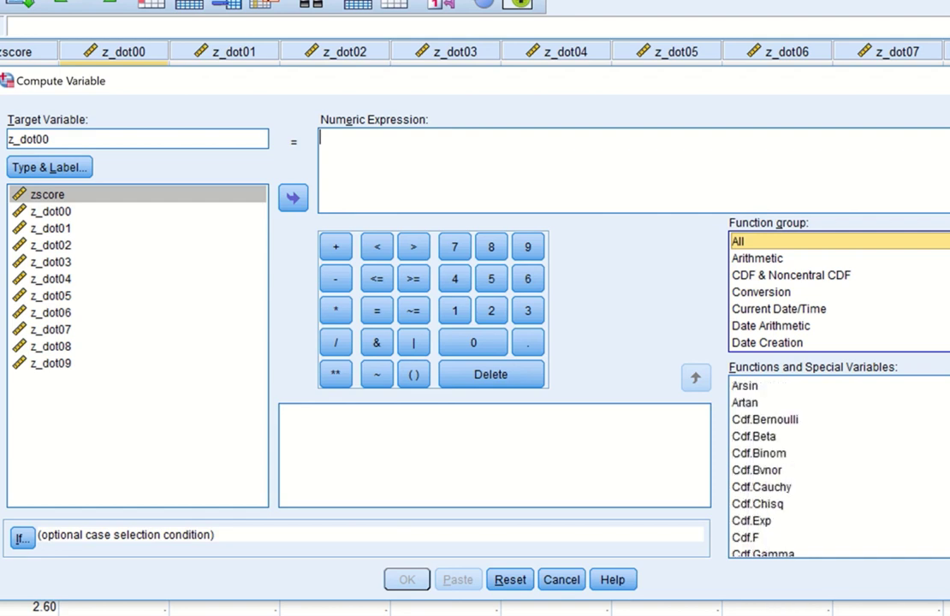
scroll(757, 505, down, 5)
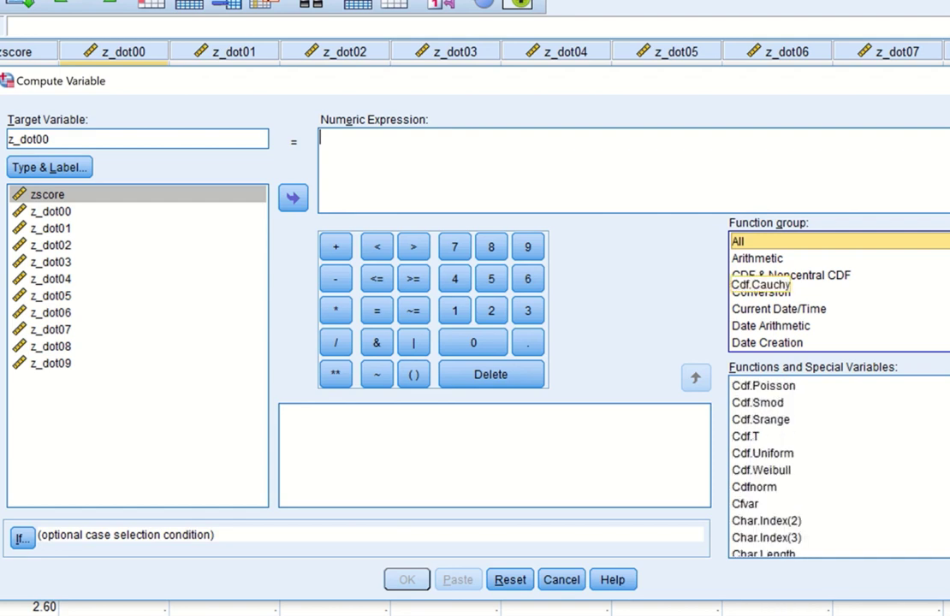
click(754, 488)
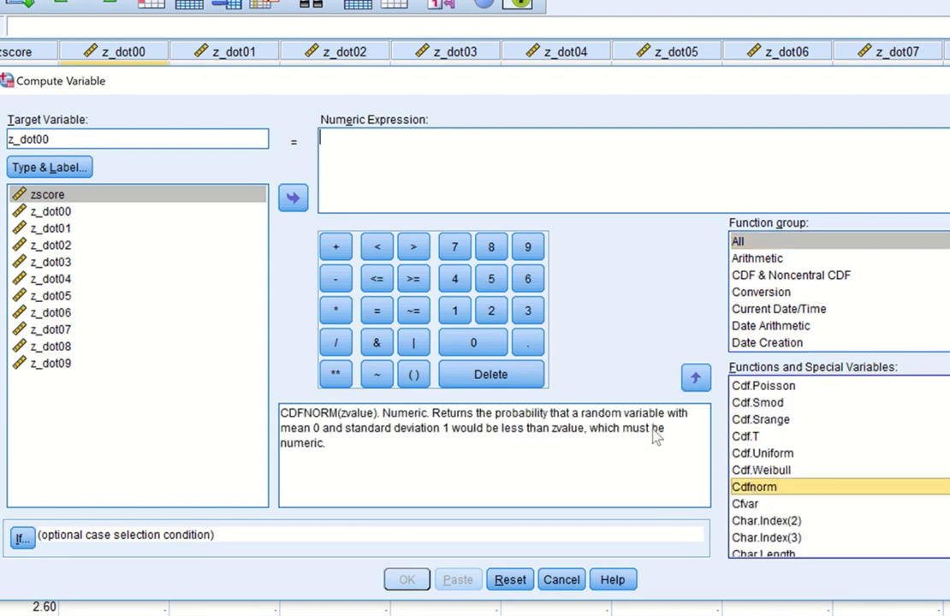
click(695, 378)
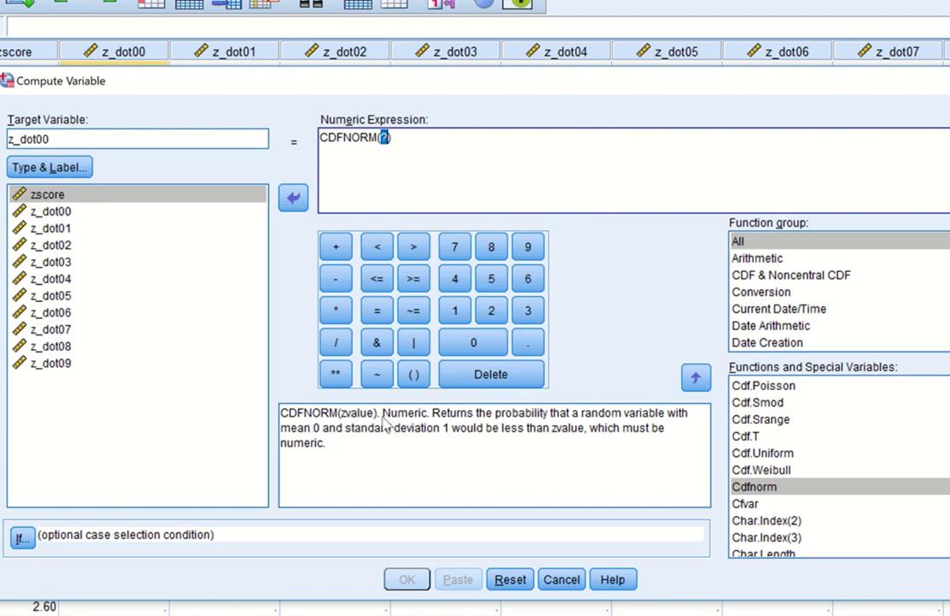
click(60, 195)
click(293, 203)
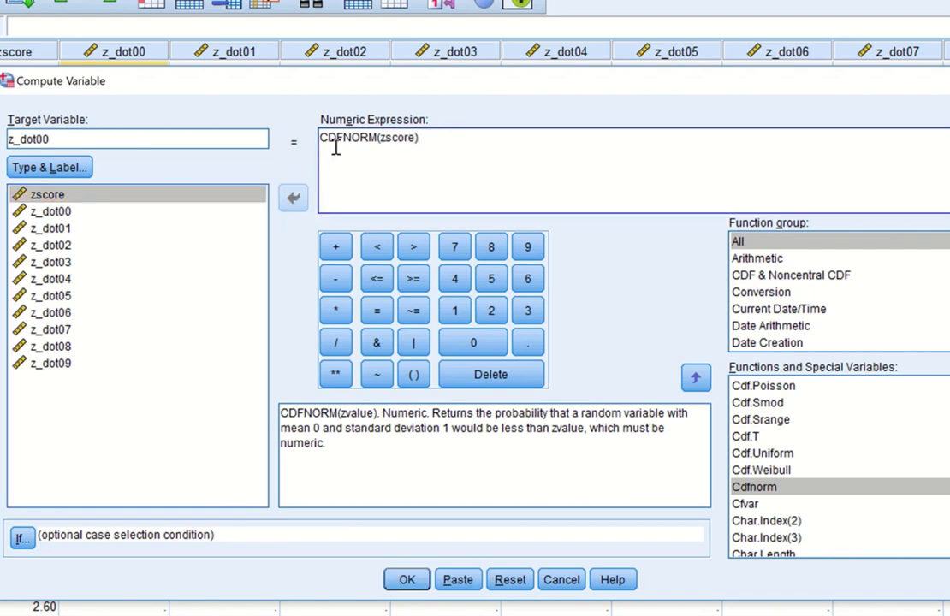
- Complete the expression as (CDFNORM(zscore) - .50) and run the computation, allowing the existing variable to be changed
click(452, 132)
text(- )
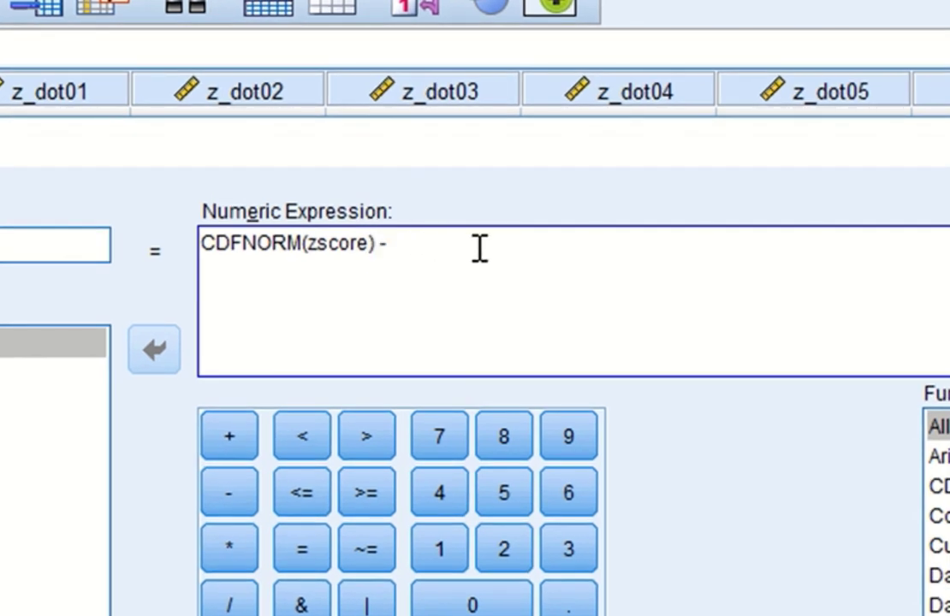
text(.50))
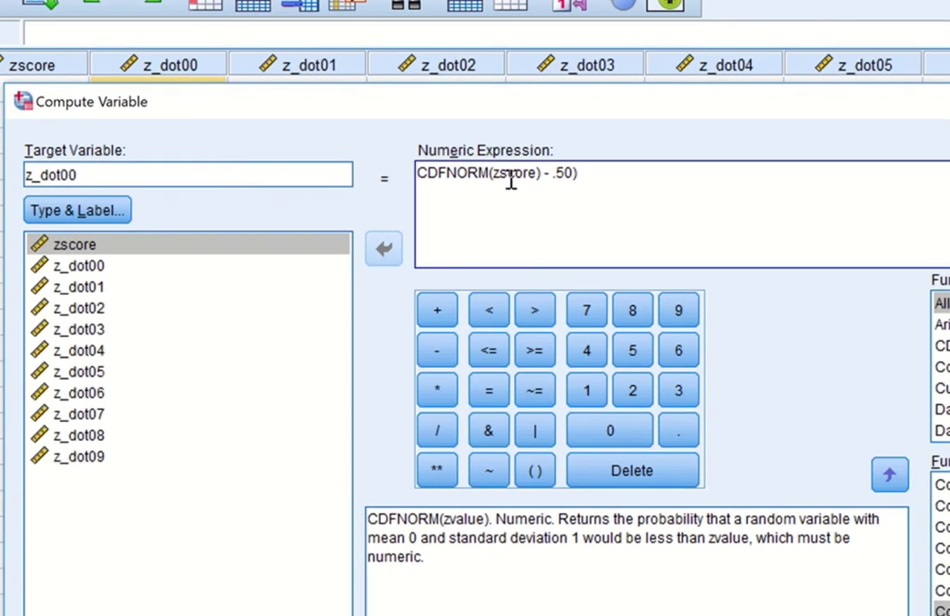
key(Home)
text(()
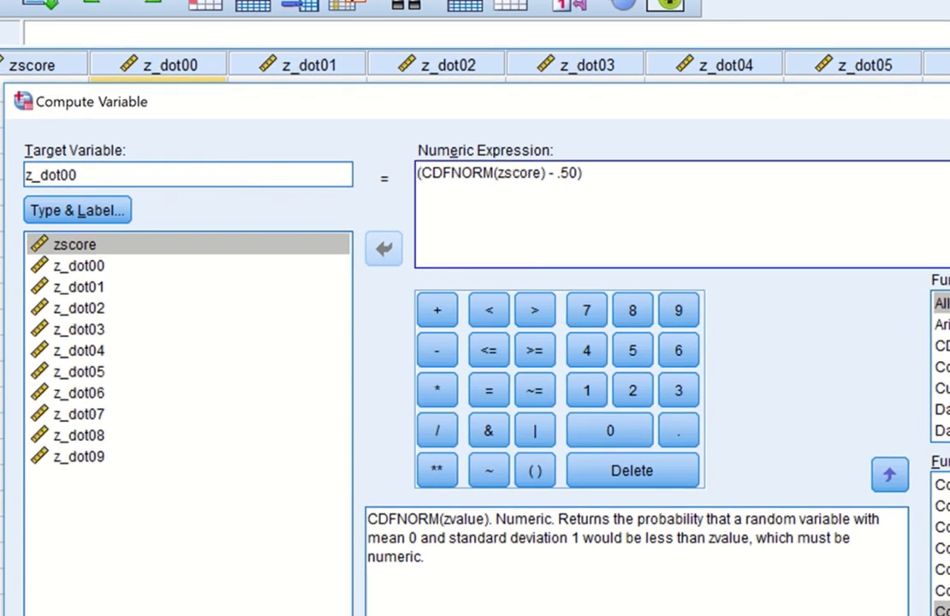
key(Return)
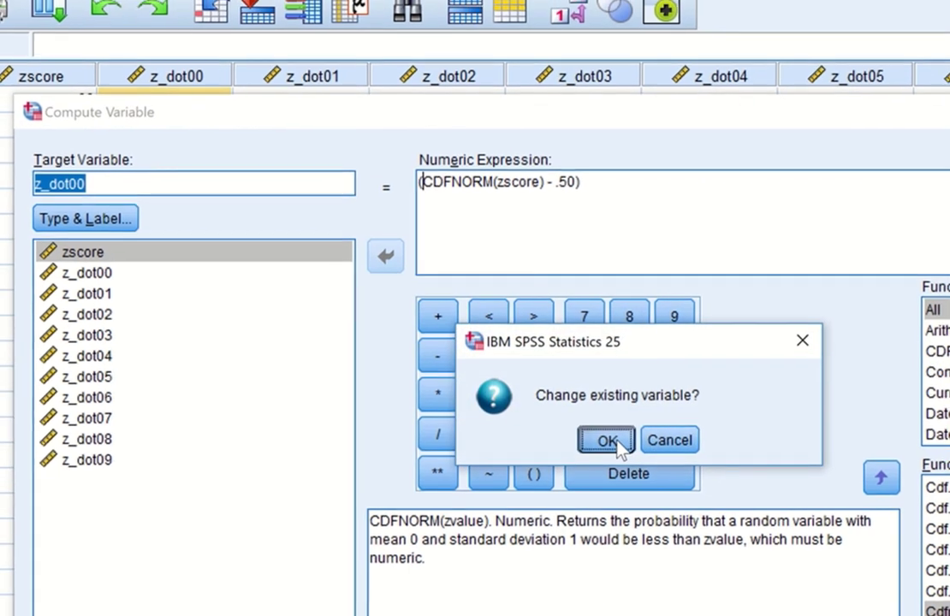
click(609, 441)
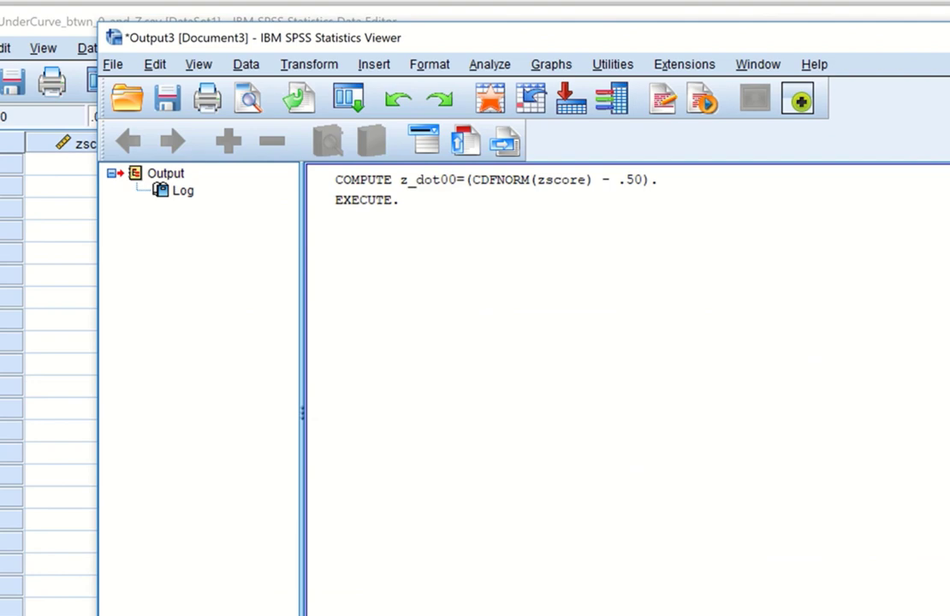
- Return to the Data Editor and compare the z_dot00 value for z-score 1.00 with the reference z table document
key(alt+Tab)
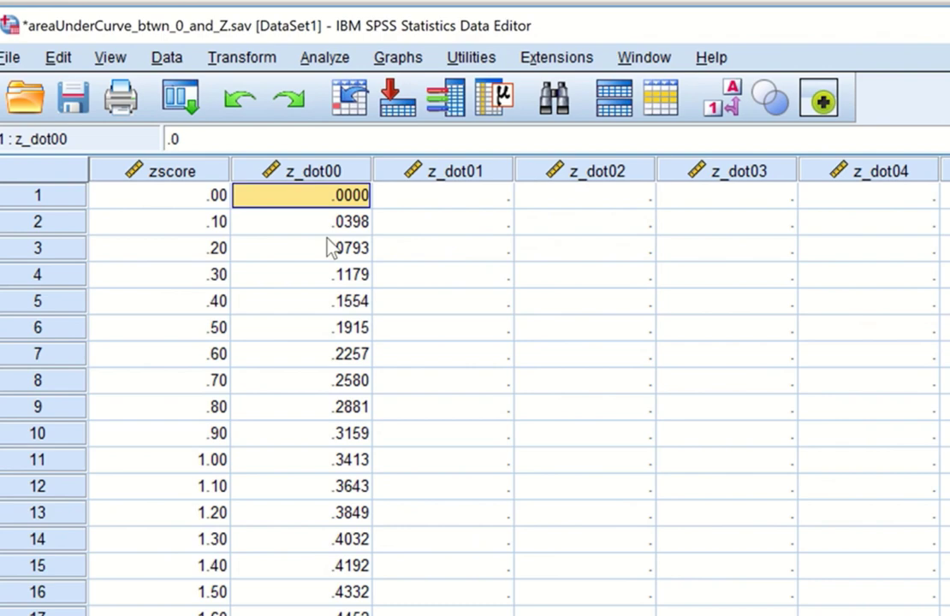
scroll(261, 210, down, 2)
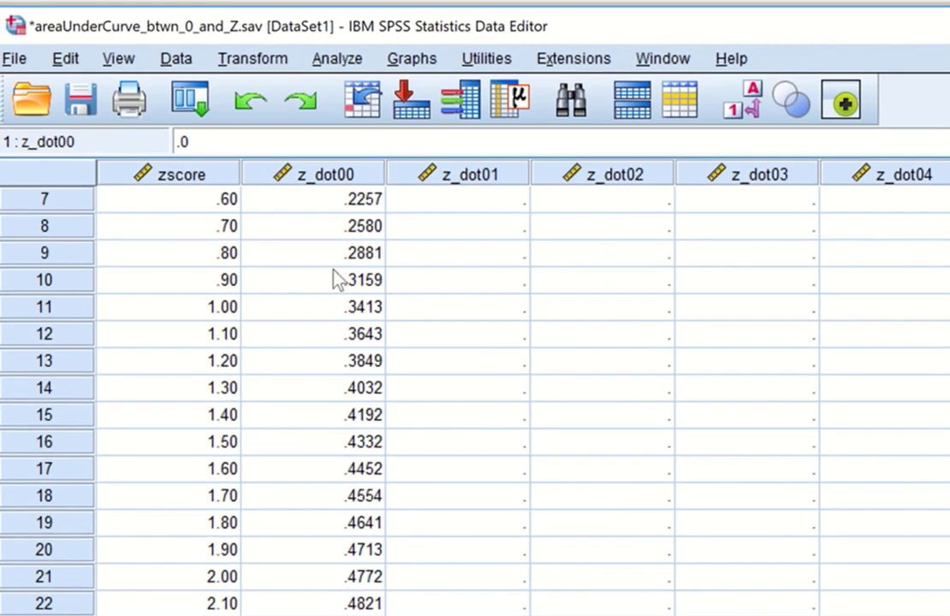
click(347, 308)
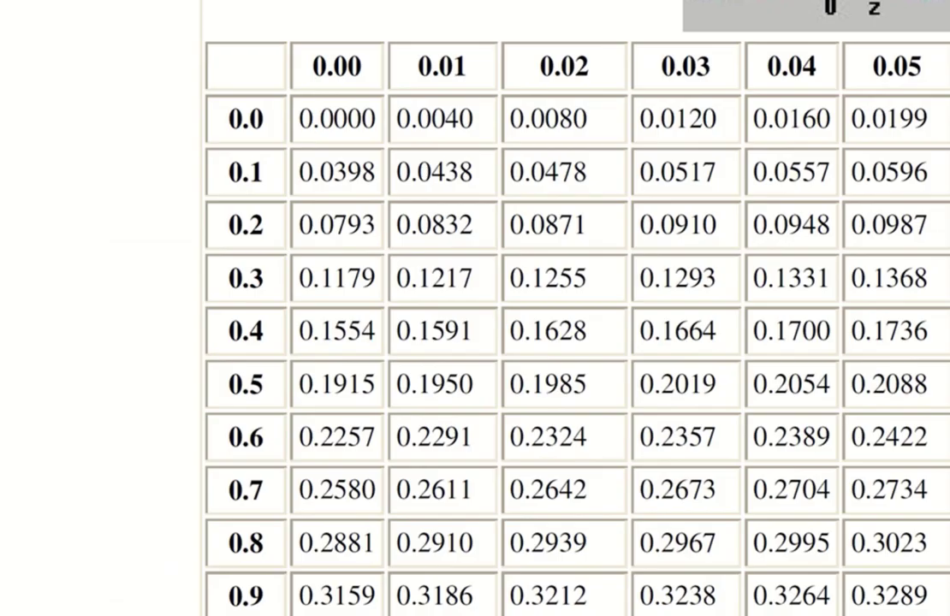
scroll(388, 589, down, 3)
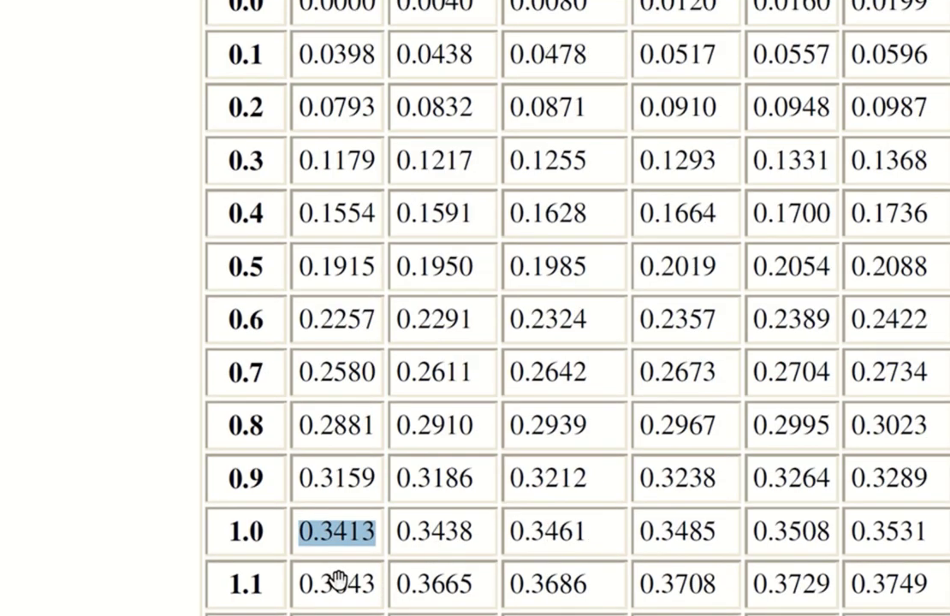
- Find the 1.5 row, 0.00 column in the reference z table and compare it with z_dot00 for z-score 1.50 in the Data Editor
scroll(335, 578, down, 3)
scroll(336, 579, down, 2)
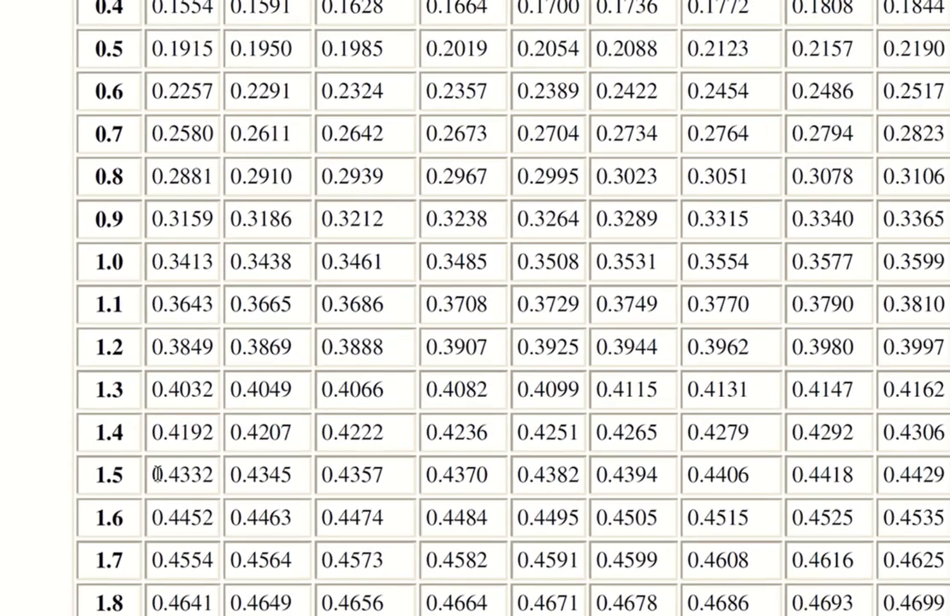
drag(297, 585, 382, 590)
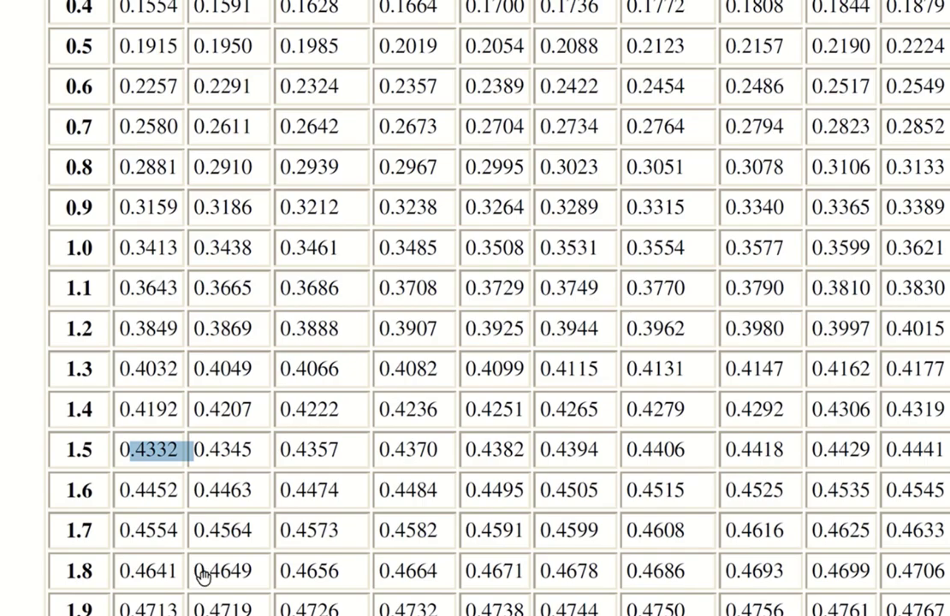
key(alt+Tab)
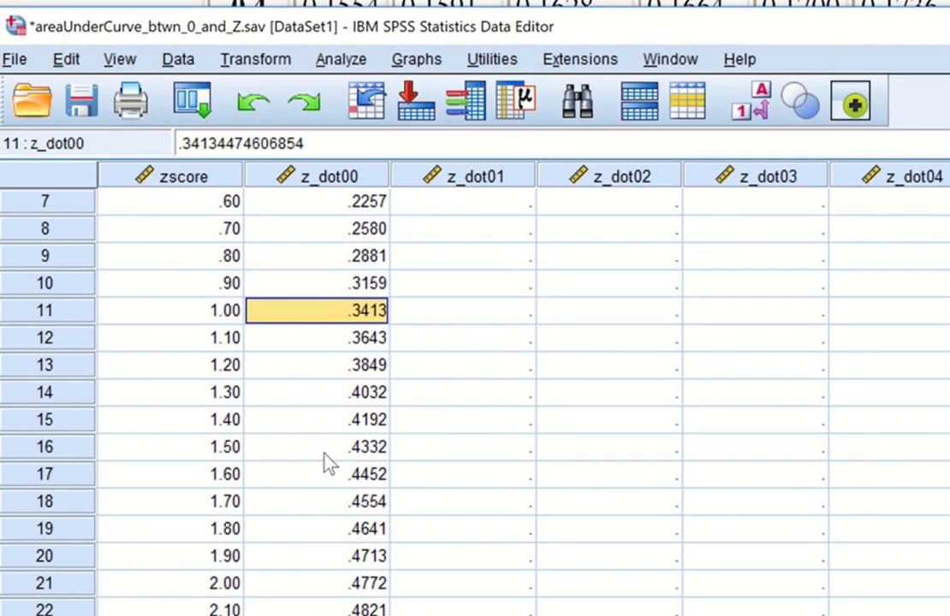
click(216, 371)
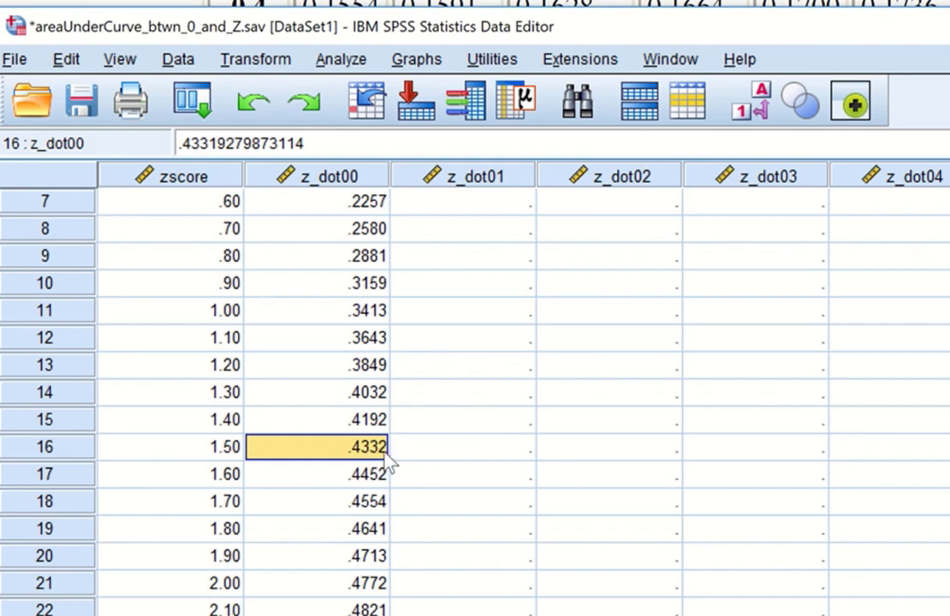
- Compare the z_dot00 value for z-score 3.00 with the 3.0 row, 0.00 column of the reference z table, and return to the Data Editor
scroll(408, 486, down, 4)
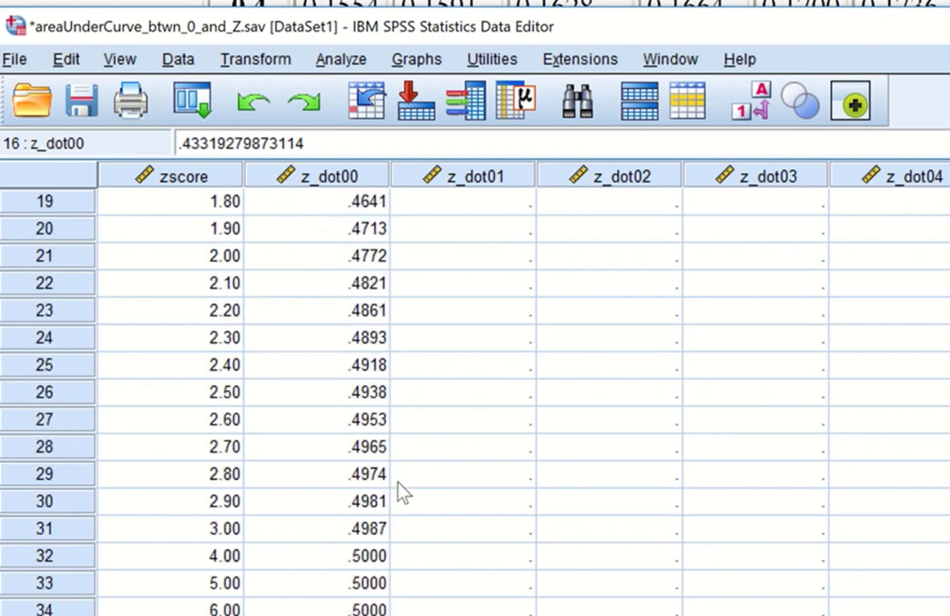
click(367, 535)
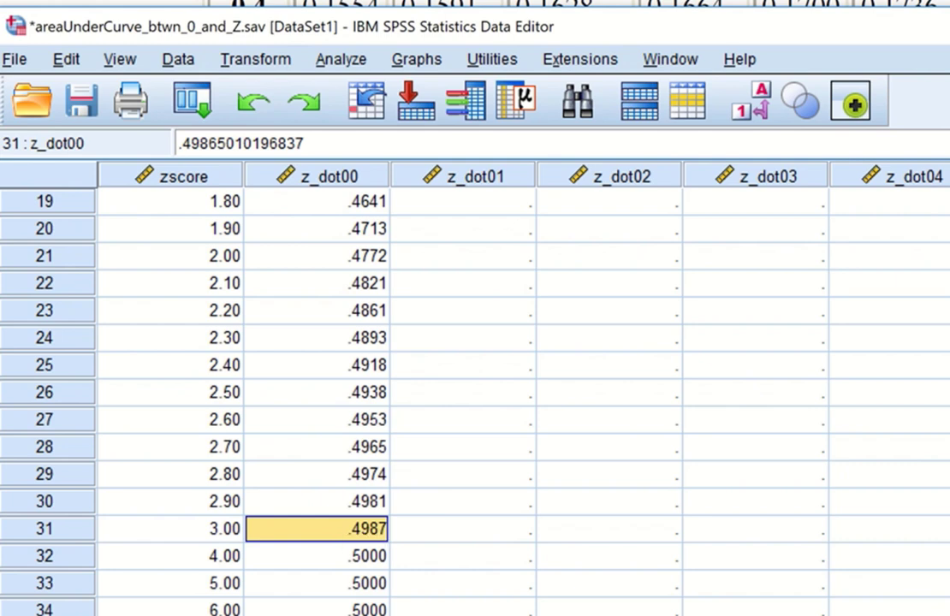
key(alt+Tab)
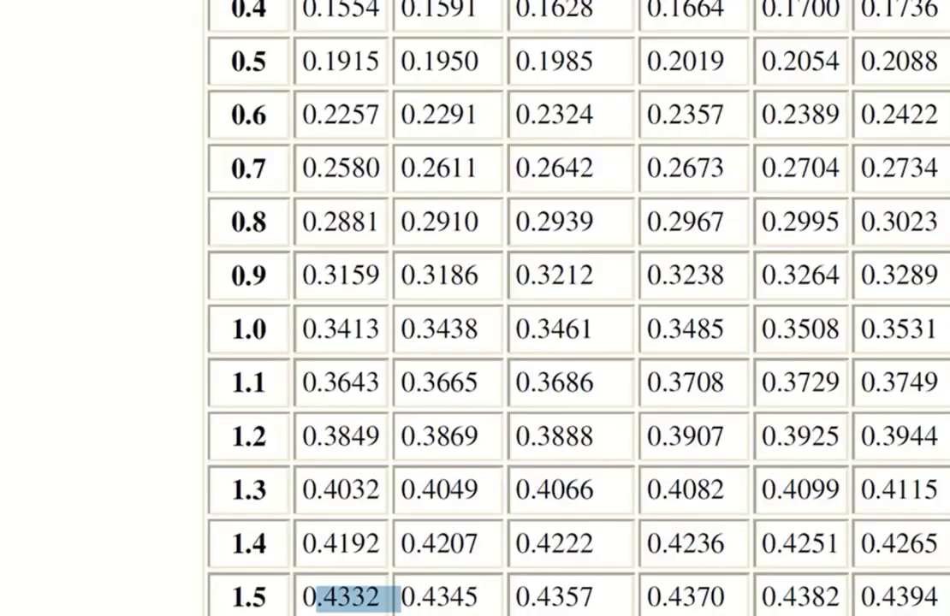
scroll(578, 308, down, 4)
scroll(578, 308, down, 3)
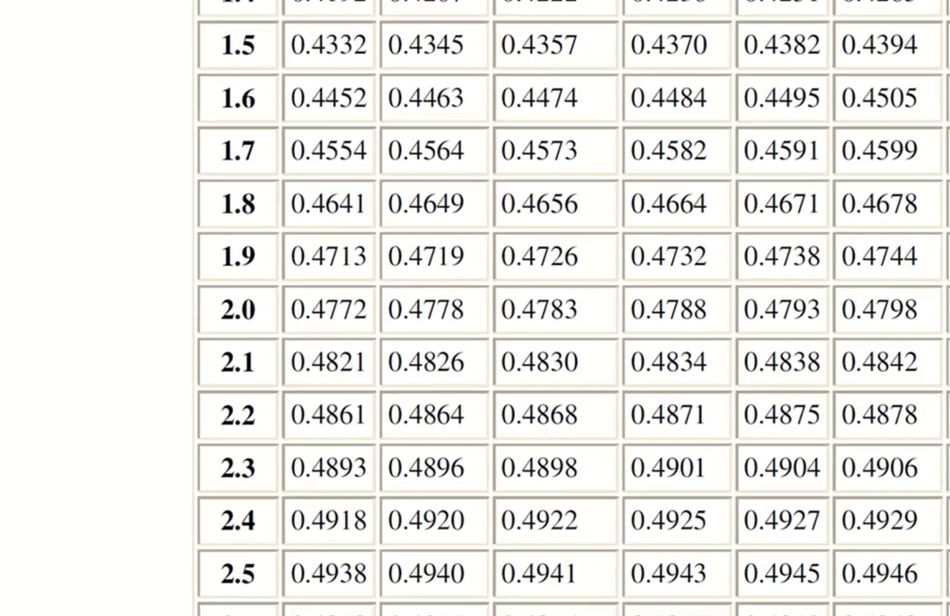
drag(189, 583, 218, 524)
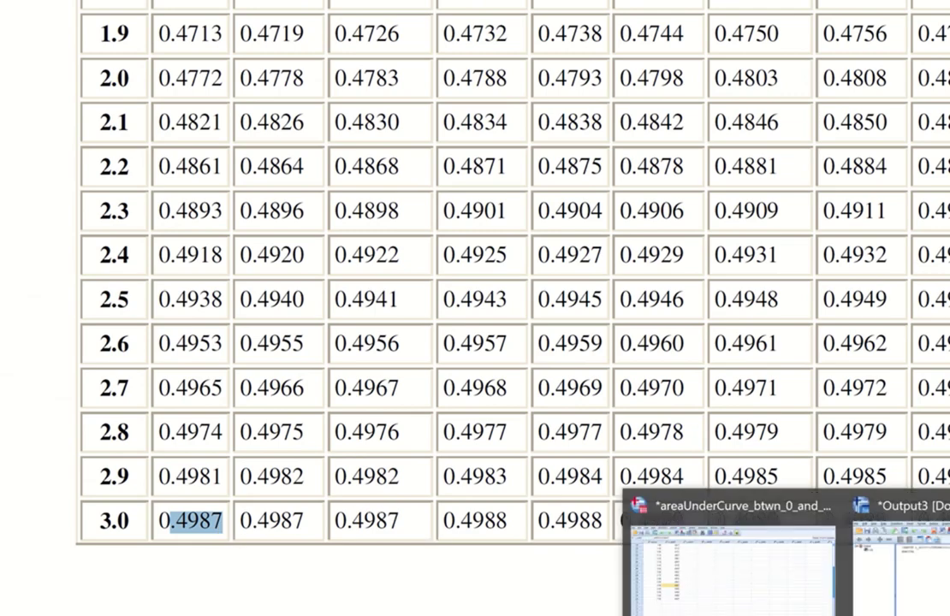
mouse_move(770, 614)
click(738, 584)
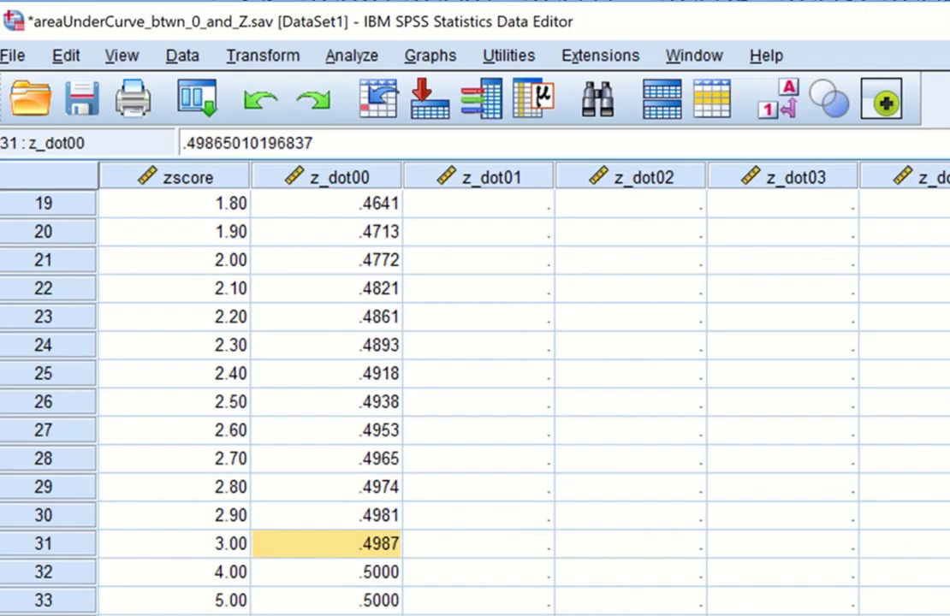
- Compute z_dot01 as (CDFNORM(zscore+.01) - .50), allowing the existing variable to be changed
scroll(642, 428, up, 6)
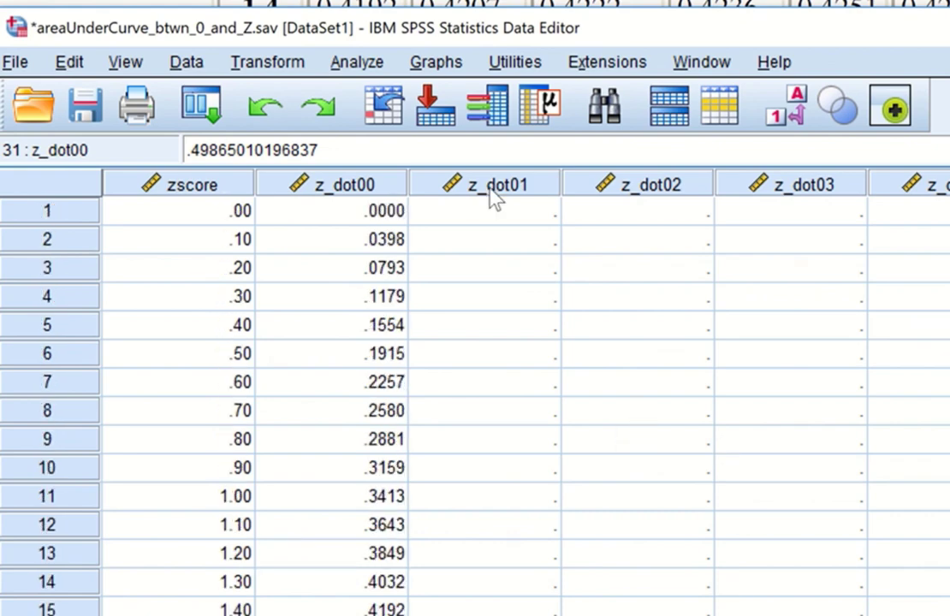
click(268, 65)
click(274, 97)
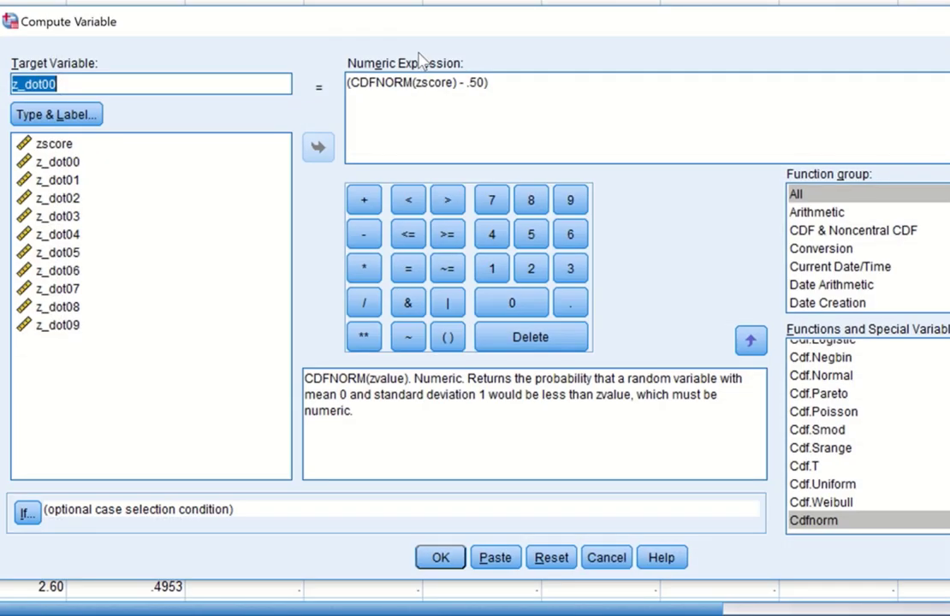
drag(43, 83, 95, 83)
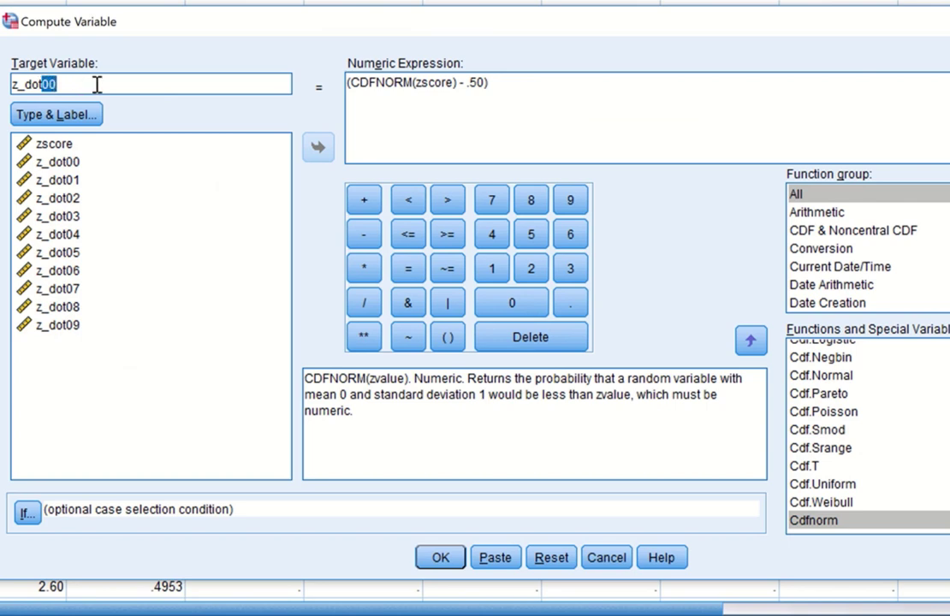
text(01)
click(451, 86)
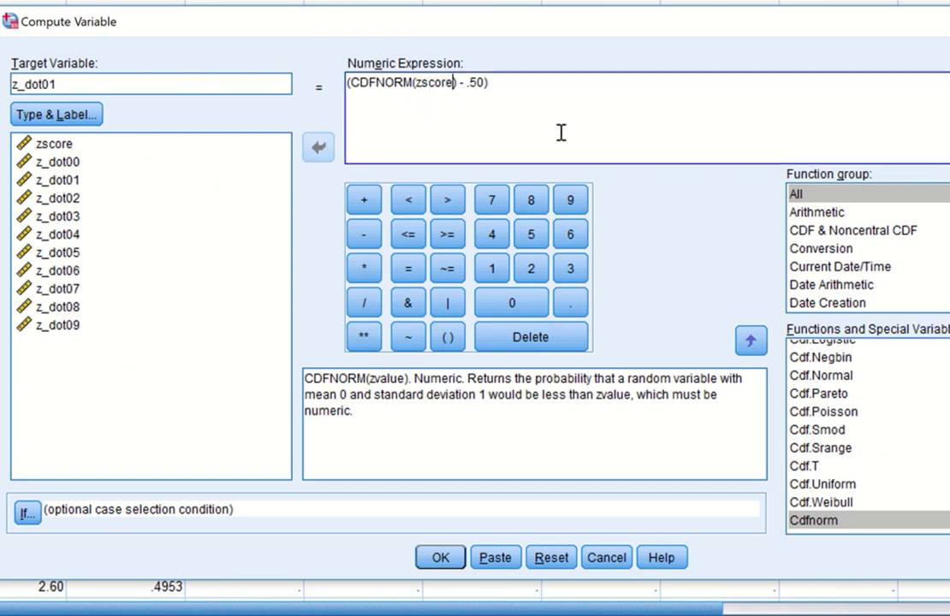
text(+.01)
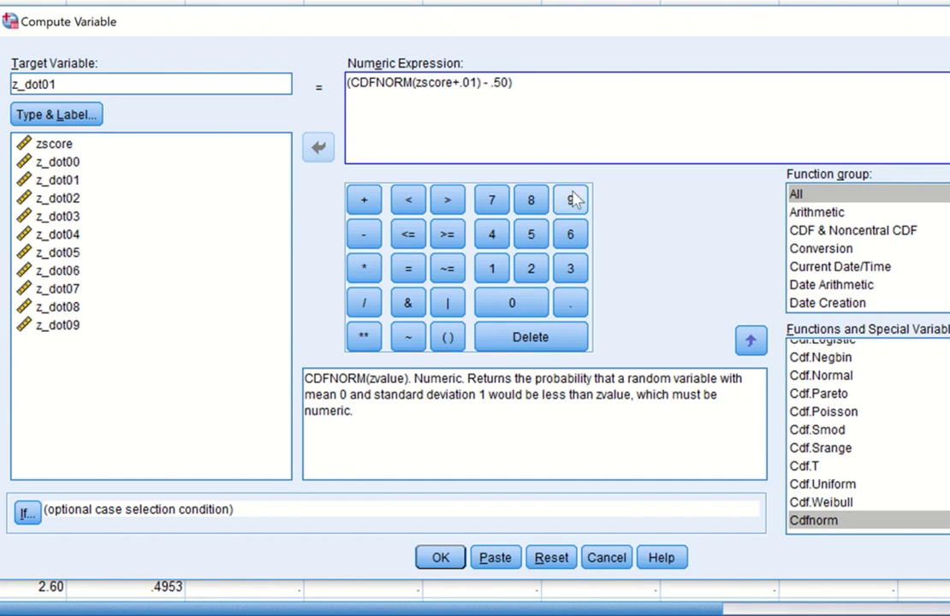
click(441, 559)
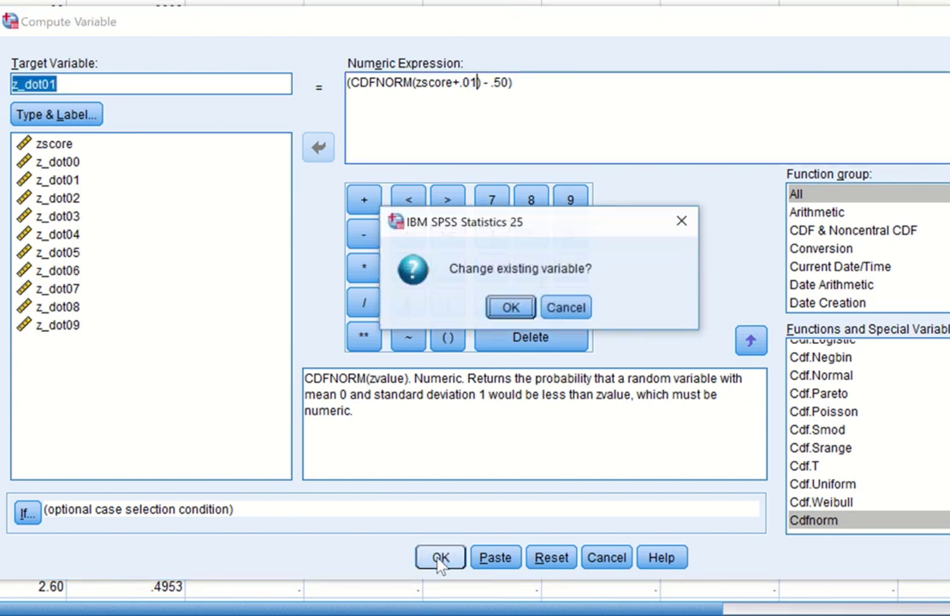
click(511, 309)
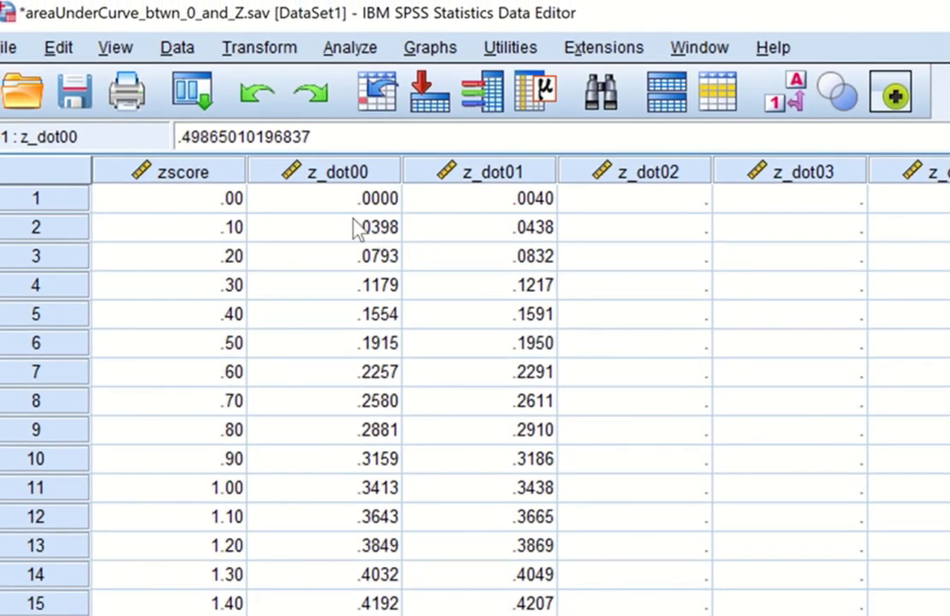
- Examine the z_dot00 and z_dot01 values for z-score .10 in the Data Editor
click(233, 227)
click(383, 233)
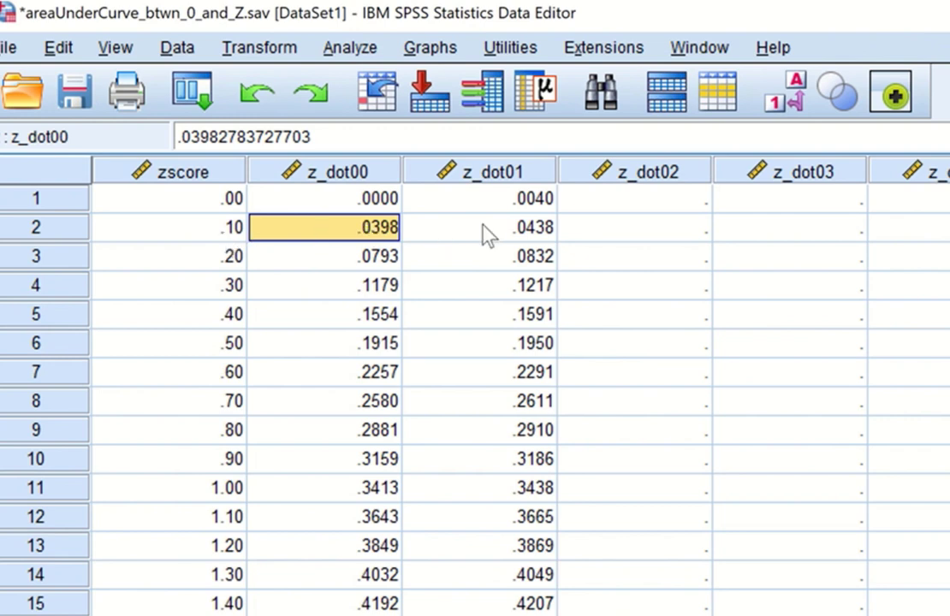
click(526, 236)
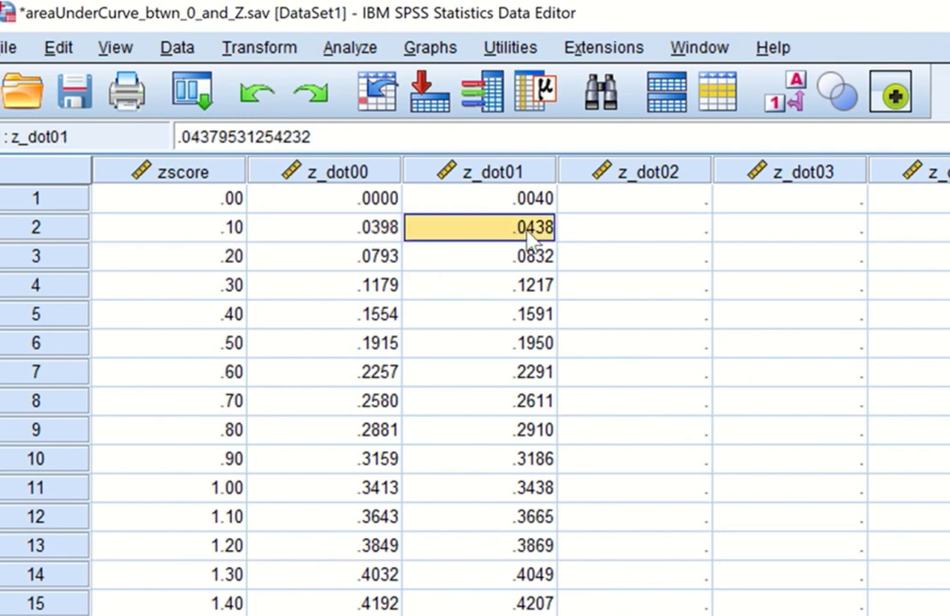
- Compare the z_dot01 value for z-score 1.00 with the 1.0 row, 0.01 column of the reference z table, and return to the Data Editor
click(332, 491)
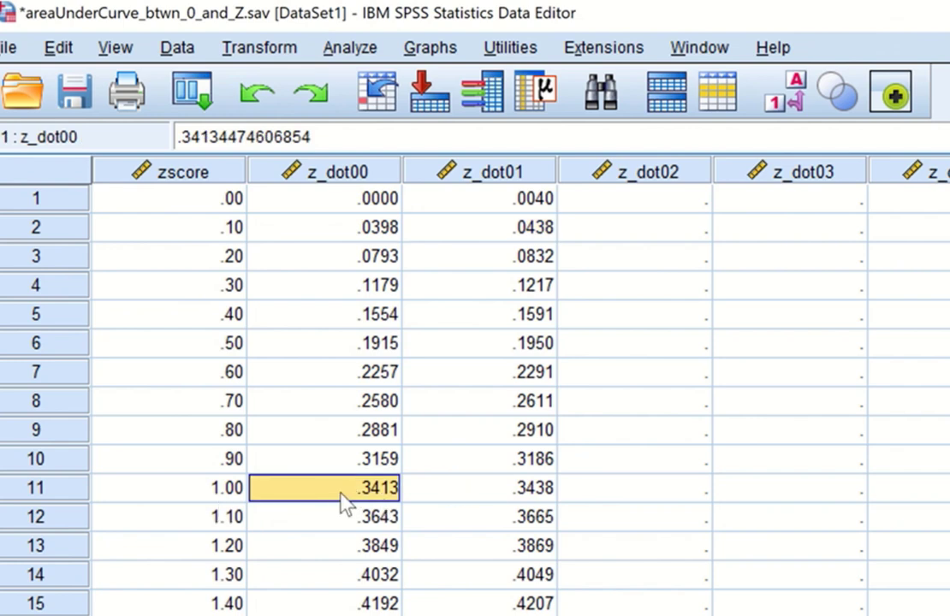
click(538, 493)
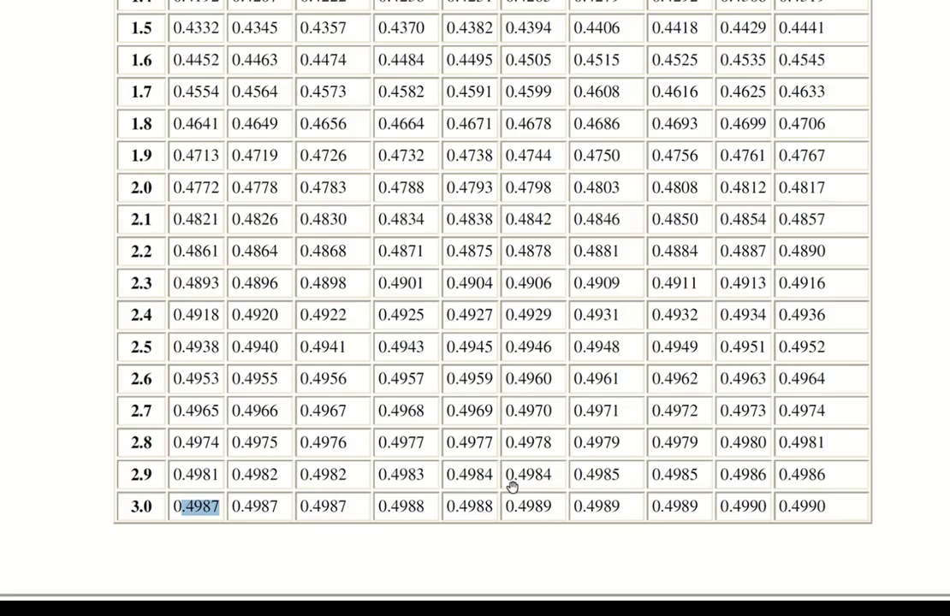
scroll(448, 394, up, 3)
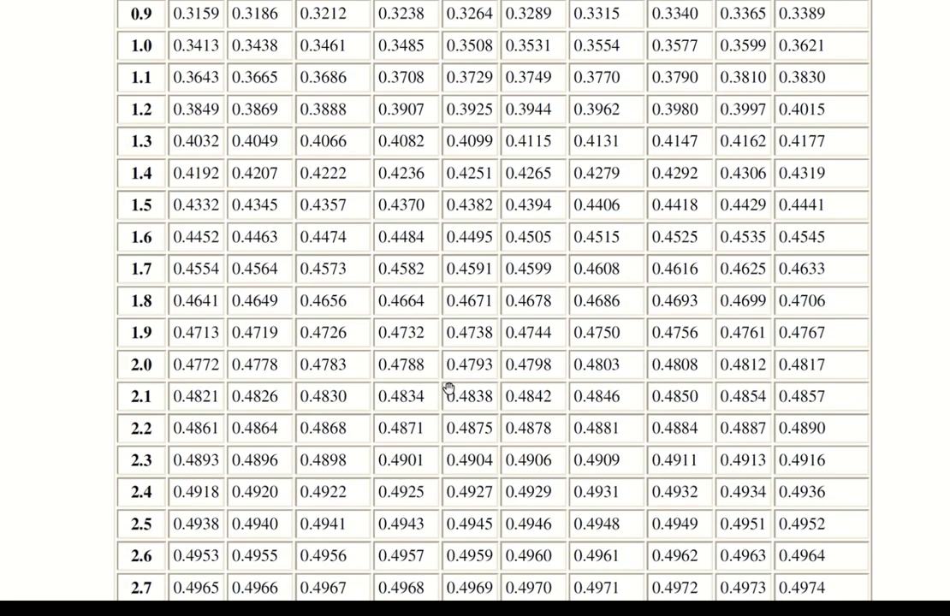
scroll(447, 389, up, 1)
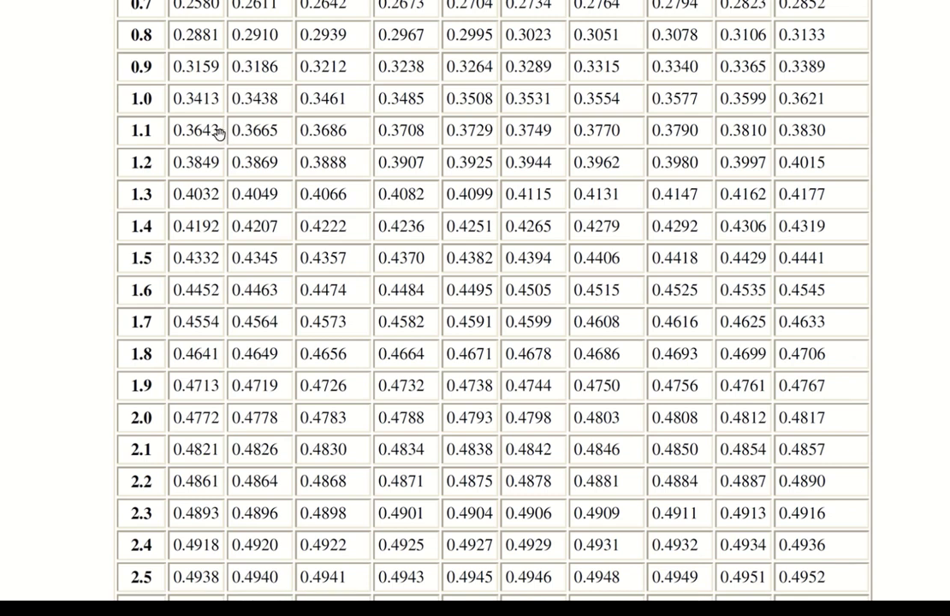
drag(232, 97, 280, 103)
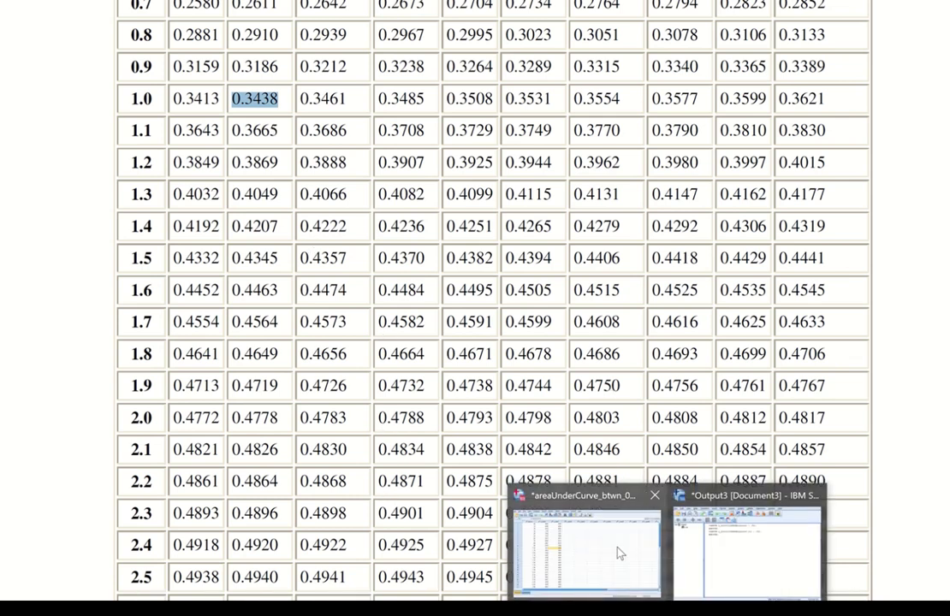
click(619, 554)
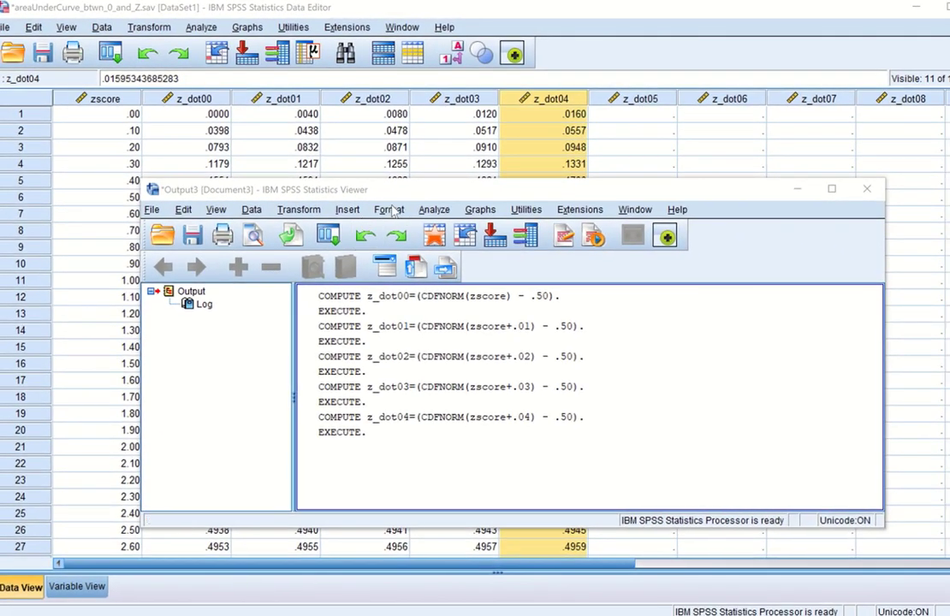
- Compute z_dot05 as (CDFNORM(zscore+.05) - .50), allowing the existing variable to be changed
drag(398, 182, 398, 139)
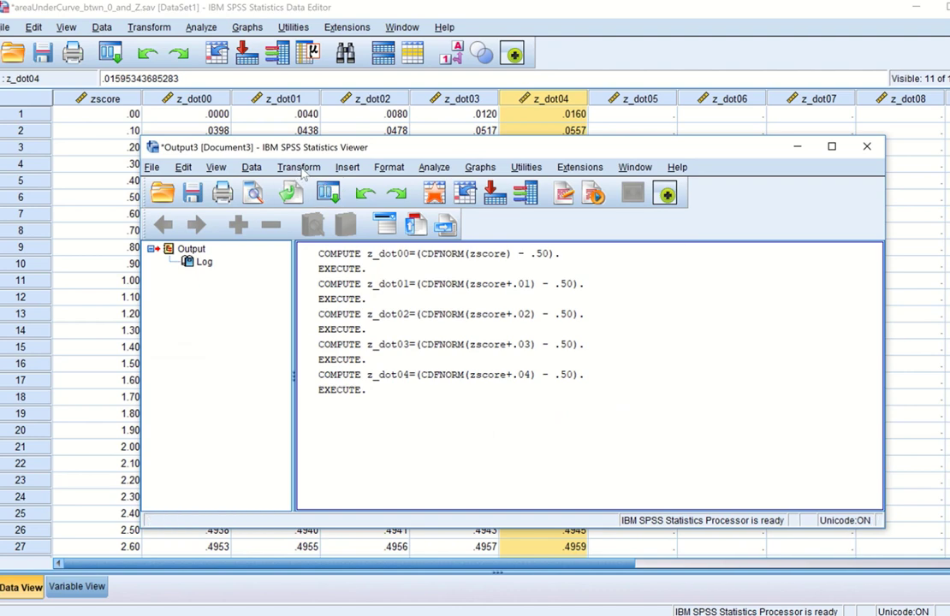
click(299, 168)
click(343, 187)
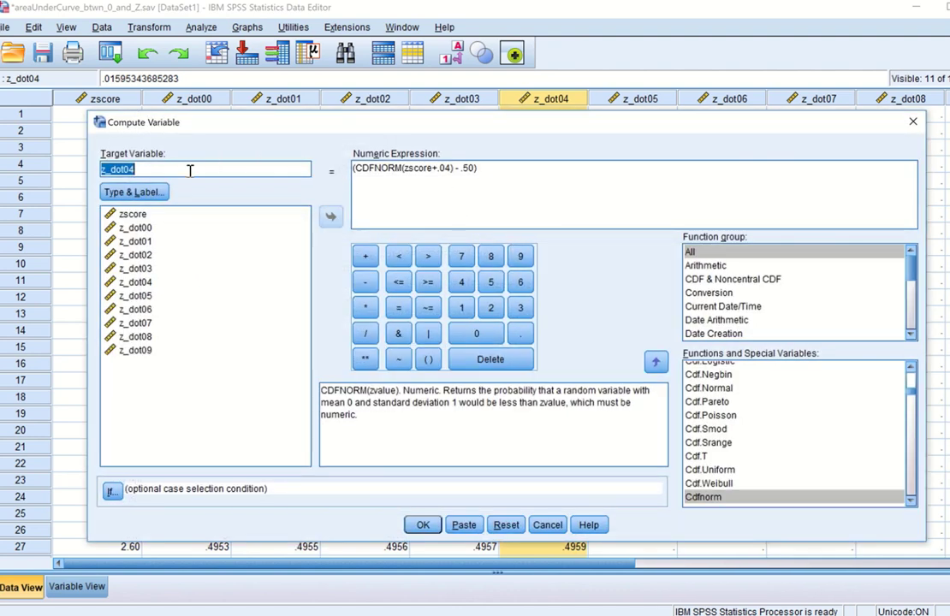
click(148, 169)
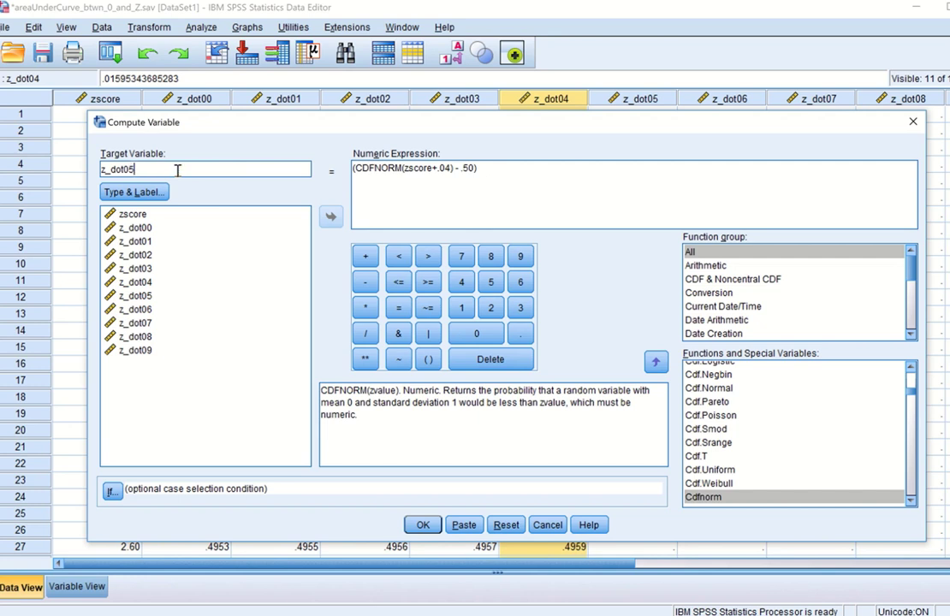
drag(441, 168, 446, 168)
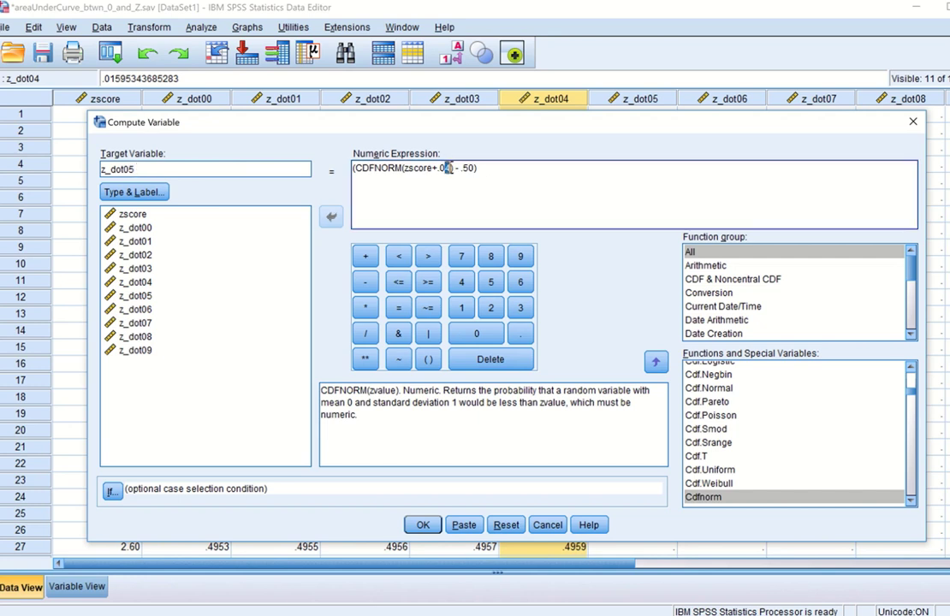
text(5)
click(423, 525)
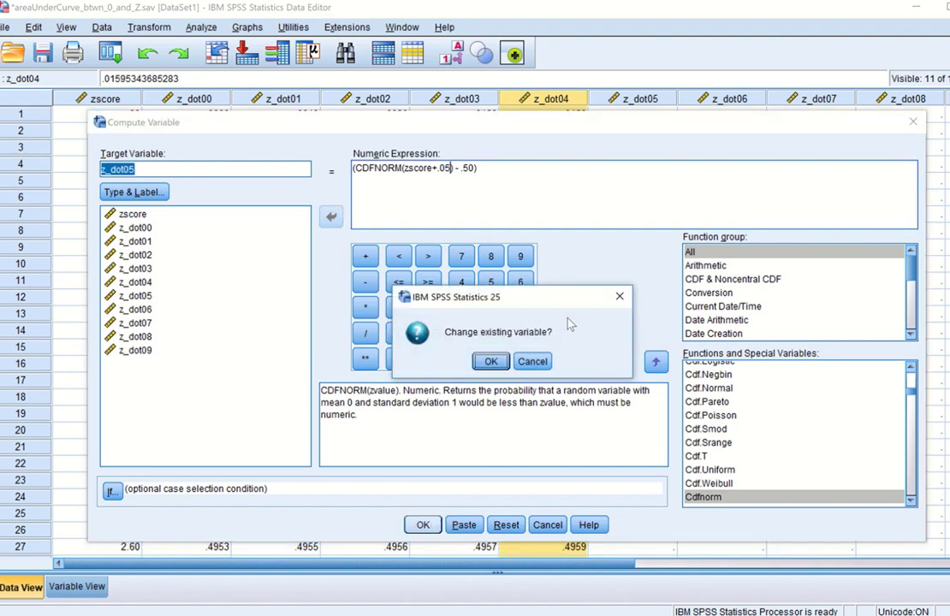
click(491, 361)
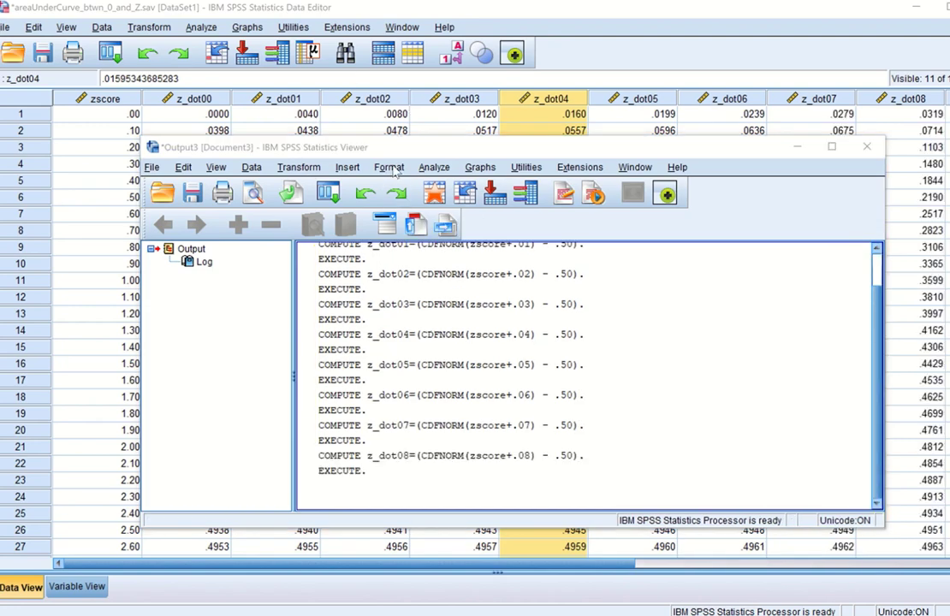
- Compute z_dot09 as (CDFNORM(zscore+.09) - .50), allowing the existing variable to be changed
click(296, 167)
click(309, 187)
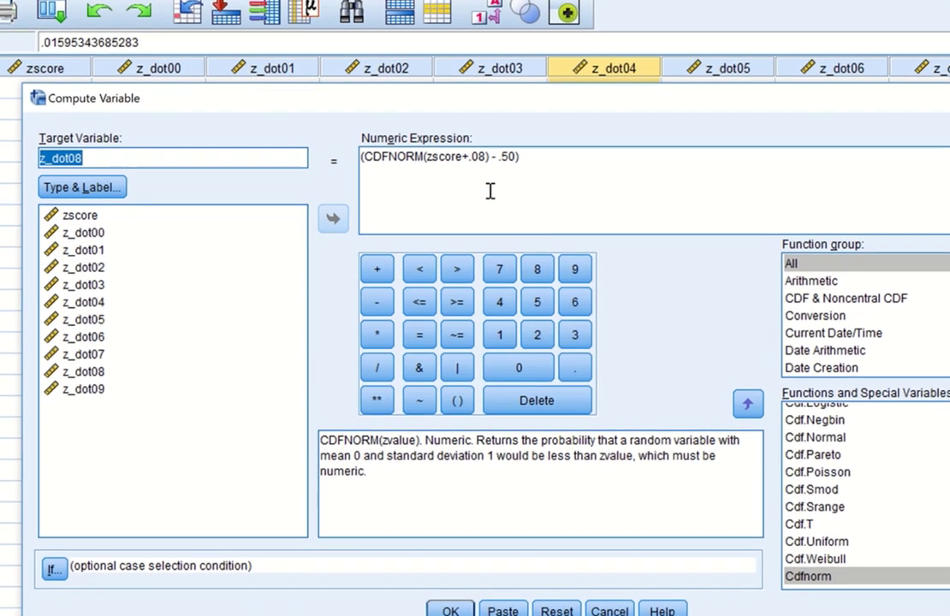
drag(67, 158, 86, 161)
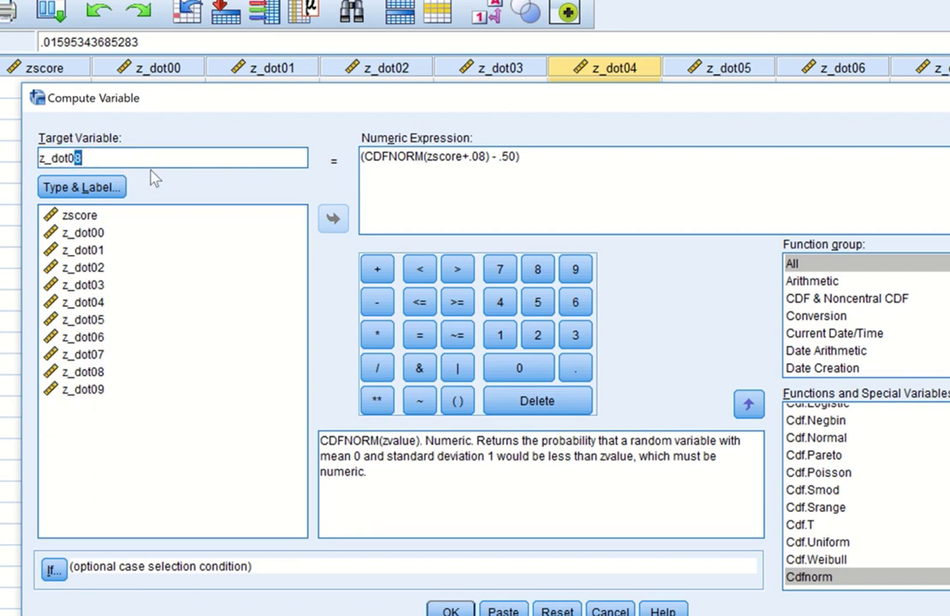
text(9)
click(482, 156)
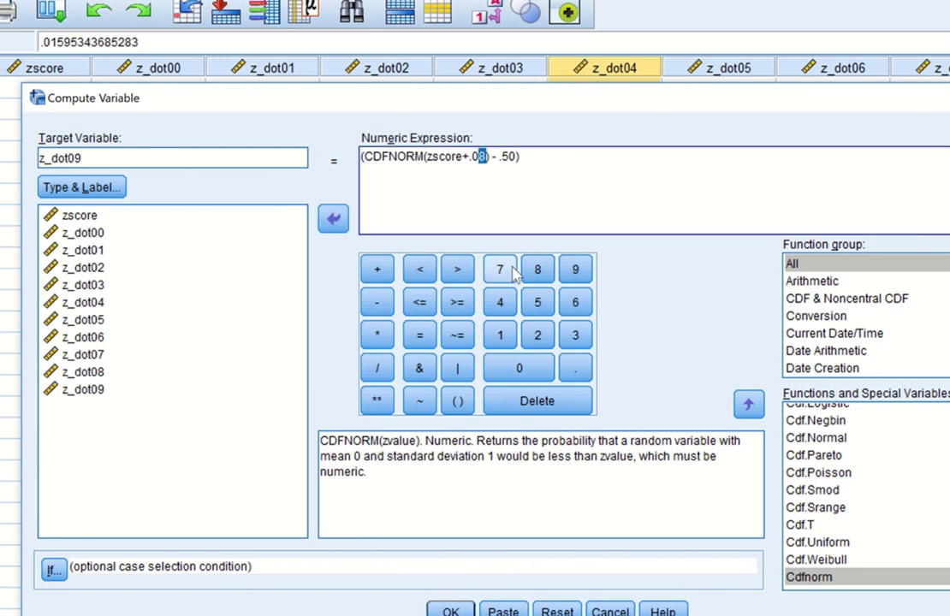
text(9)
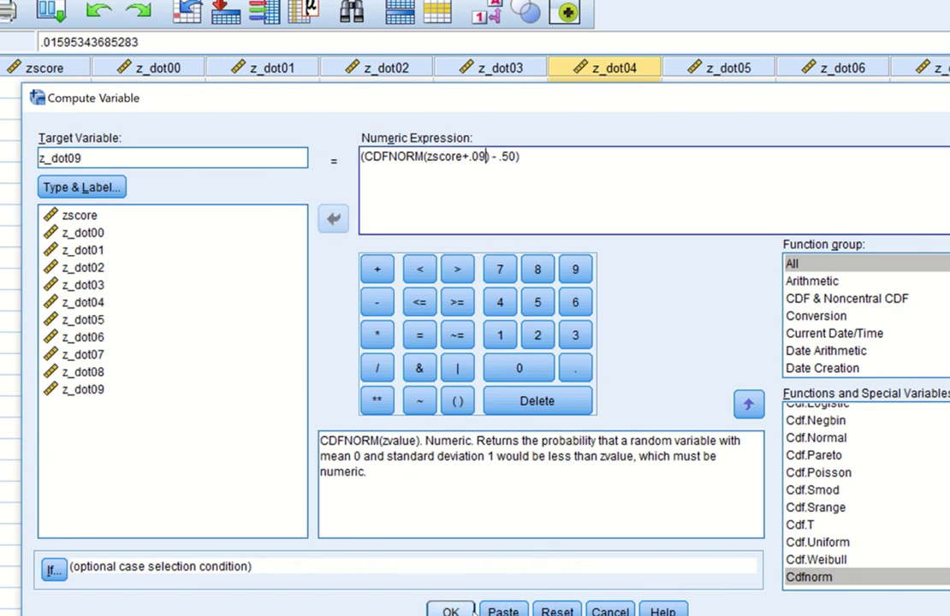
click(451, 611)
click(538, 410)
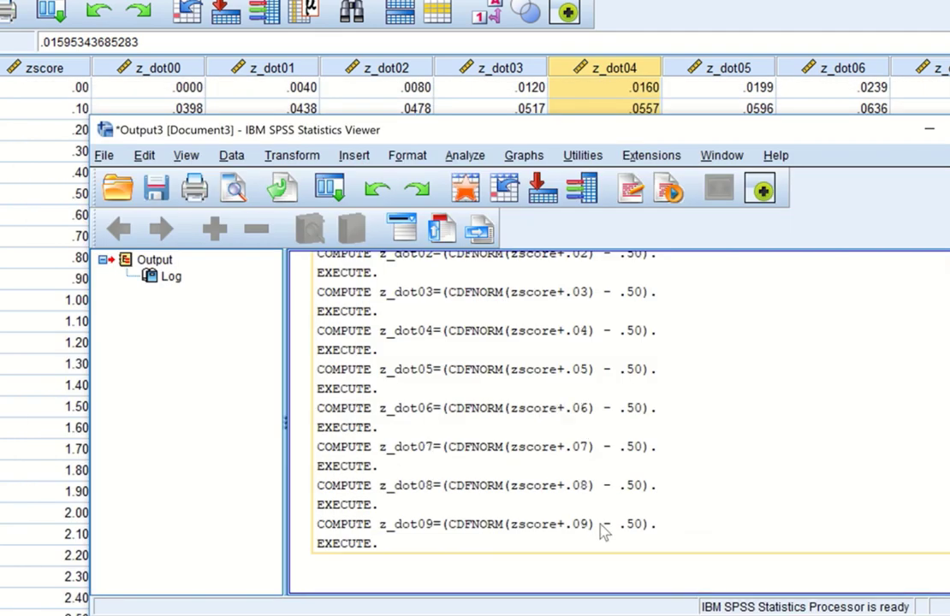
- Minimize the output window, review the filled z columns in the Data Editor, and locate the row for z-score 1.50
click(930, 131)
scroll(475, 342, down, 4)
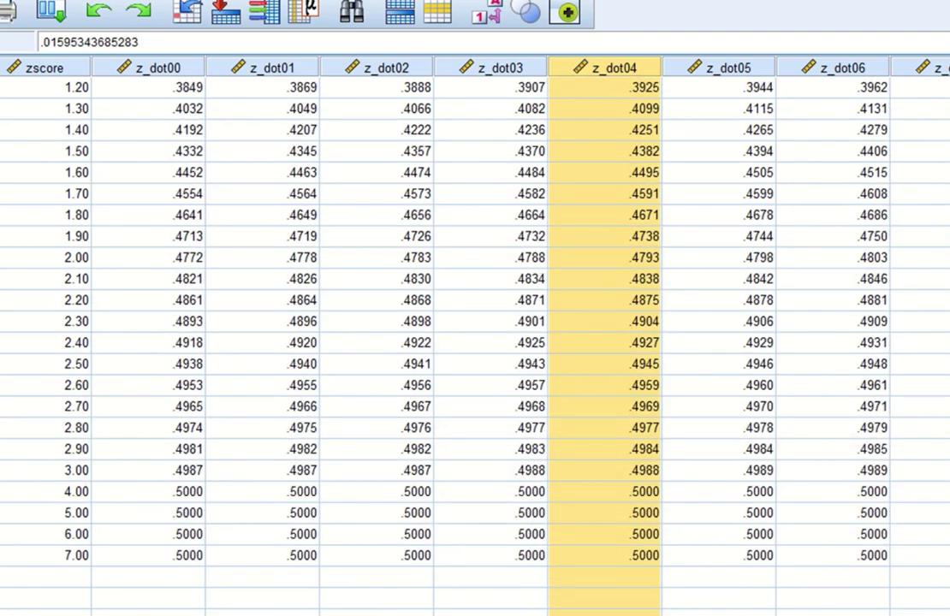
scroll(475, 343, up, 4)
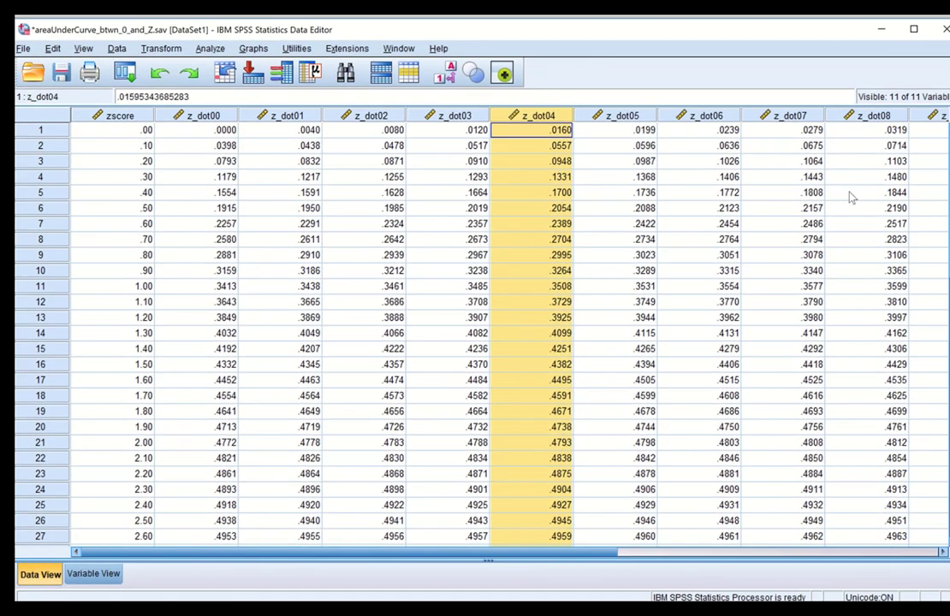
click(141, 367)
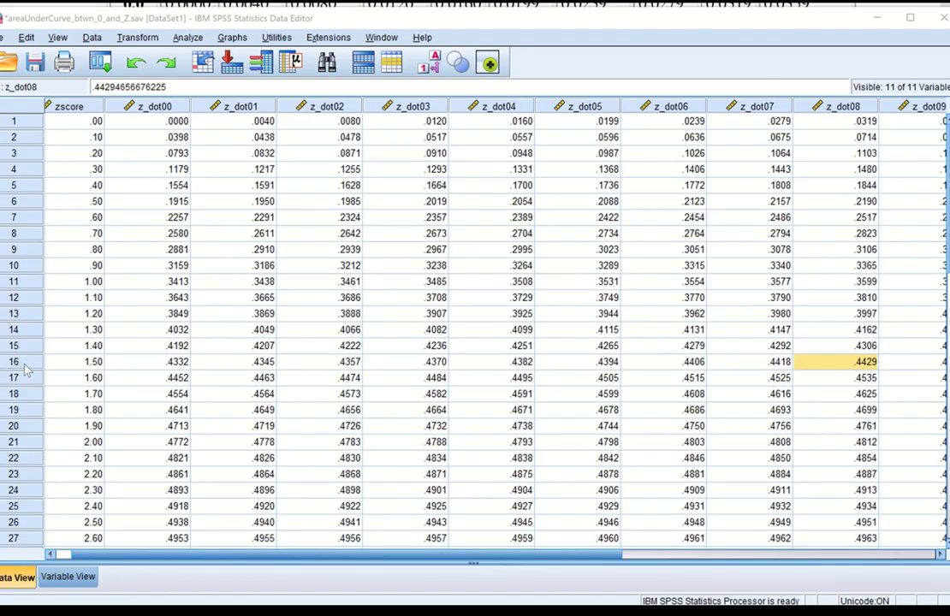
- Compare the z_dot08 value for z-score 1.50 with the 1.5 row, 0.08 column of the reference z table
click(76, 361)
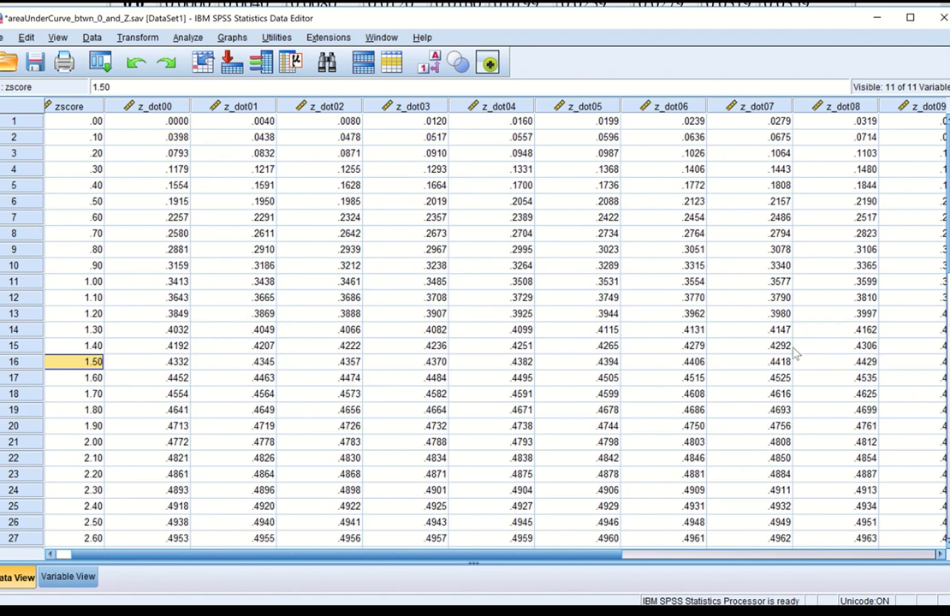
click(856, 365)
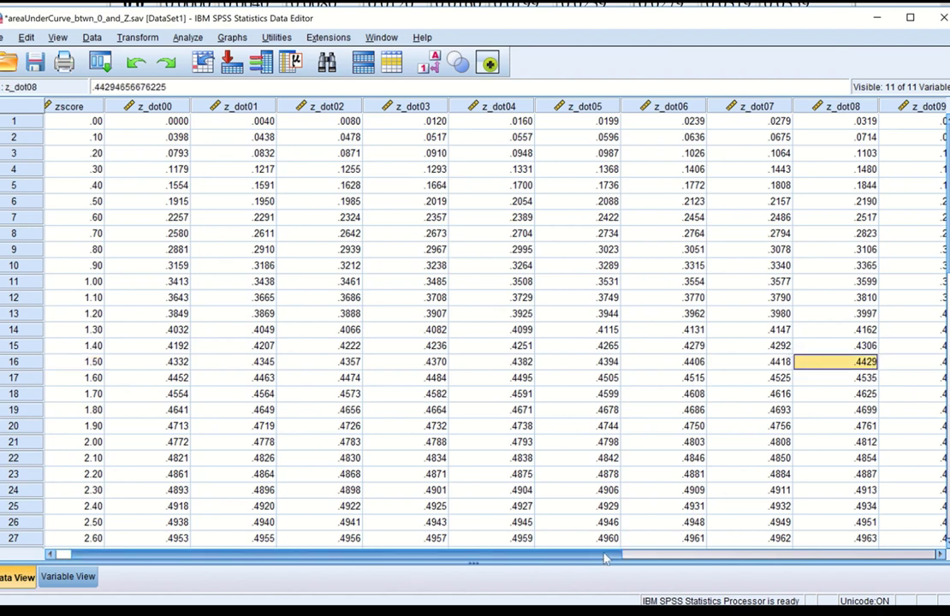
scroll(676, 528, right, 3)
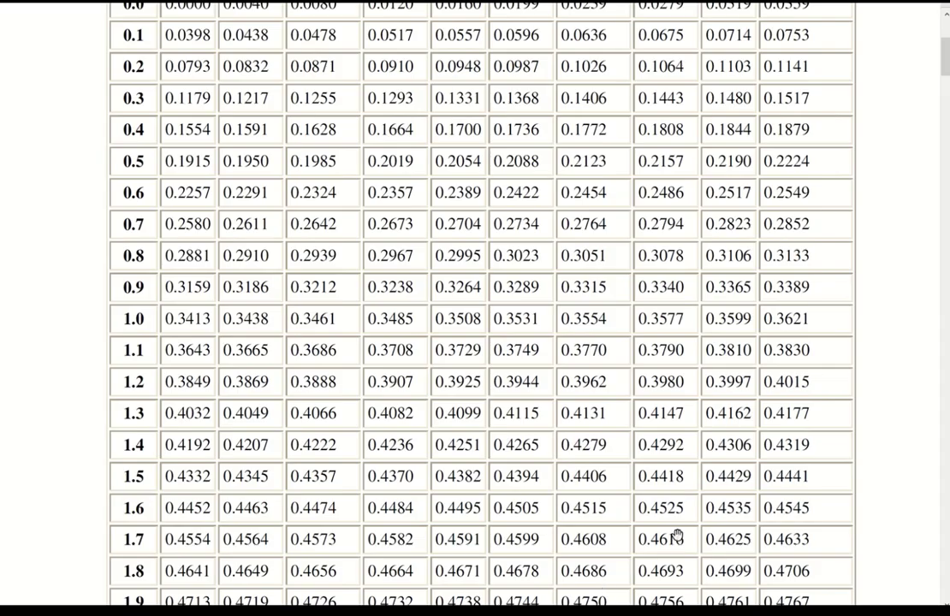
scroll(163, 427, down, 1)
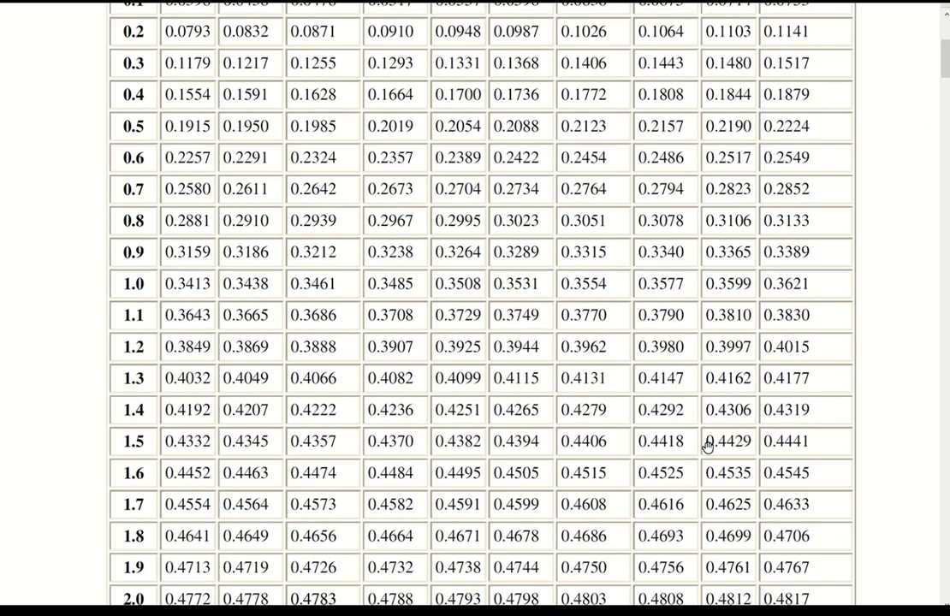
scroll(738, 436, down, 1)
double_click(740, 434)
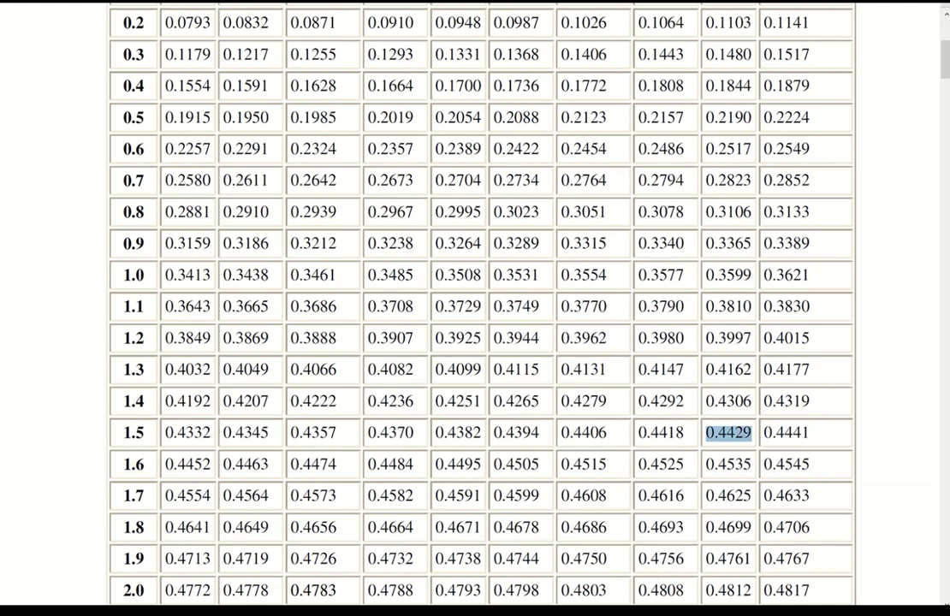
- Compare the 1.5 row, 0.09 column of the reference table with the z_dot09 value for z-score 1.50 in the Data Editor
click(781, 435)
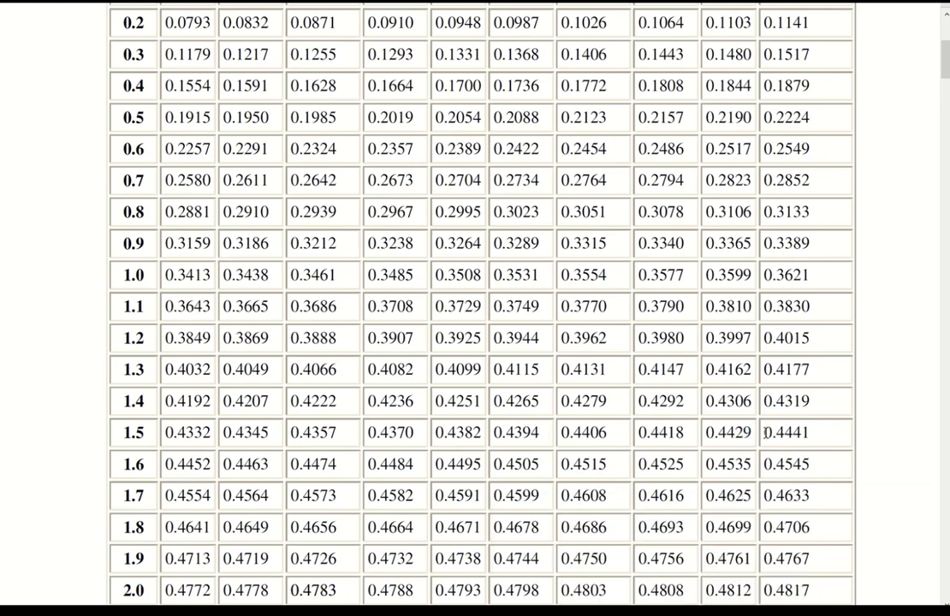
drag(765, 434, 812, 430)
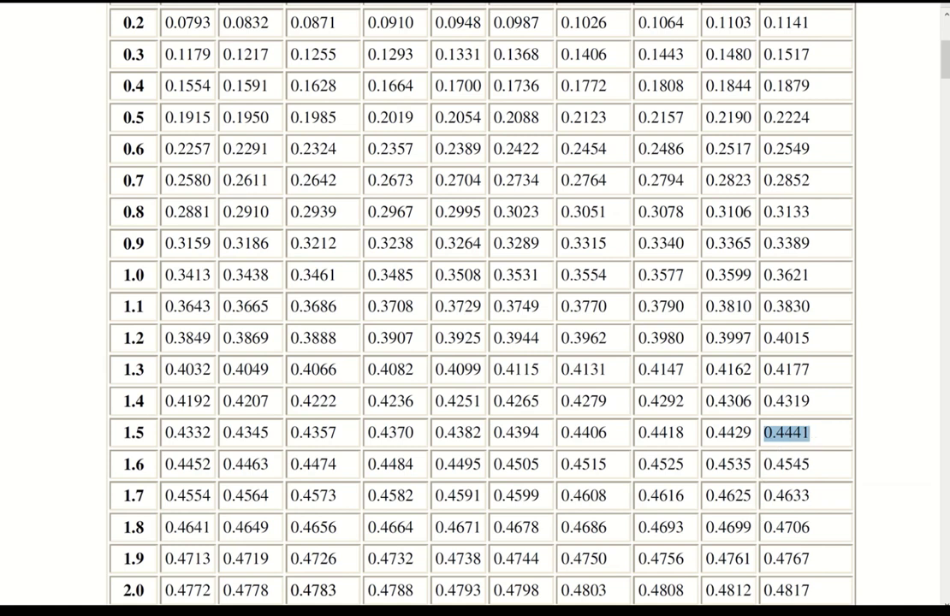
click(644, 556)
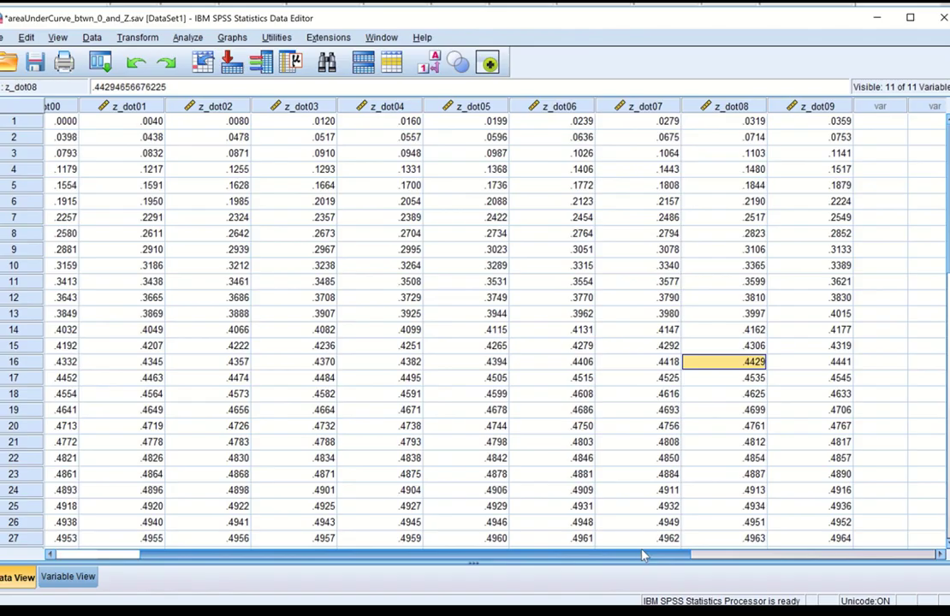
click(839, 367)
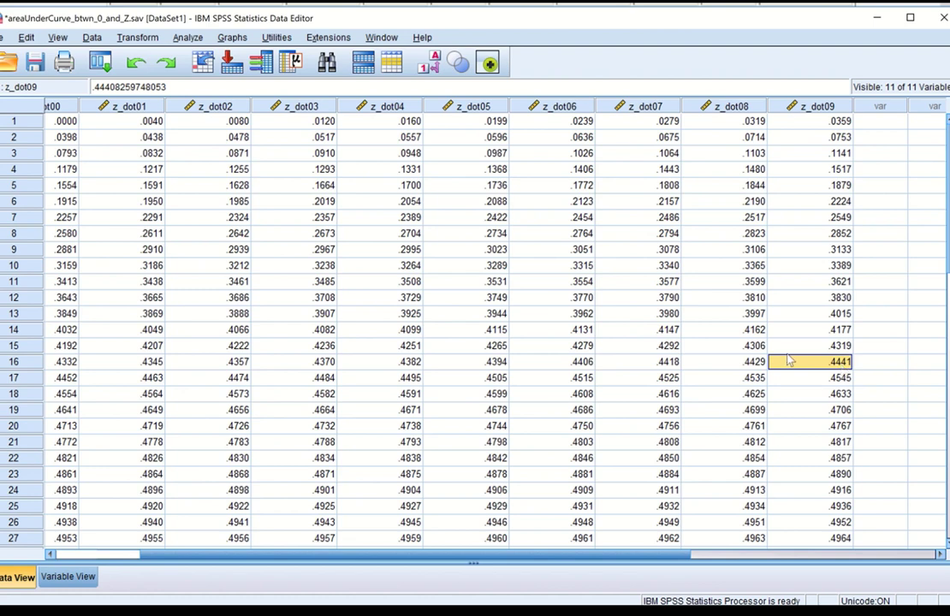
scroll(788, 361, down, 4)
scroll(790, 358, up, 4)
- Switch to the Excel sheet with the normal curve and highlight the area between μ-σ and μ+σ in yellow
mouse_move(572, 611)
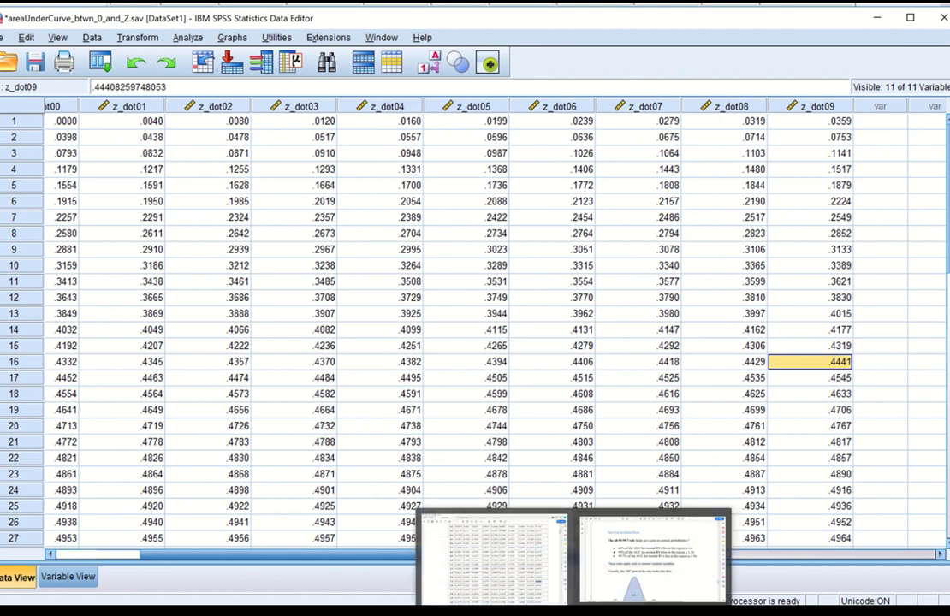
mouse_move(428, 611)
click(424, 556)
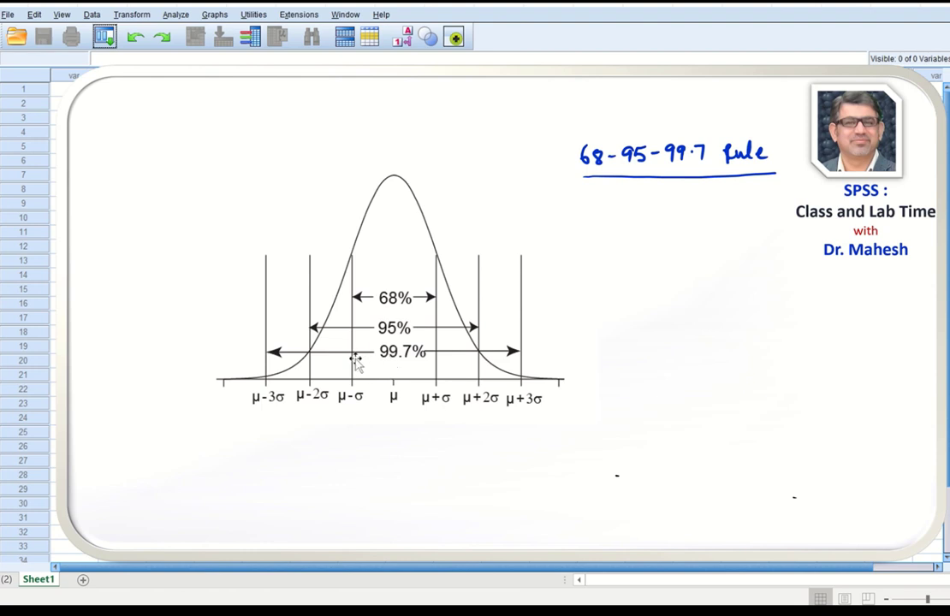
click(363, 247)
key(Escape)
key(Escape)
mouse_move(362, 246)
mouse_down()
mouse_move(390, 243)
mouse_move(428, 282)
mouse_move(363, 246)
mouse_up()
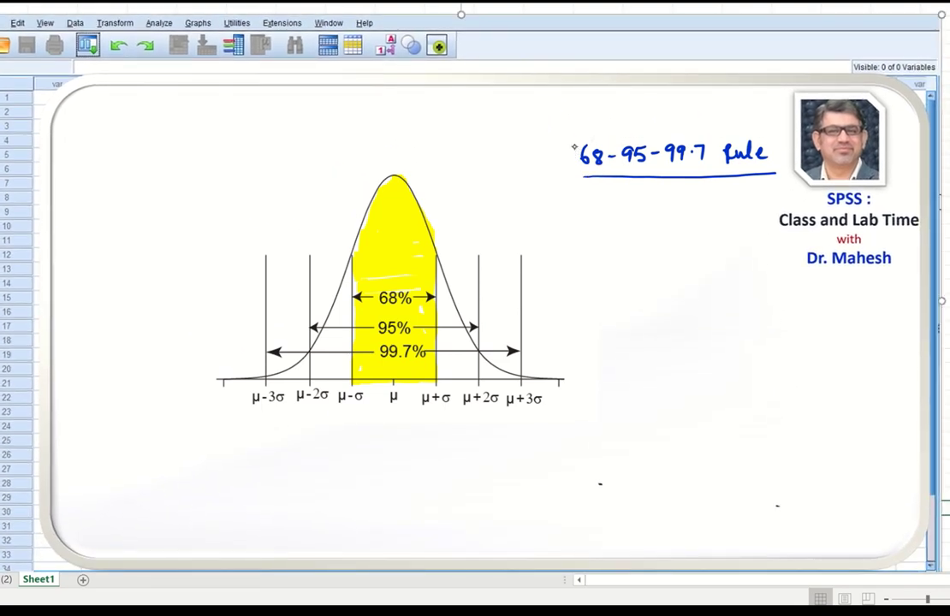
- Circle 68 in the rule heading with an outgoing arrow and handwrite "68% of the area under curve lies in the range of μ ± 1σ"
mouse_move(577, 148)
mouse_down()
mouse_move(598, 175)
mouse_move(552, 155)
mouse_move(517, 155)
mouse_move(539, 163)
mouse_up()
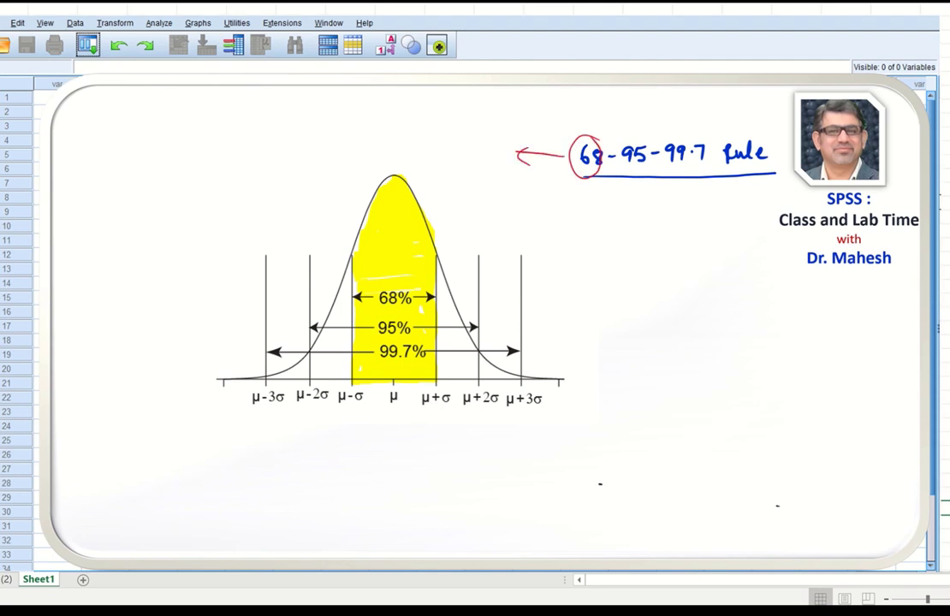
mouse_move(267, 111)
mouse_down()
mouse_move(333, 122)
mouse_move(447, 103)
mouse_move(483, 111)
mouse_move(630, 100)
mouse_move(755, 98)
mouse_move(755, 110)
mouse_move(756, 101)
mouse_move(783, 94)
mouse_up()
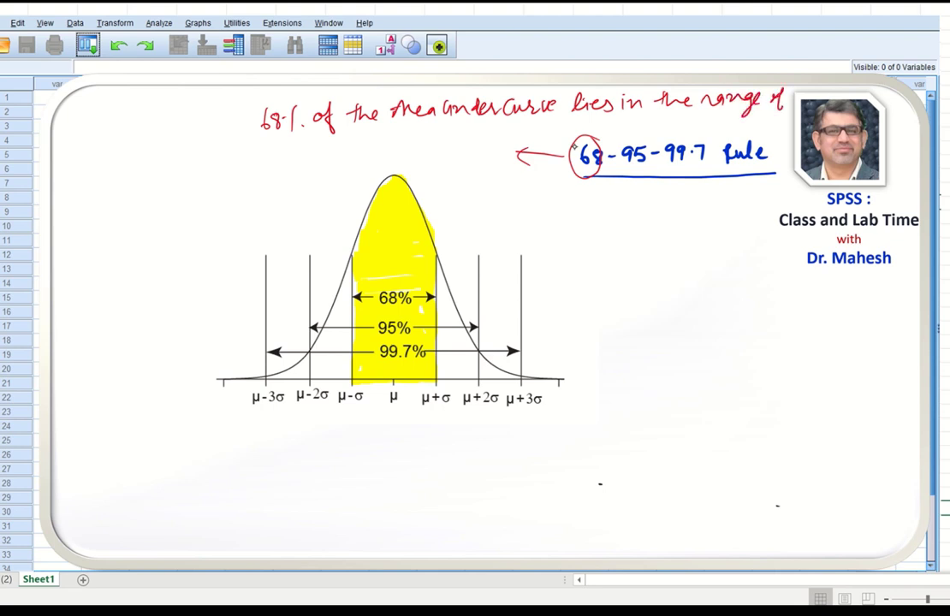
mouse_move(637, 117)
mouse_down()
mouse_move(640, 130)
mouse_move(684, 121)
mouse_move(677, 127)
mouse_up()
mouse_move(669, 130)
mouse_down()
mouse_move(698, 131)
mouse_move(709, 120)
mouse_up()
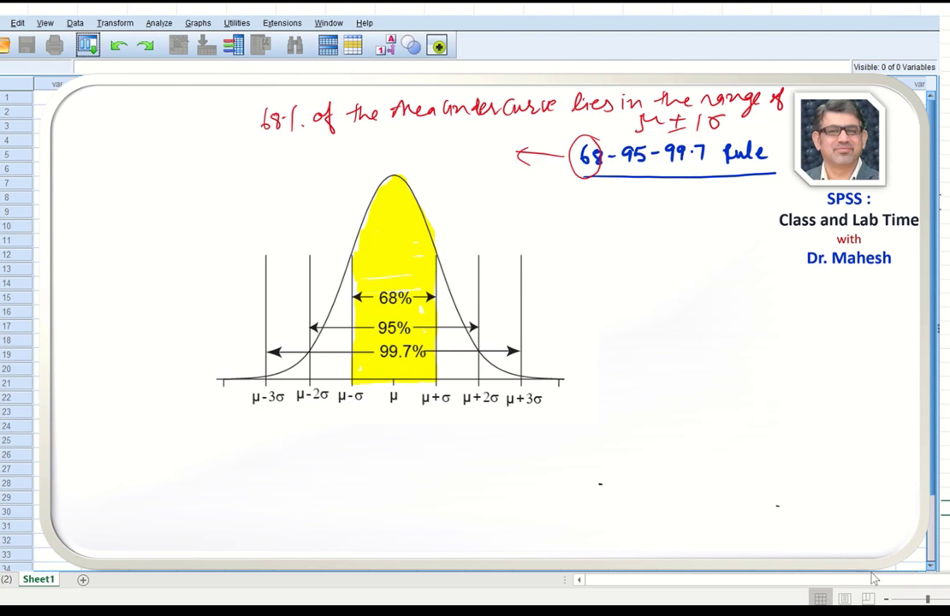
- Return to the SPSS Data Editor, narrow the zscore to z_dot03 columns, and select the z_dot00 value for z-score 1.00
mouse_move(570, 611)
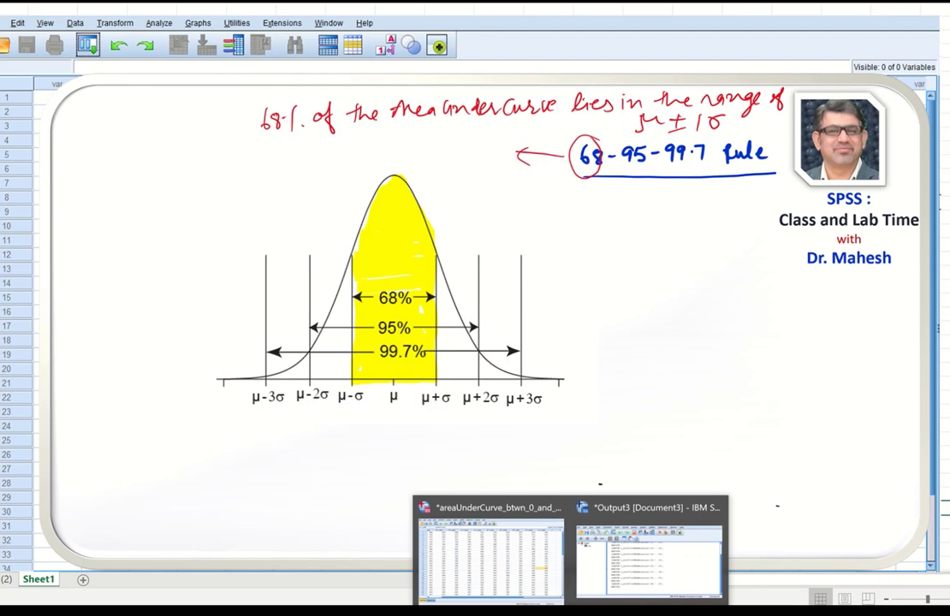
click(494, 558)
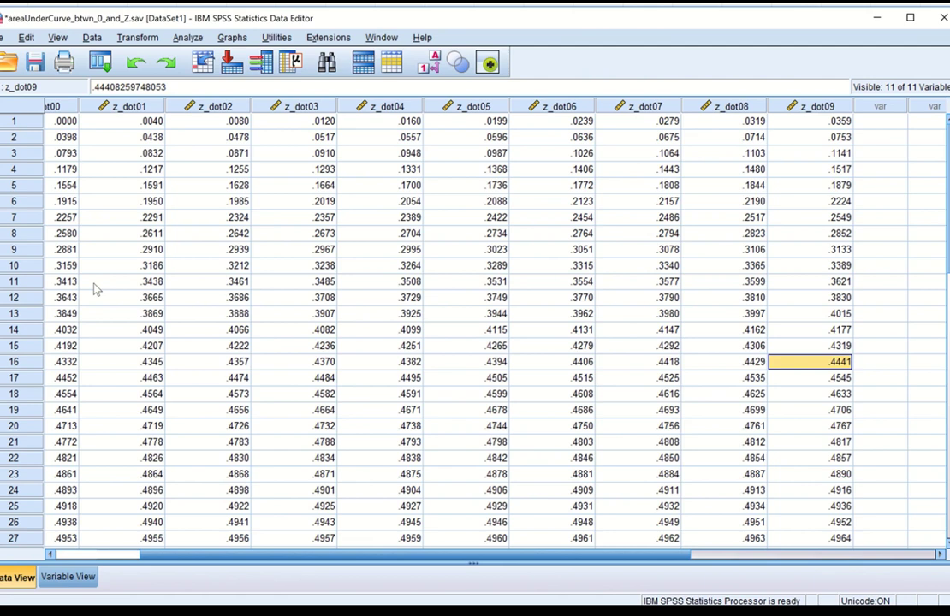
scroll(390, 557, left, 1)
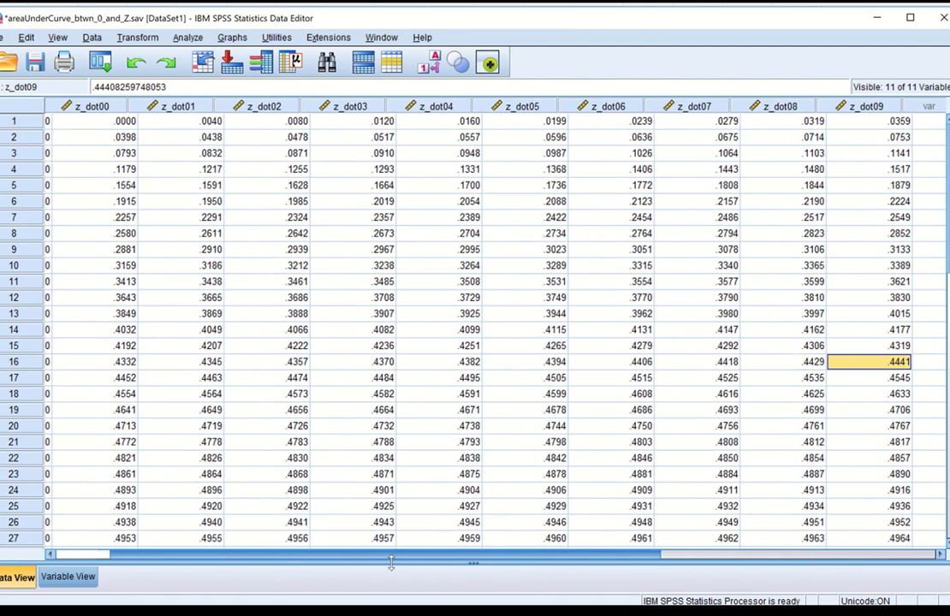
scroll(391, 562, left, 2)
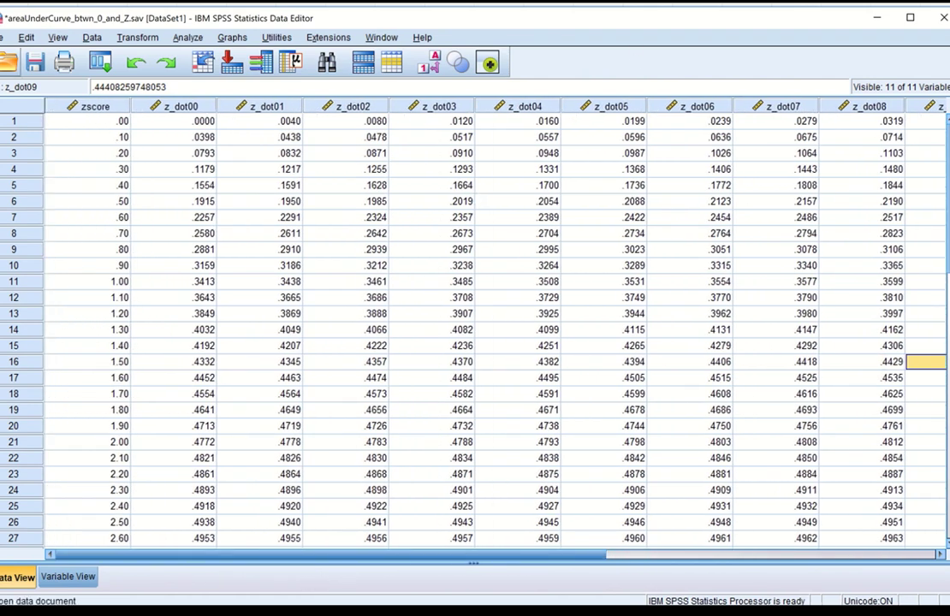
scroll(37, 298, right, 2)
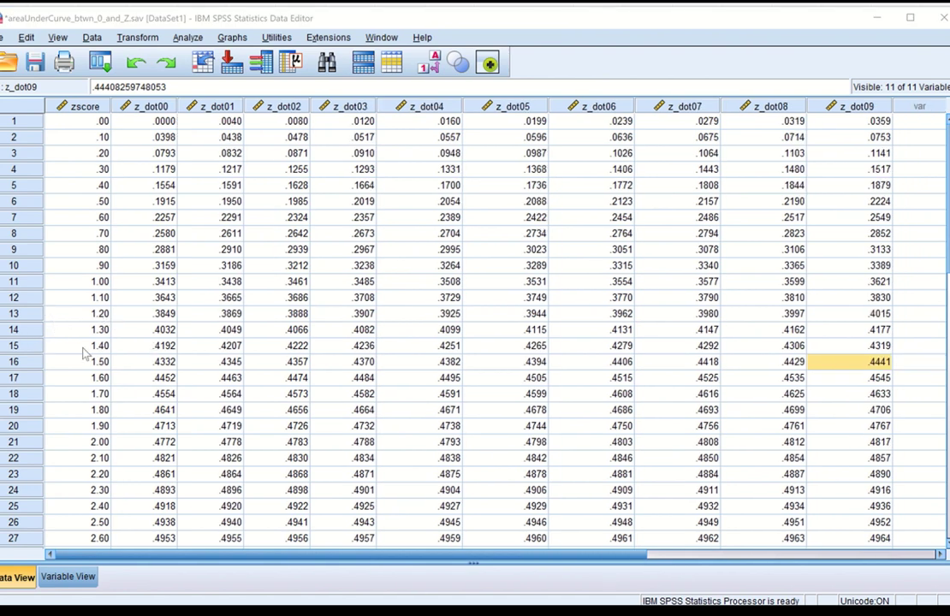
click(96, 282)
click(161, 285)
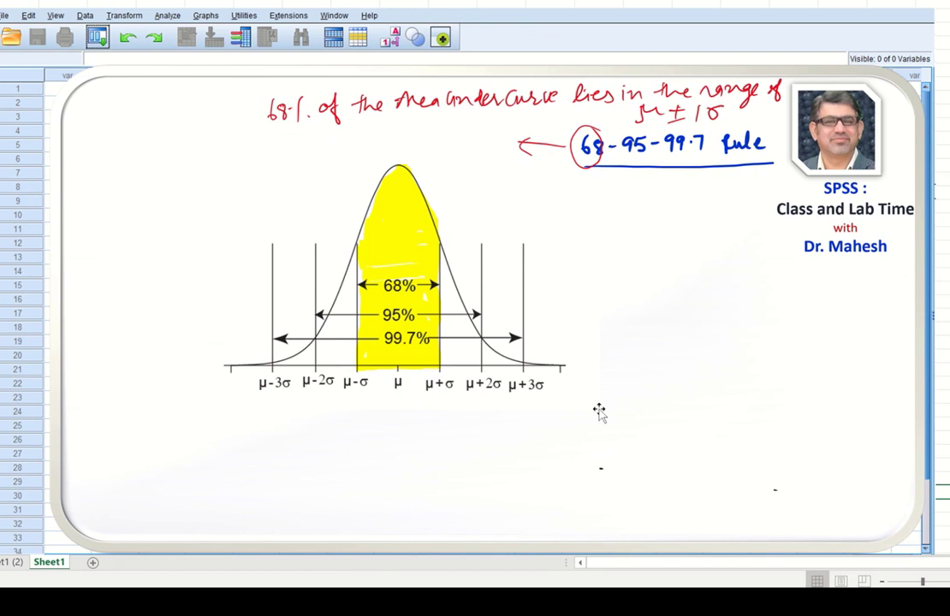
- On the Excel curve sheet, draw a double-headed arrow below μ-σ to μ+σ with a tick at μ, labelling the μ+σ half 0.3413
drag(361, 421, 438, 421)
drag(369, 417, 369, 427)
drag(399, 417, 399, 427)
drag(414, 437, 438, 447)
mouse_move(444, 438)
mouse_down()
mouse_move(444, 447)
mouse_move(435, 428)
mouse_up()
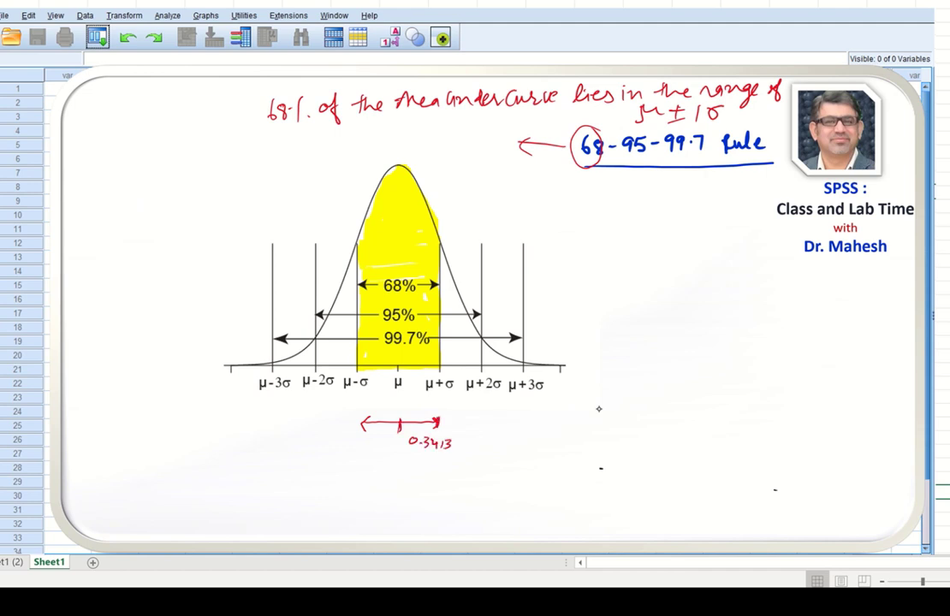
- Label the μ-σ half 0.3413 and handwrite the sum of both halves as 68.26%
drag(361, 438, 396, 451)
drag(403, 445, 403, 453)
mouse_move(466, 445)
mouse_down()
mouse_move(502, 436)
mouse_move(500, 447)
mouse_move(525, 439)
mouse_move(535, 449)
mouse_move(542, 438)
mouse_move(541, 445)
mouse_move(575, 444)
mouse_up()
click(553, 434)
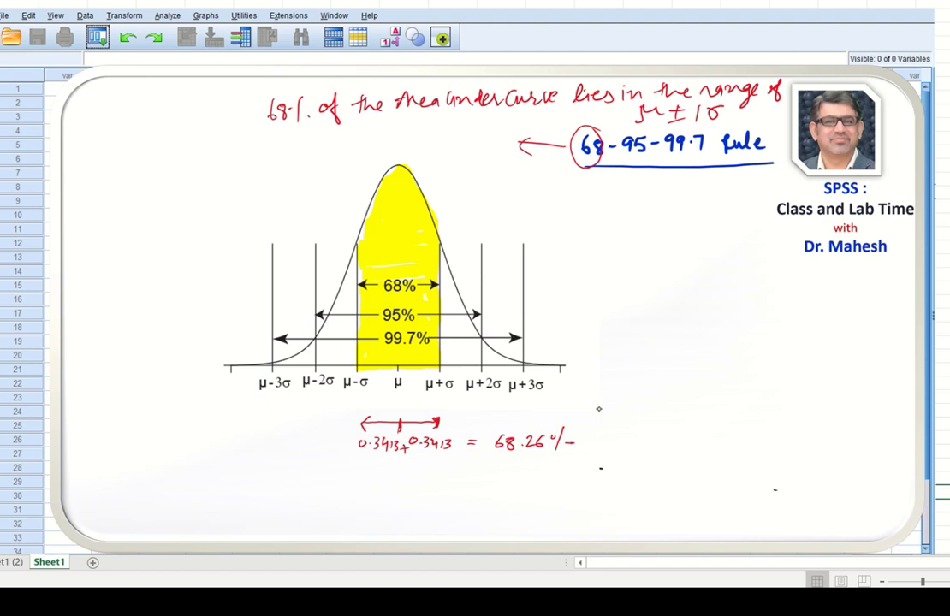
- Draw an arrow from the circled 68 to a handwritten "Approx." note, and box the 68.26% result
mouse_move(587, 170)
mouse_down()
mouse_move(587, 195)
mouse_move(596, 190)
mouse_up()
mouse_move(585, 212)
mouse_down()
mouse_move(589, 226)
mouse_move(597, 214)
mouse_move(606, 225)
mouse_move(647, 225)
mouse_up()
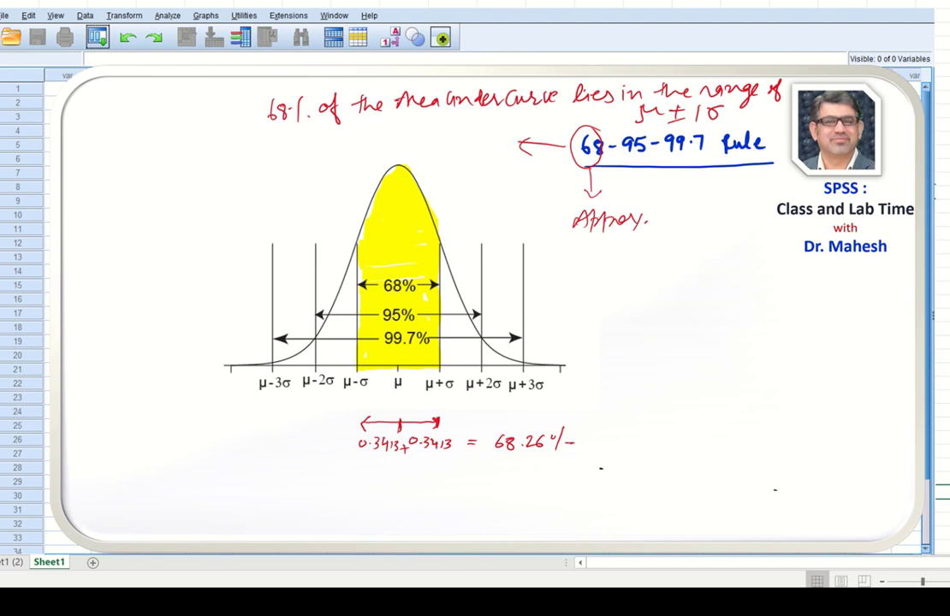
mouse_move(488, 461)
mouse_down()
mouse_move(581, 457)
mouse_move(584, 422)
mouse_move(502, 419)
mouse_move(489, 462)
mouse_up()
drag(559, 446, 566, 444)
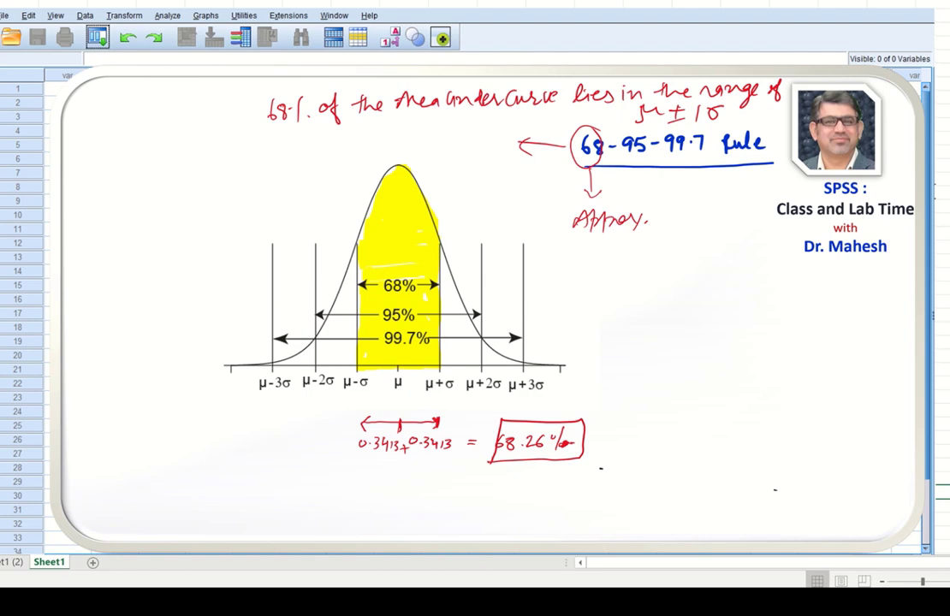
- In the SPSS Data Editor, set the decimals of z_dot00 to 7 and select its value for z-score 1.00
mouse_move(573, 602)
click(493, 532)
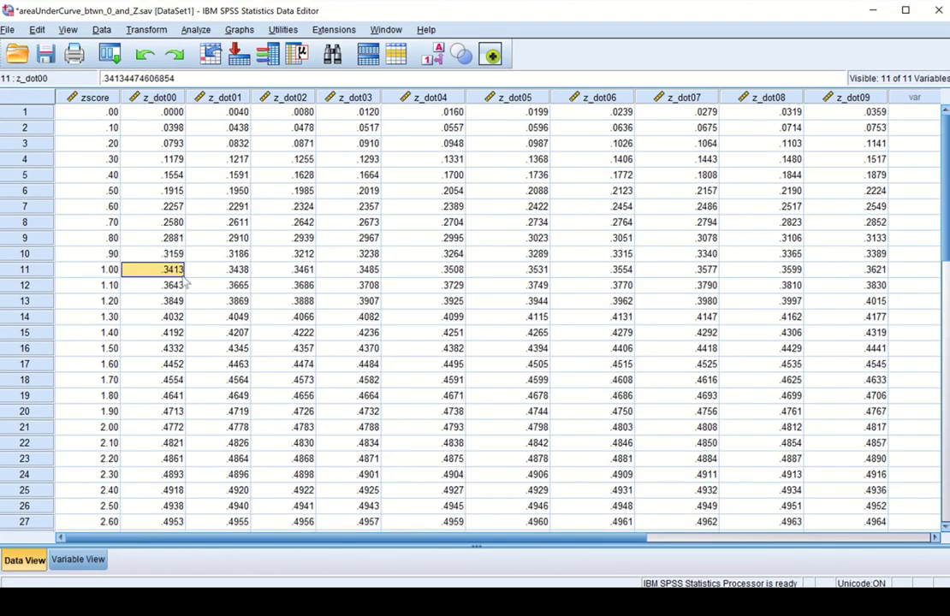
click(78, 559)
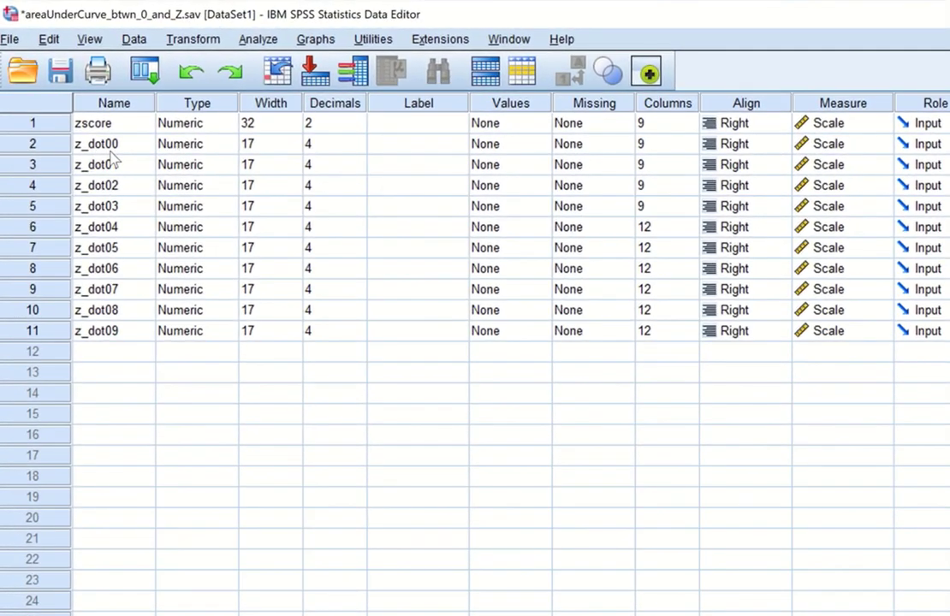
click(363, 143)
click(359, 140)
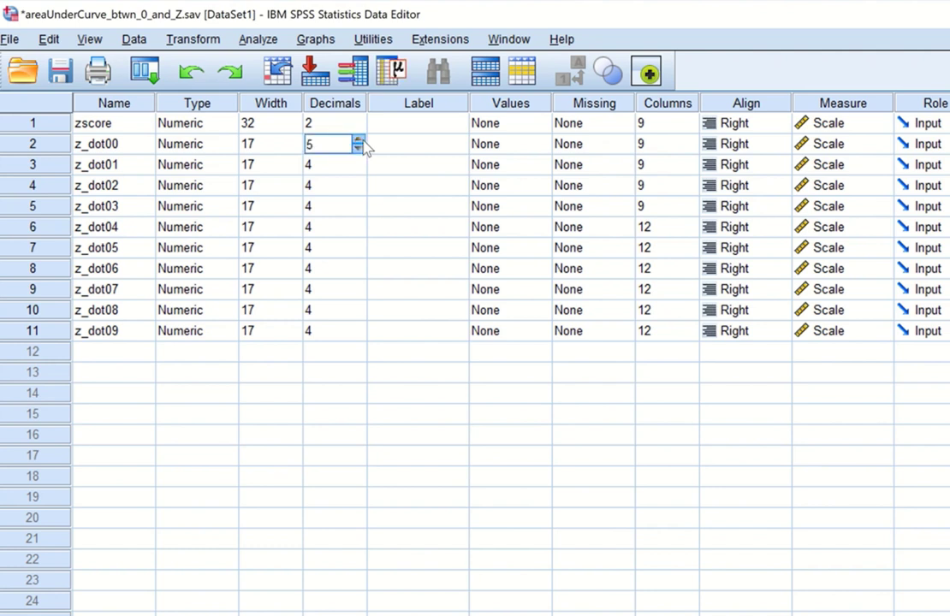
click(358, 140)
click(358, 140)
key(ctrl+t)
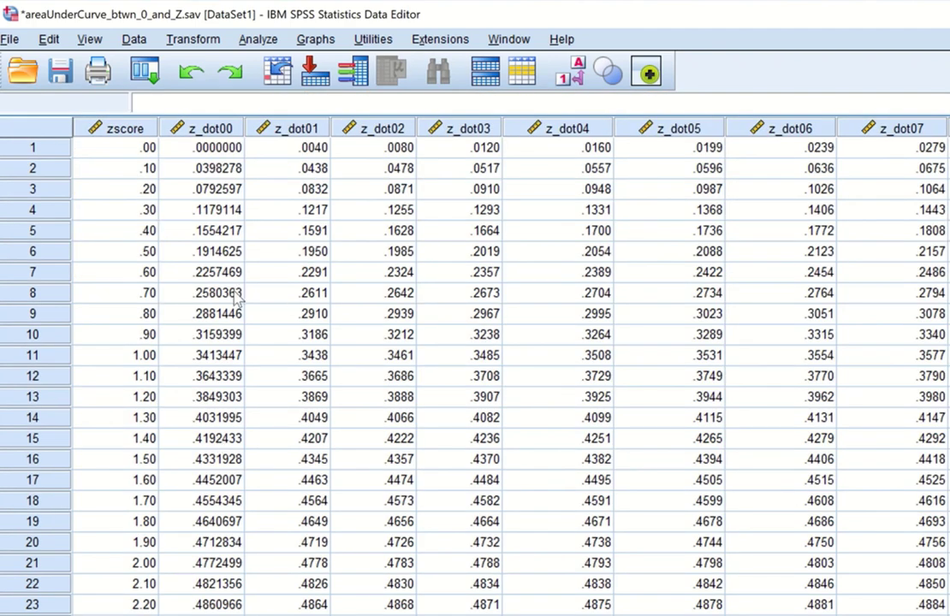
click(227, 355)
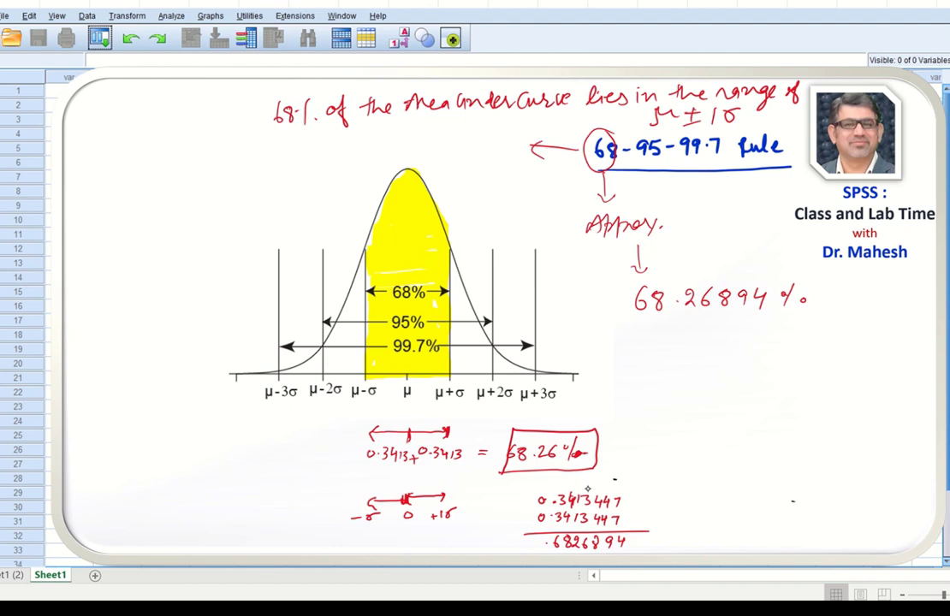
- On the Excel curve sheet, handwrite μ ± 1σ under 68.26894%, enclose it in an oval, and link the two with an arrow
mouse_move(660, 334)
mouse_down()
mouse_move(660, 351)
mouse_move(686, 335)
mouse_move(730, 344)
mouse_move(770, 333)
mouse_move(638, 343)
mouse_move(809, 338)
mouse_move(736, 323)
mouse_up()
mouse_move(635, 344)
mouse_down()
mouse_move(603, 323)
mouse_move(616, 296)
mouse_up()
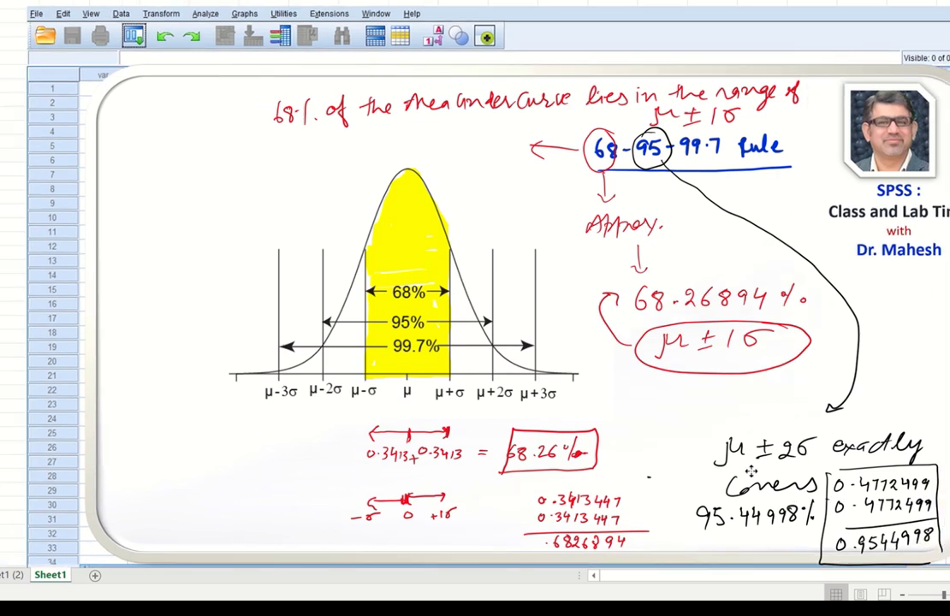
- Draw a box around μ ± 2σ and highlight 95.44998% and the circled 95 in yellow
drag(712, 463, 813, 425)
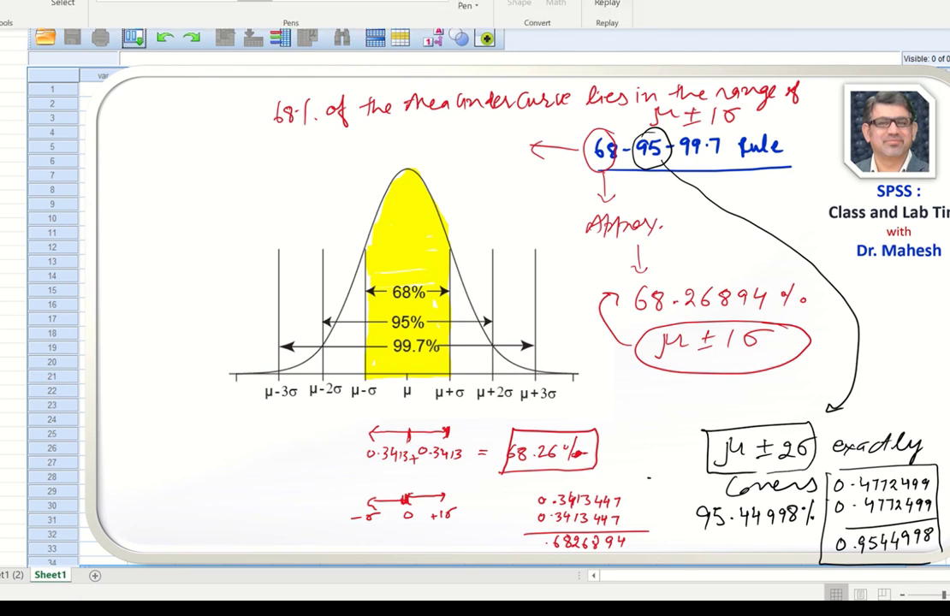
drag(693, 517, 770, 517)
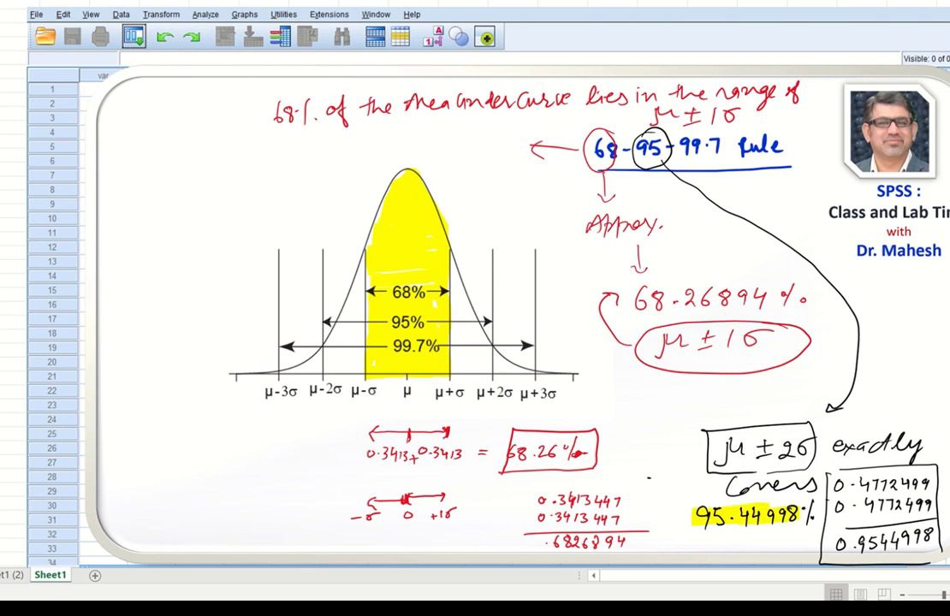
drag(636, 147, 660, 147)
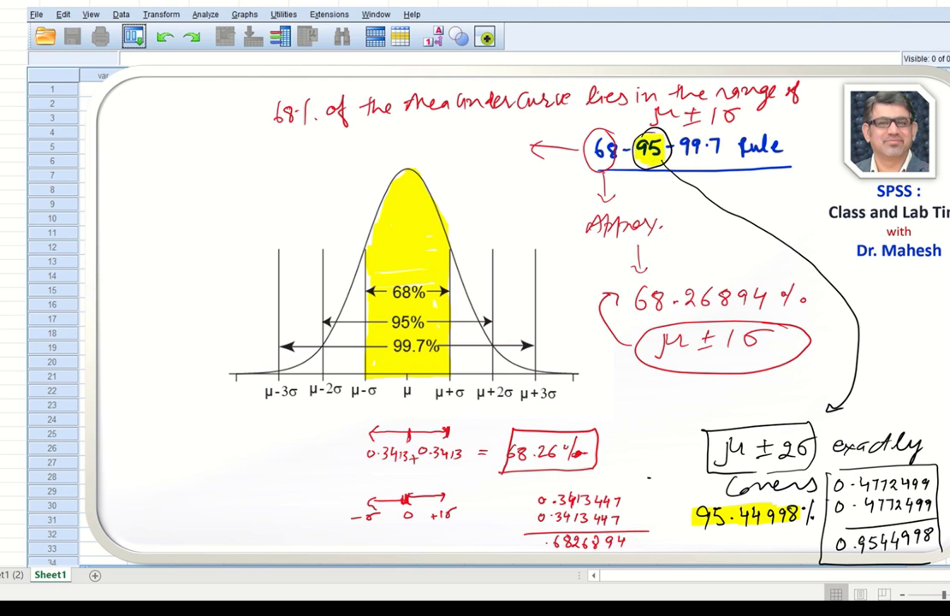
mouse_move(672, 176)
mouse_down()
mouse_move(702, 252)
mouse_move(801, 341)
mouse_move(832, 413)
mouse_move(798, 495)
mouse_up()
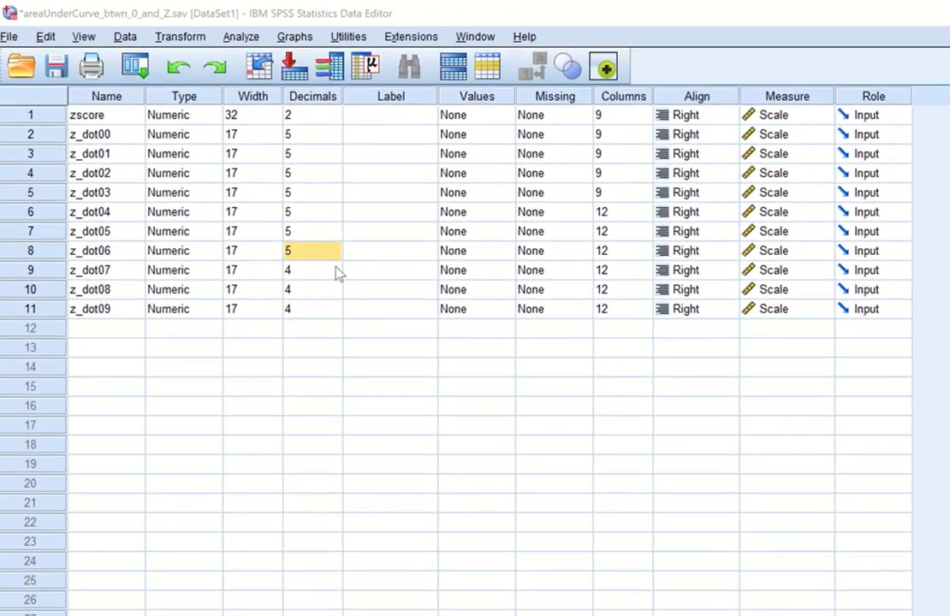
- Set the decimals of z_dot07, z_dot08 and z_dot09 to 5 and return to the data rows to check them
click(291, 289)
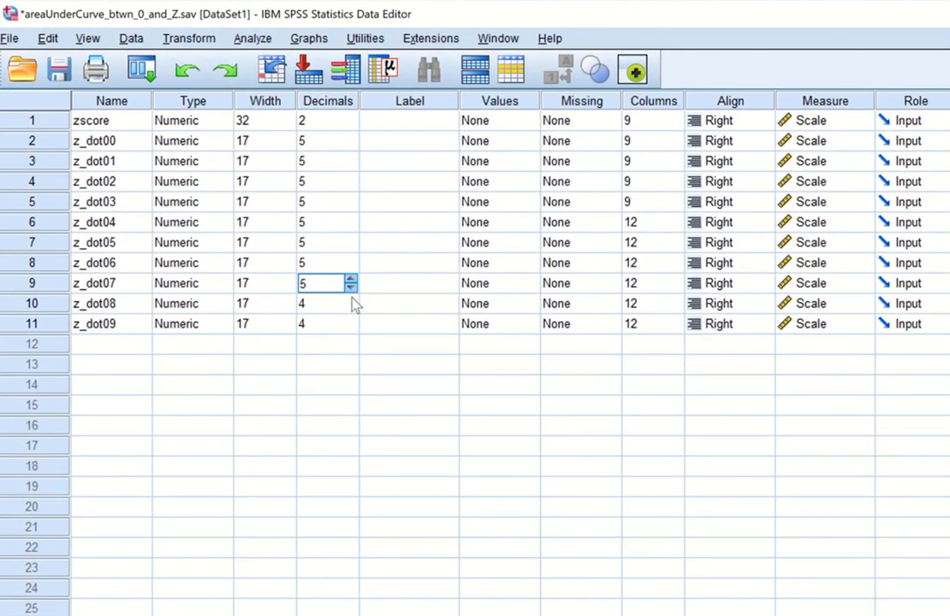
click(351, 296)
click(351, 299)
click(350, 318)
click(350, 319)
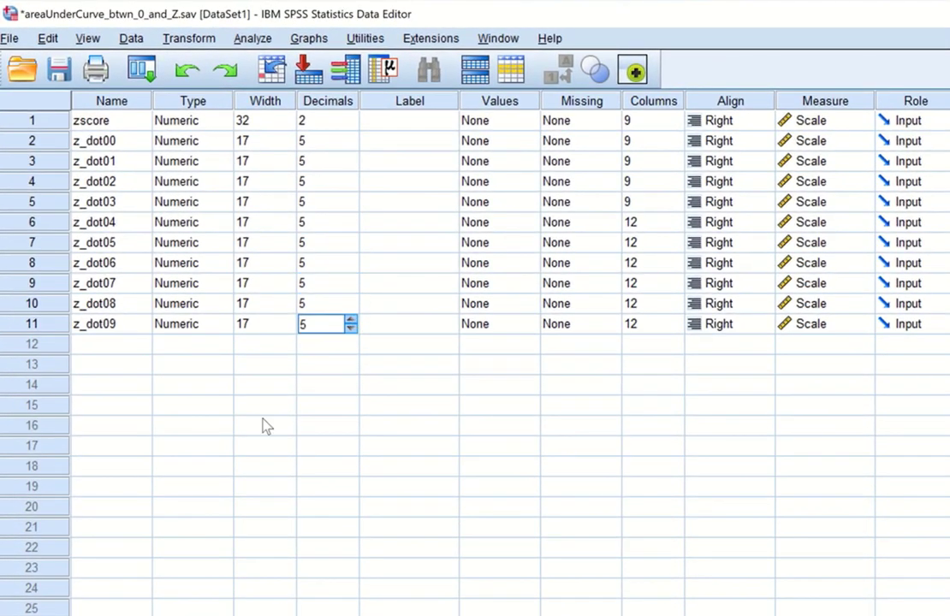
key(ctrl+t)
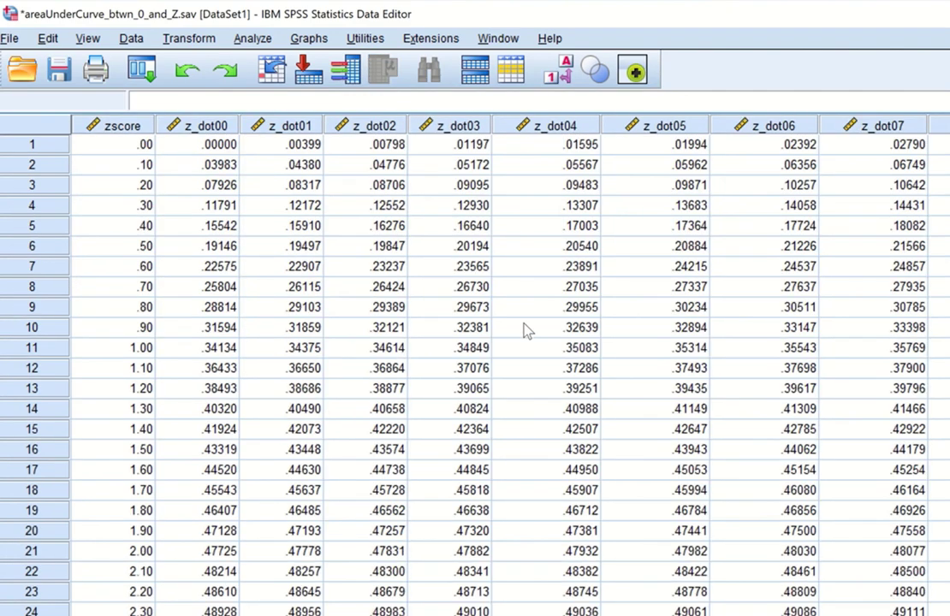
scroll(541, 325, down, 2)
scroll(541, 325, up, 2)
- Export the dataset to the mySPSS_Data3 folder as the Excel 2007 through 2010 file areaUnderCurve_btwn_0_and_Z.xlsx, with variable names written to the file
click(11, 40)
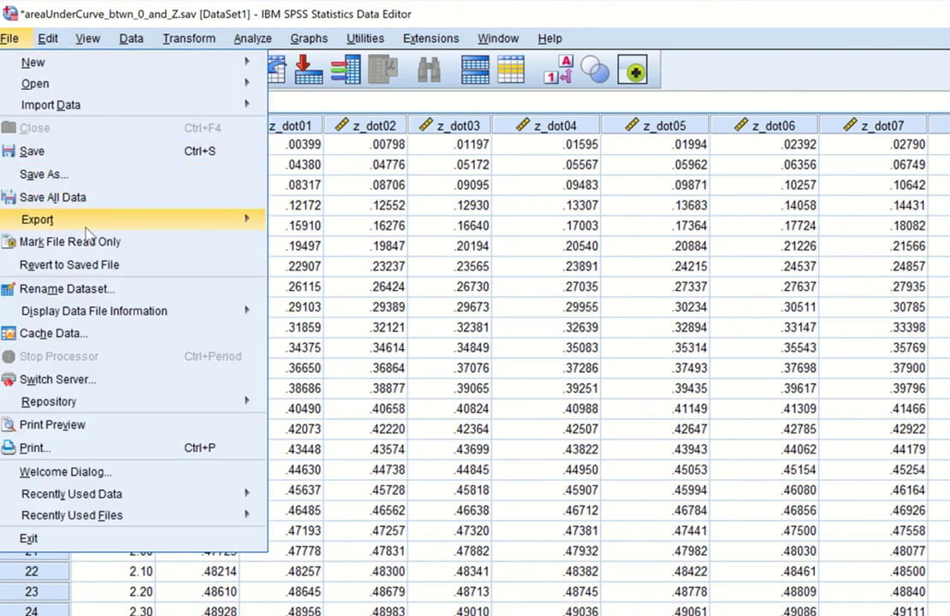
mouse_move(187, 221)
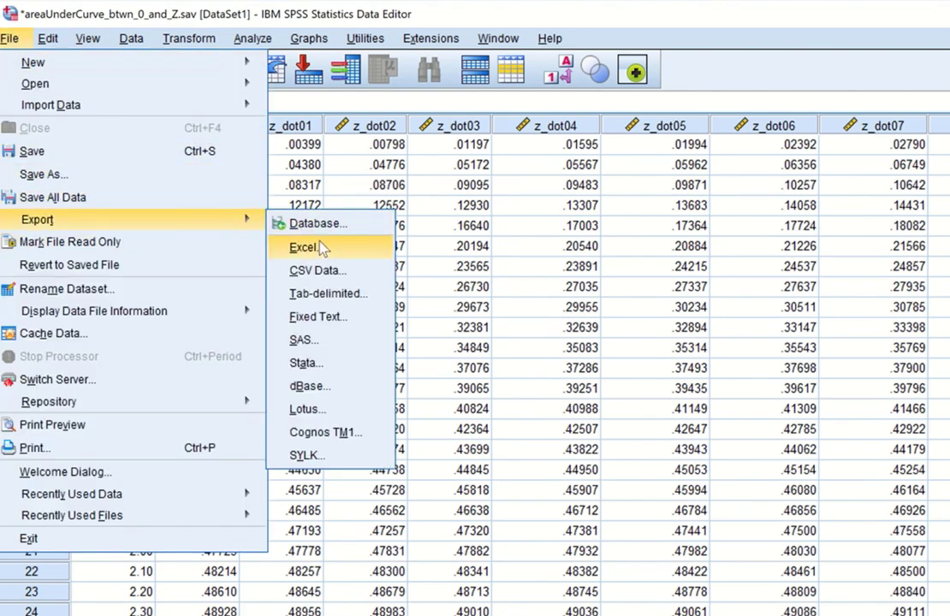
click(291, 247)
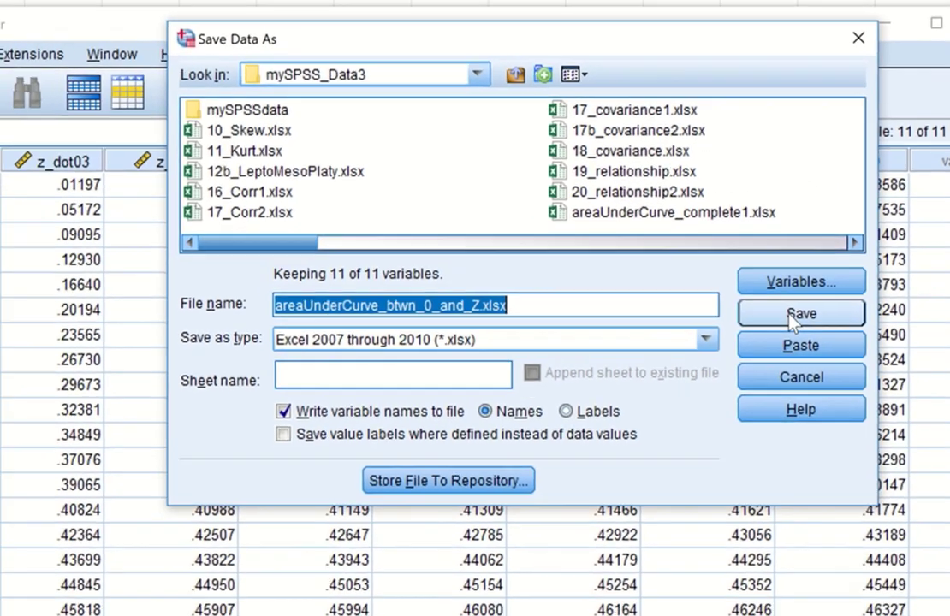
key(Return)
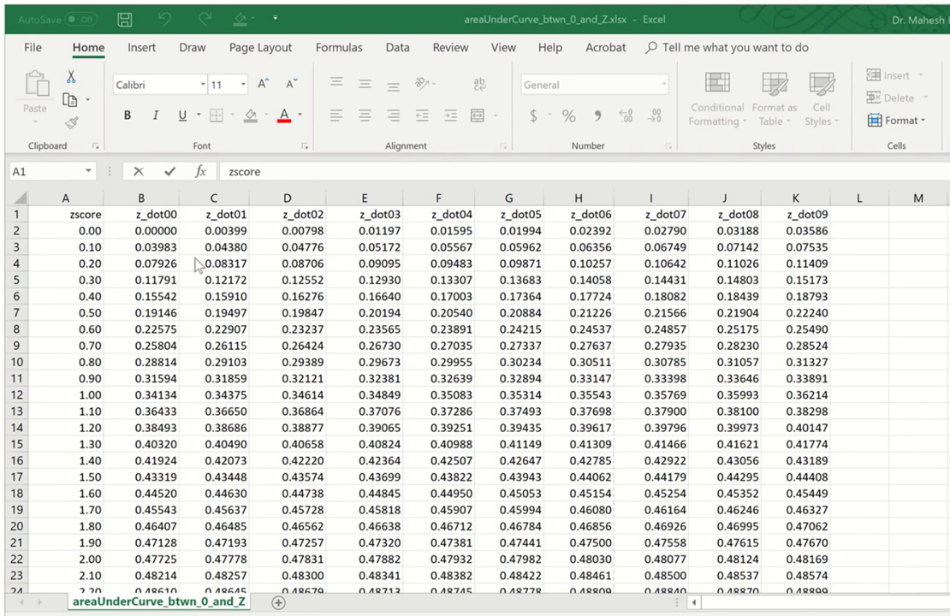
- In the exported Excel workbook, look through the table and change the zscore header in A1 to Z-score
scroll(246, 294, down, 7)
scroll(245, 293, up, 7)
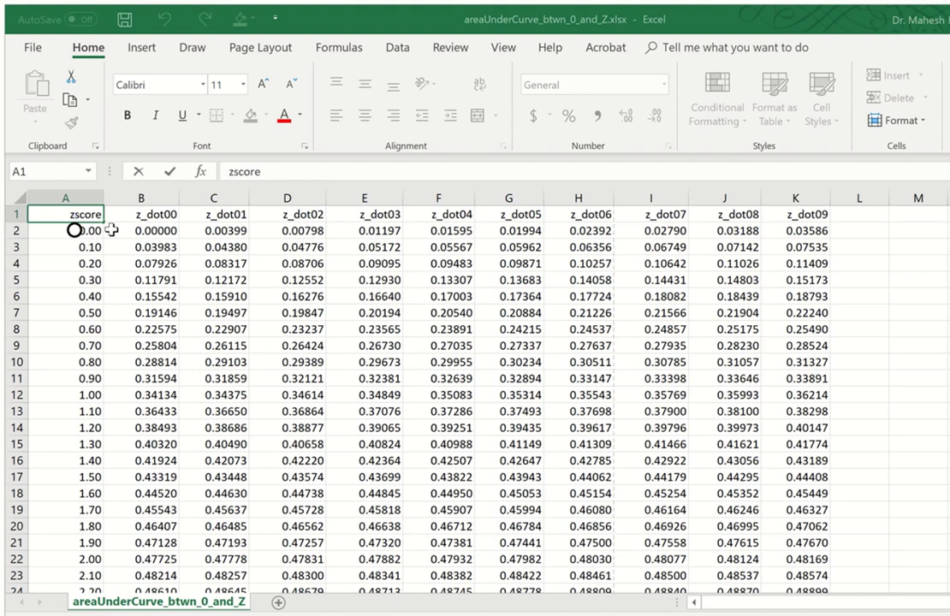
right_click(69, 214)
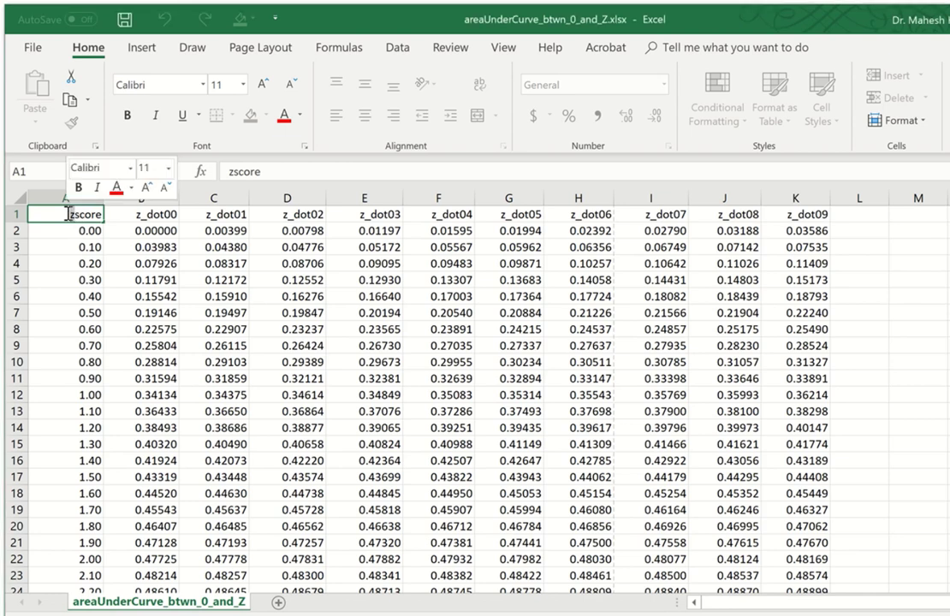
text(Z-)
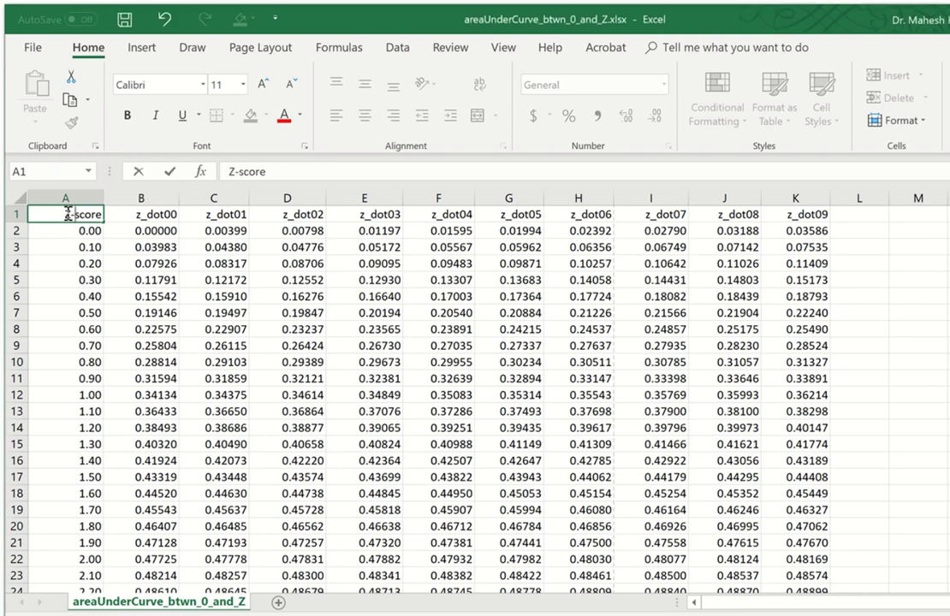
- Replace the z_dot00 header in B1 with the number 0.00
click(136, 214)
double_click(148, 214)
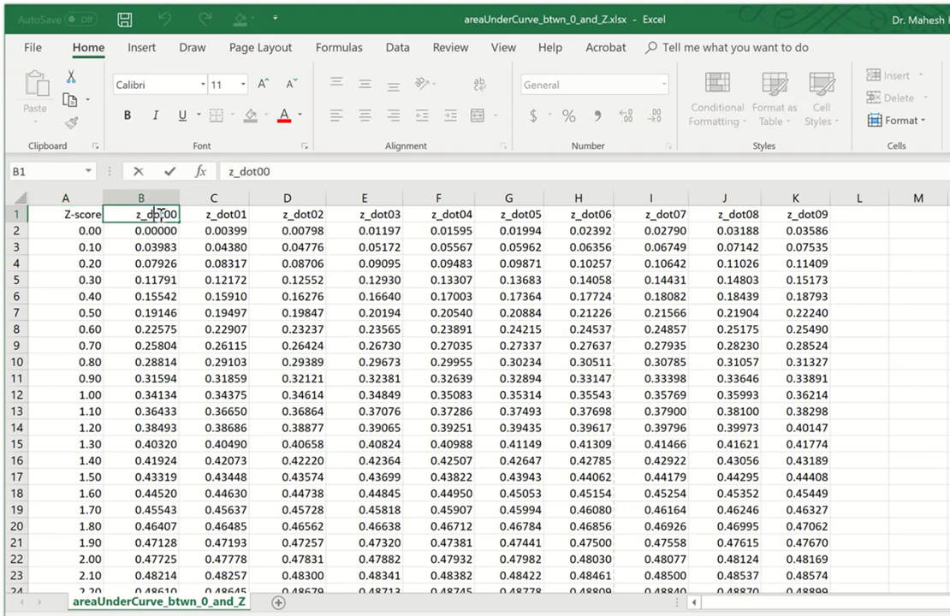
click(135, 214)
drag(134, 214, 157, 214)
text(.)
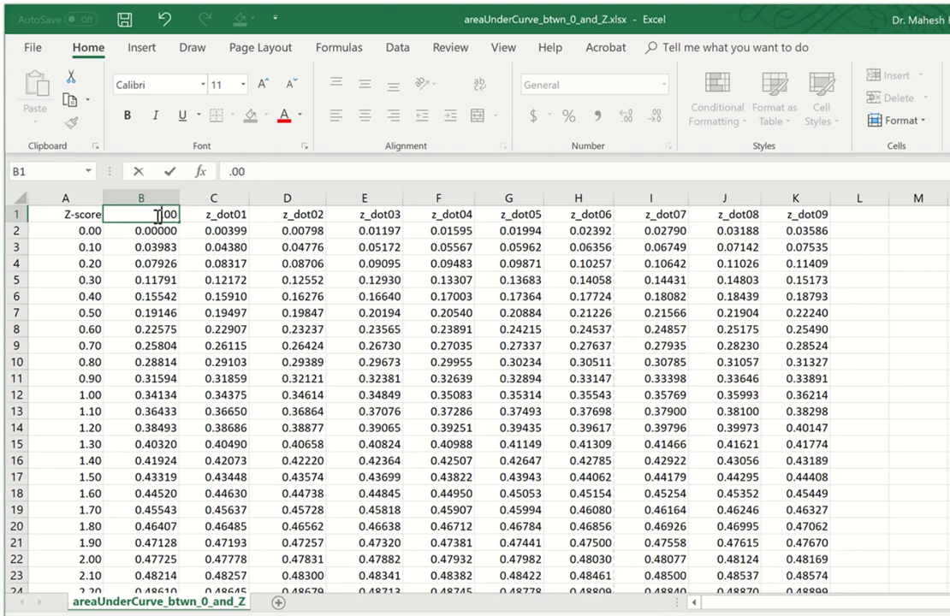
click(158, 214)
text(0)
- Replace the headers in C1 and D1 with 0.01 and 0.02
click(233, 216)
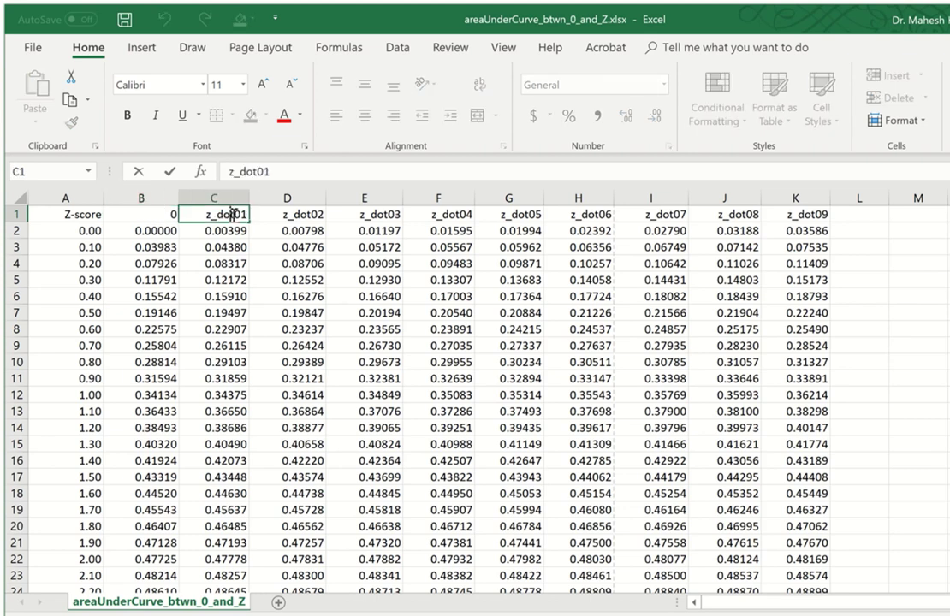
double_click(191, 216)
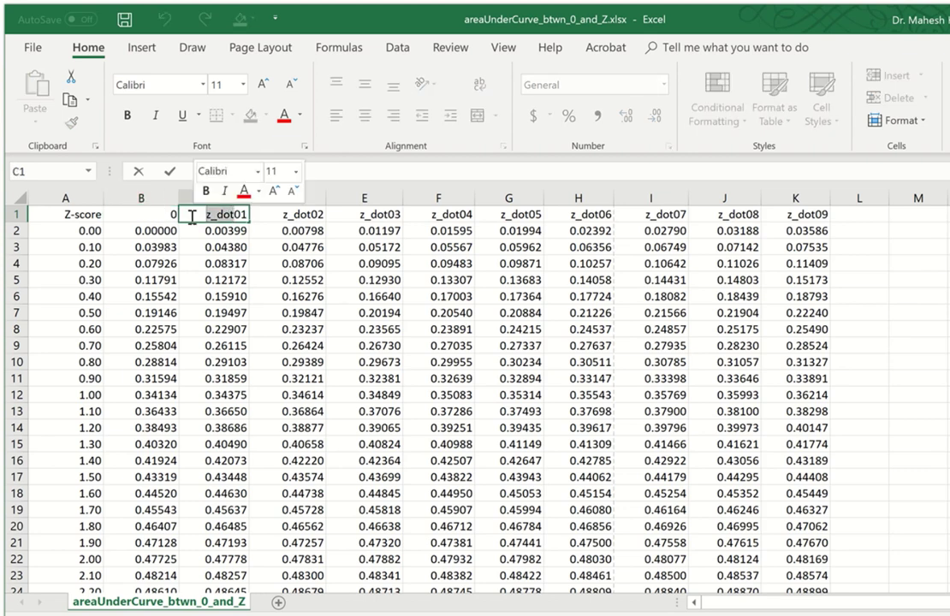
text(0.01)
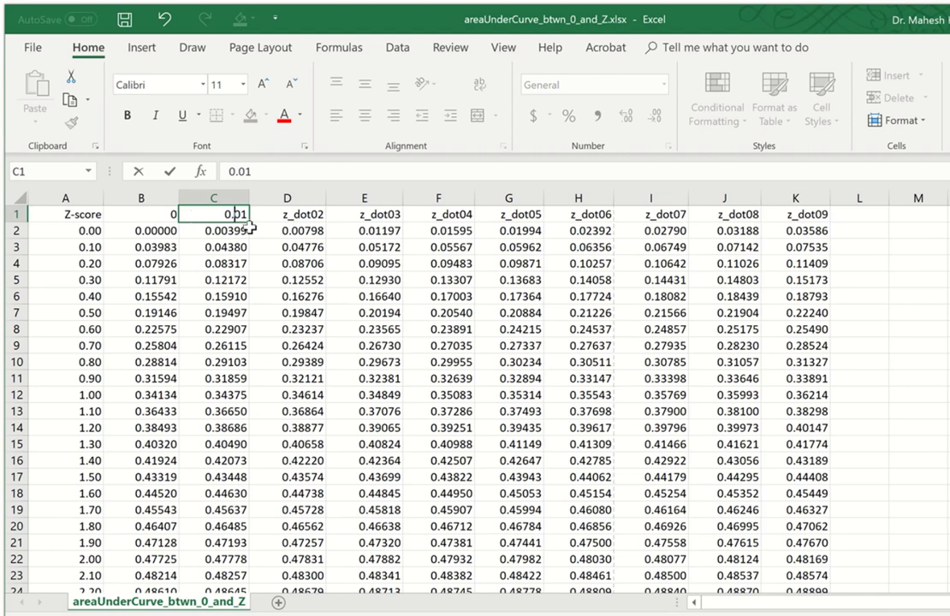
click(310, 214)
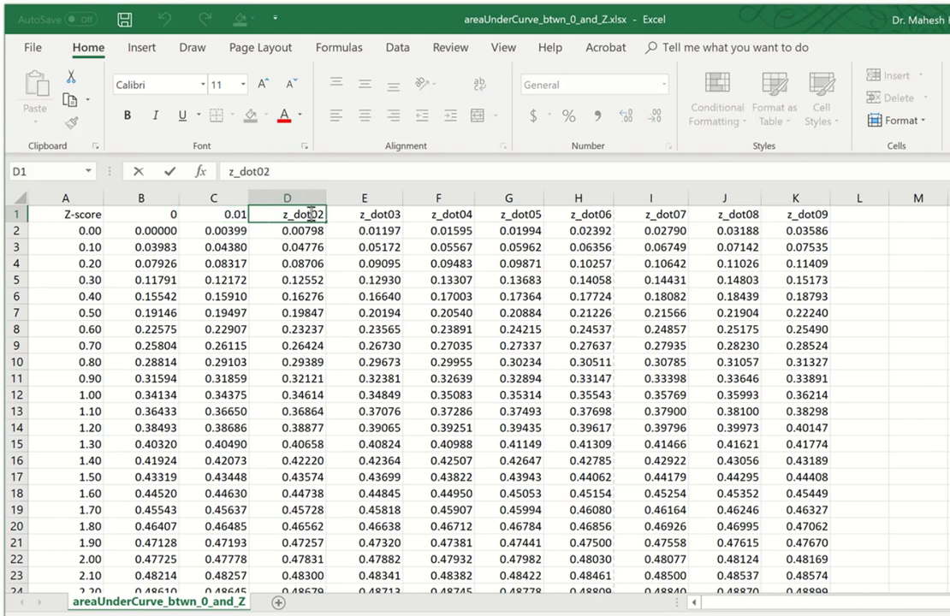
double_click(271, 217)
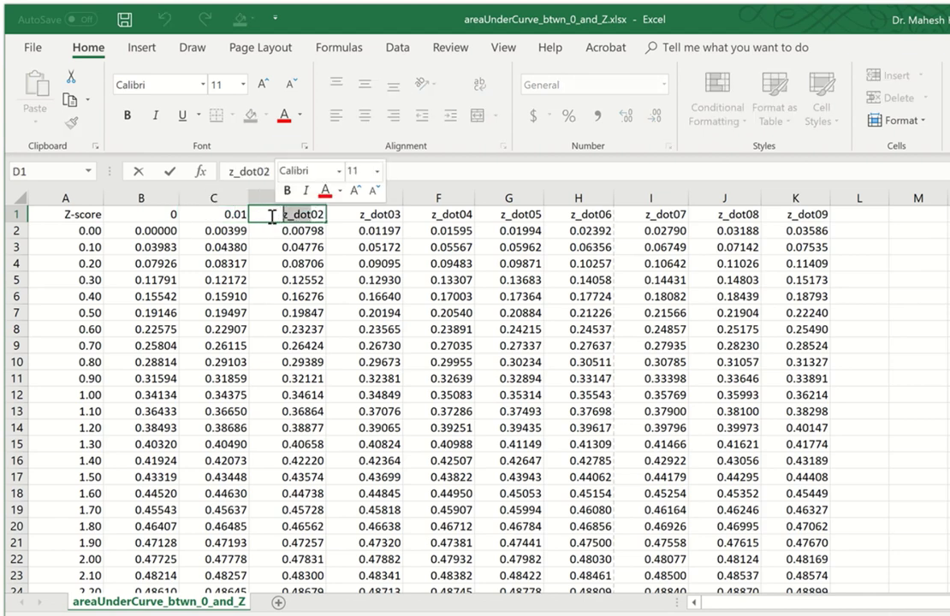
text(0.02)
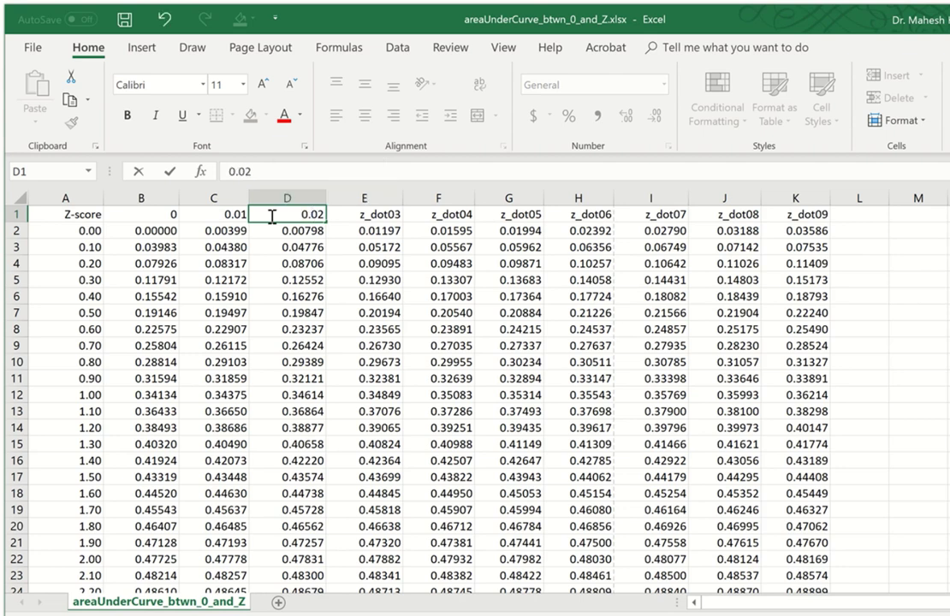
- Replace the header in E1 with 0.03, and shade the z-score values from A2 to the end of column A grey
click(392, 214)
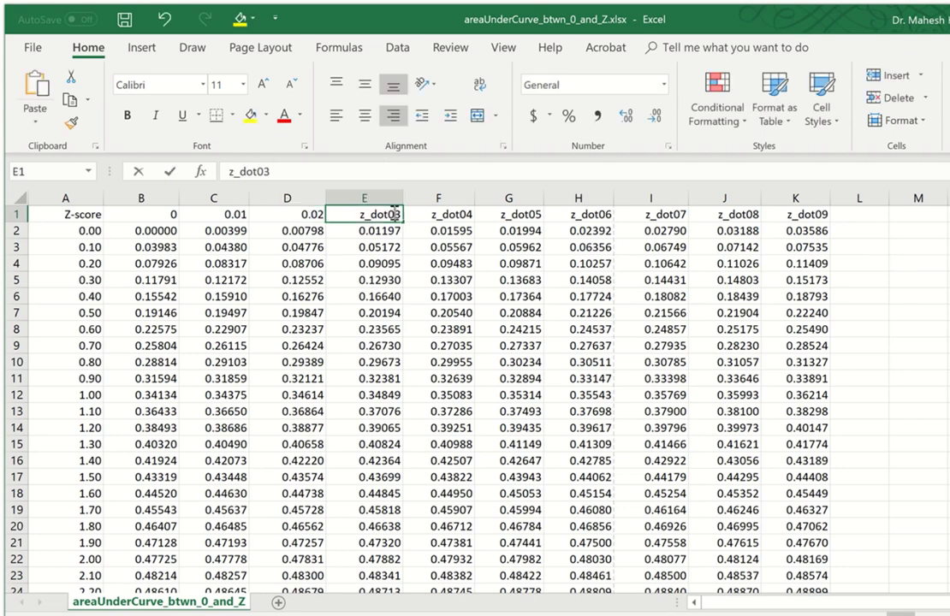
double_click(357, 215)
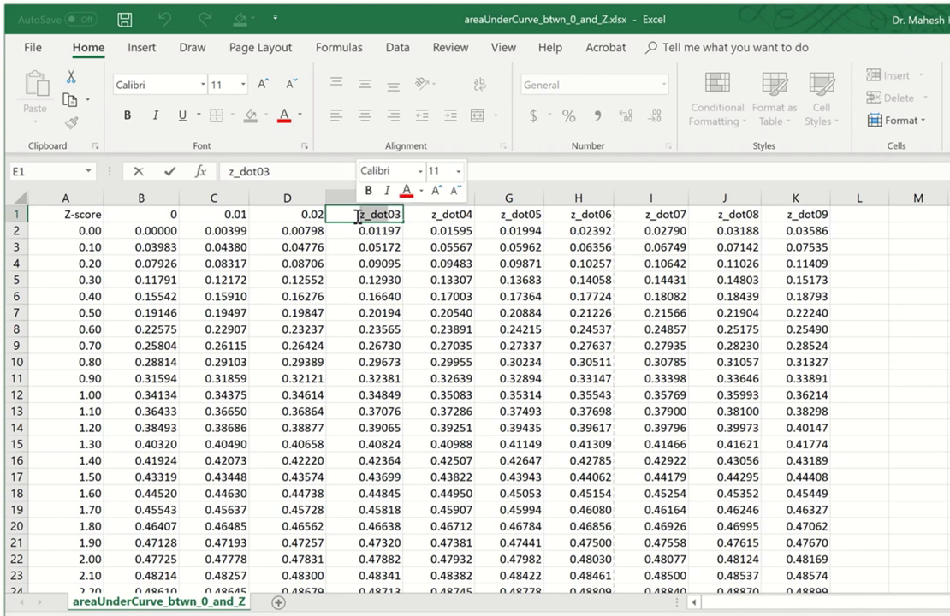
text(.03)
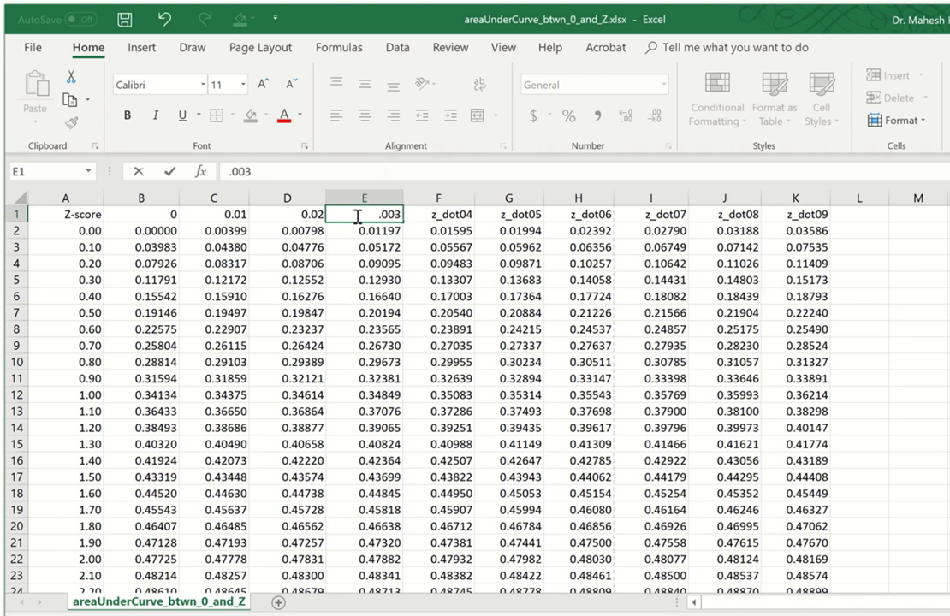
key(BackSpace)
text(0)
key(Return)
key(ctrl+shift+Down)
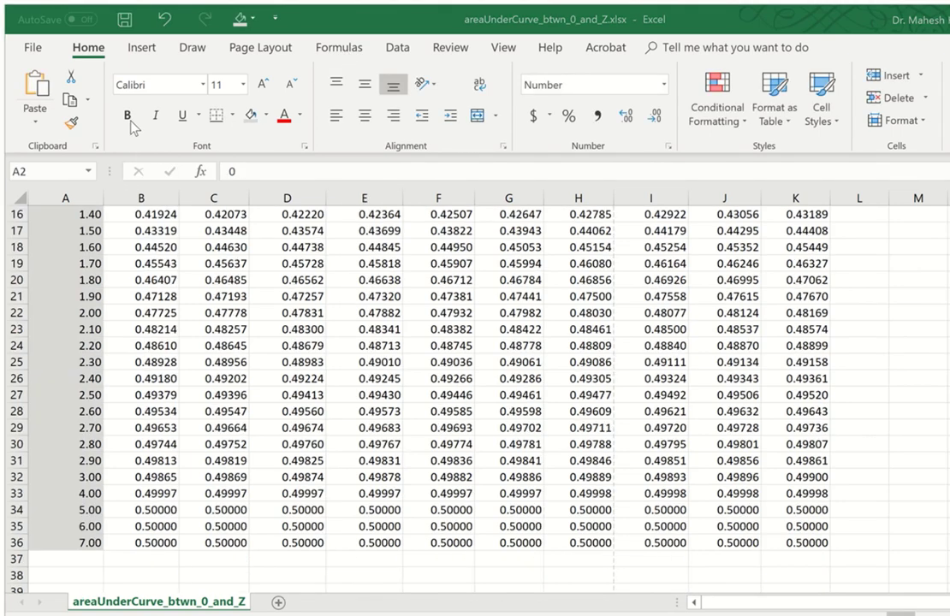
scroll(195, 227, up, 5)
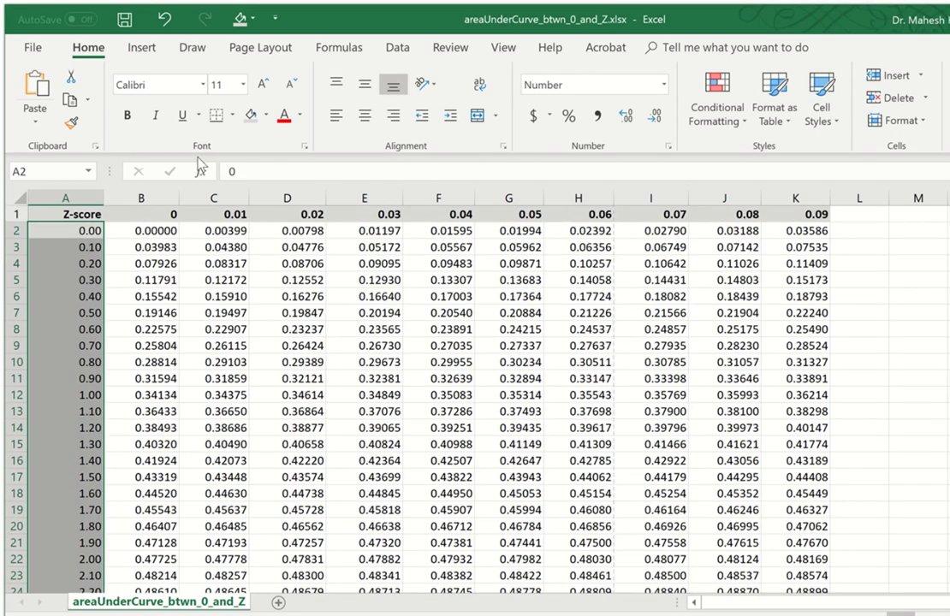
- Save the sheet as a PDF named areaUnderCurve_btwn_0_and_Z in the mySPSS_Data3 folder
click(32, 47)
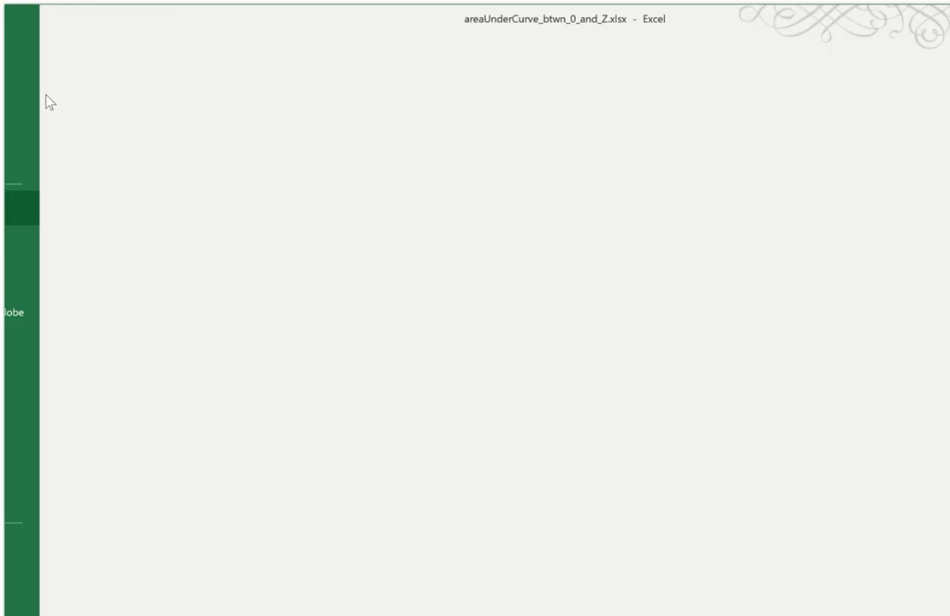
click(72, 275)
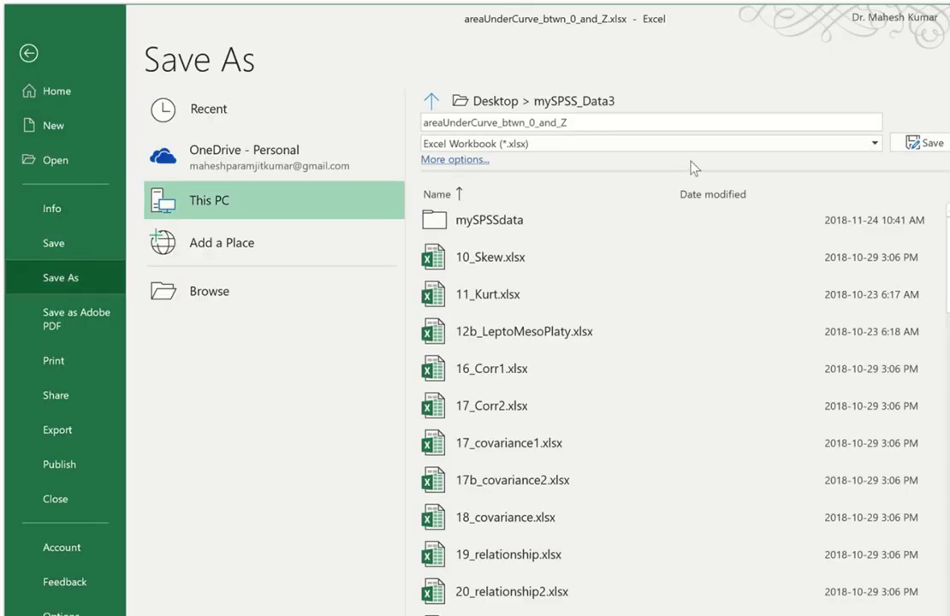
click(873, 146)
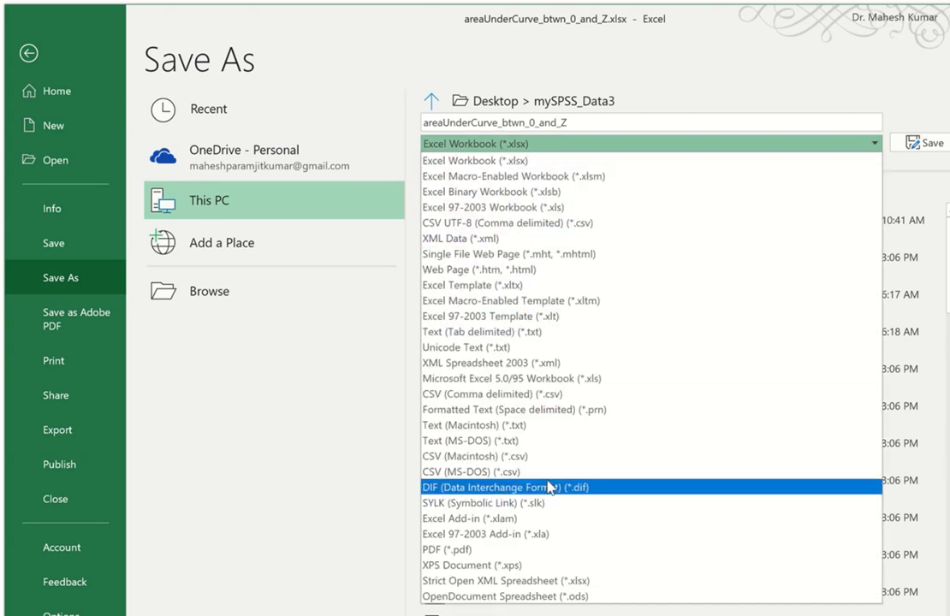
click(540, 551)
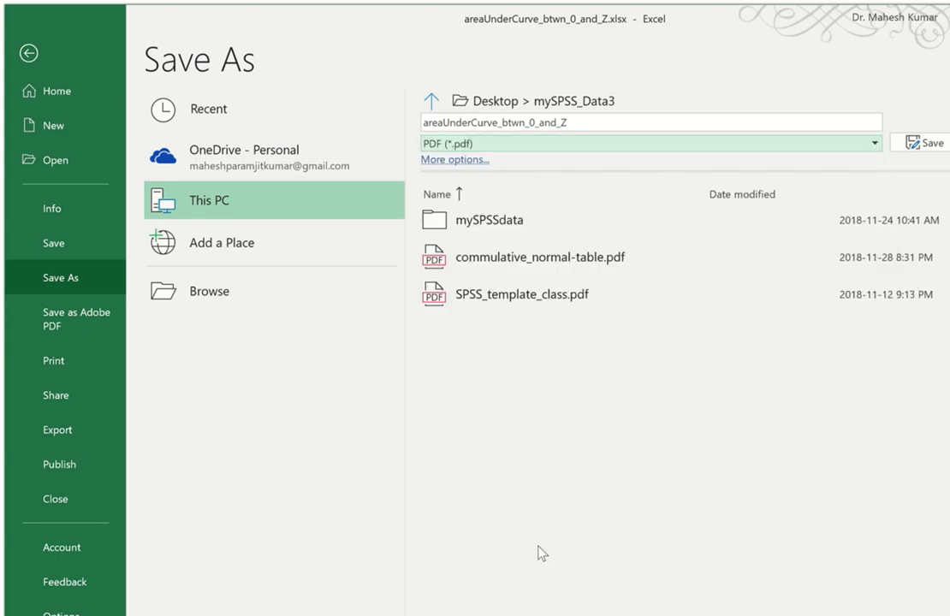
click(929, 142)
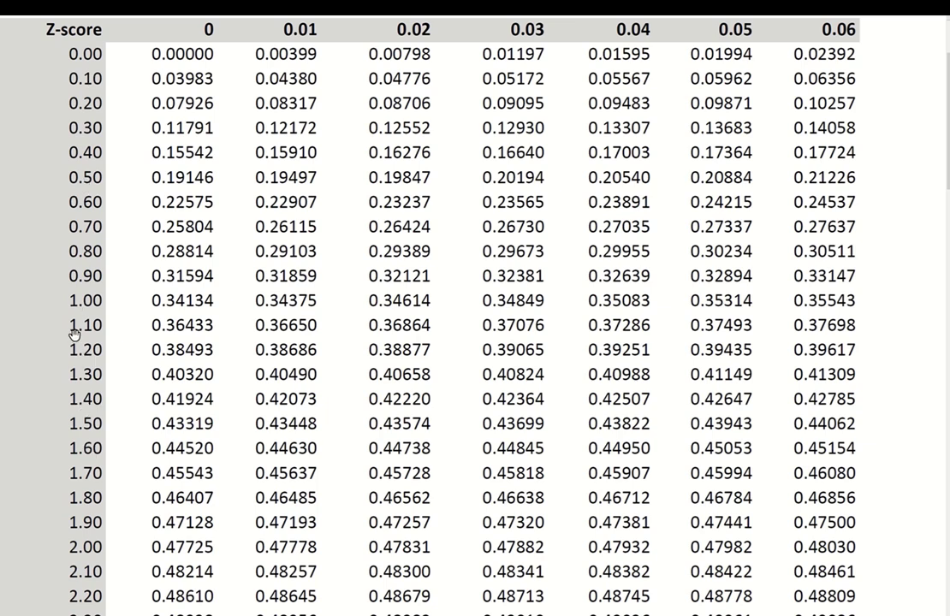
- Examine the exported PDF table and compare its first values with those in the Standard Normal (Z) Table PDF
scroll(72, 334, down, 3)
scroll(75, 333, up, 3)
scroll(75, 333, up, 1)
scroll(267, 140, down, 3)
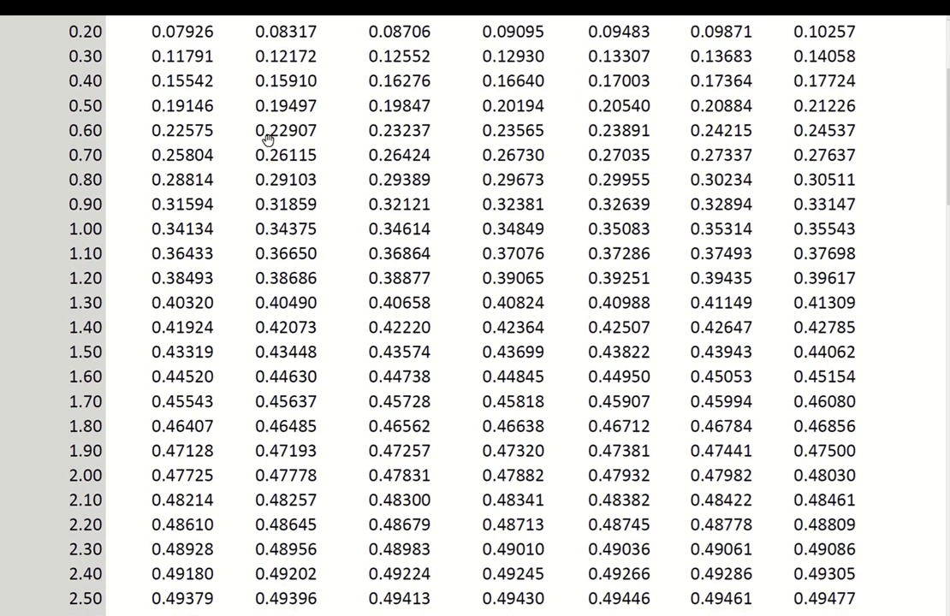
scroll(268, 140, down, 3)
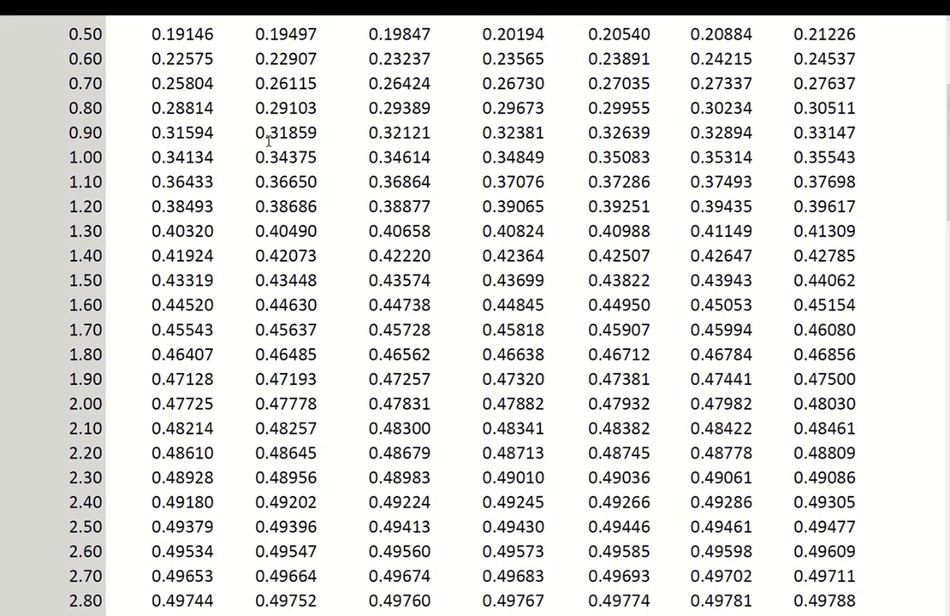
scroll(268, 139, up, 3)
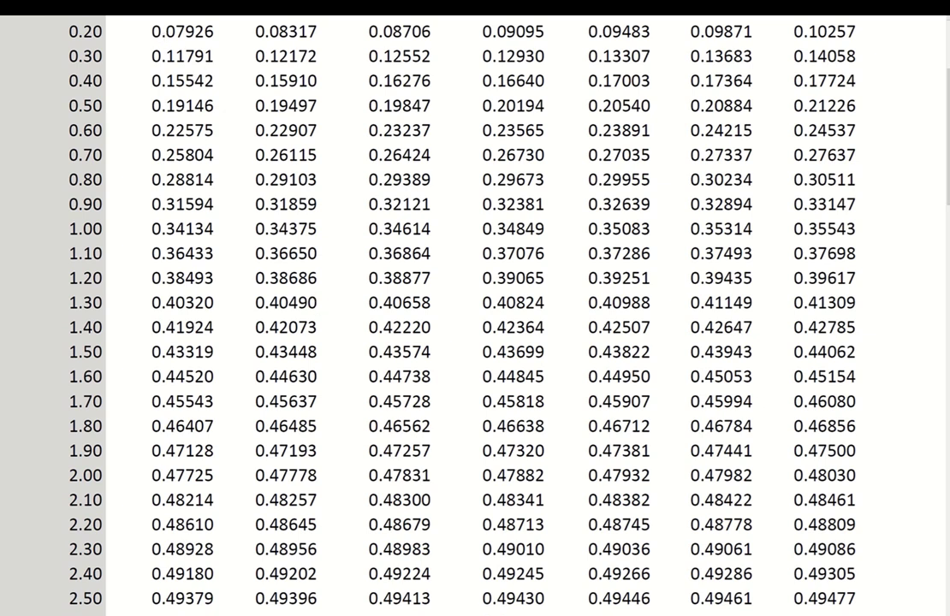
key(alt+Tab)
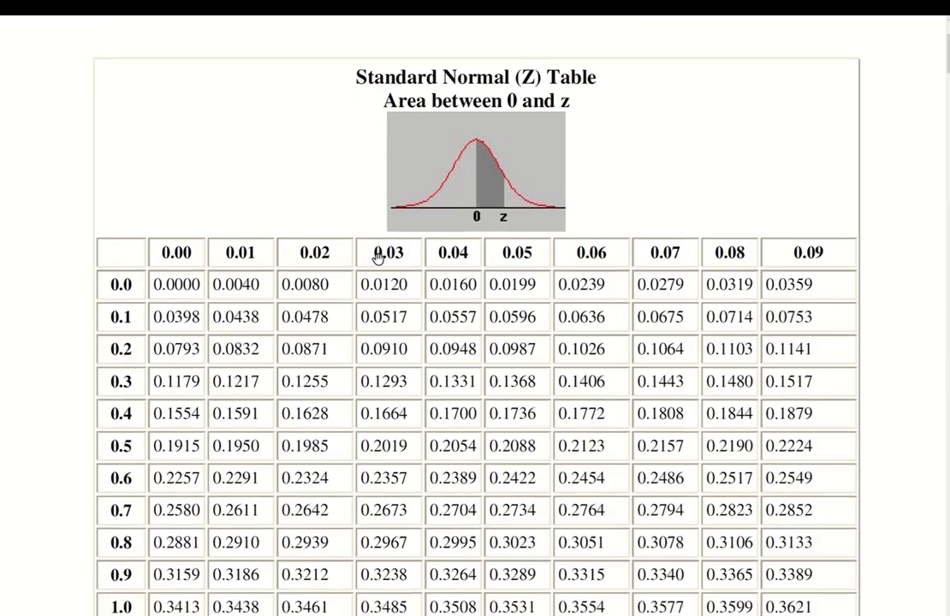
scroll(378, 257, down, 3)
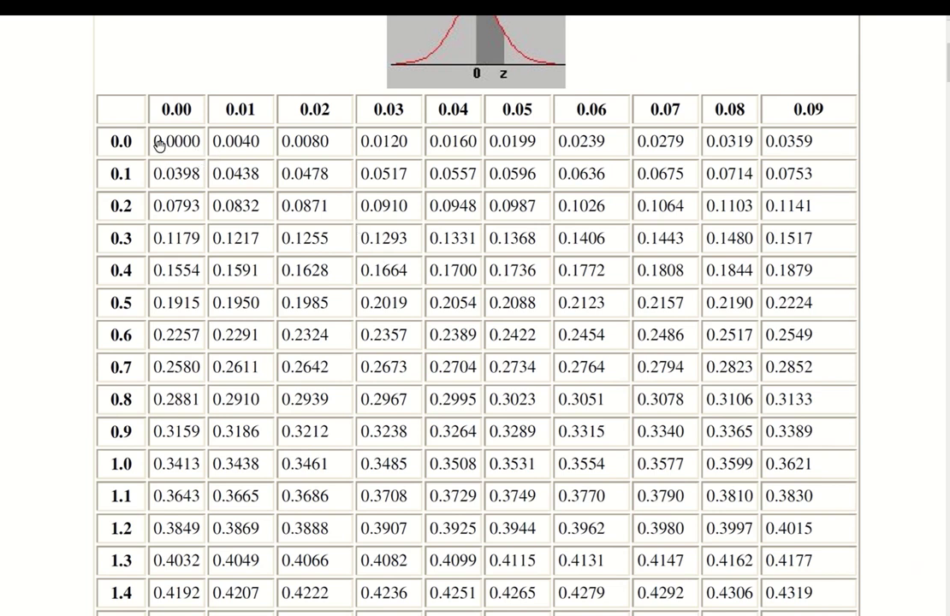
drag(158, 143, 196, 147)
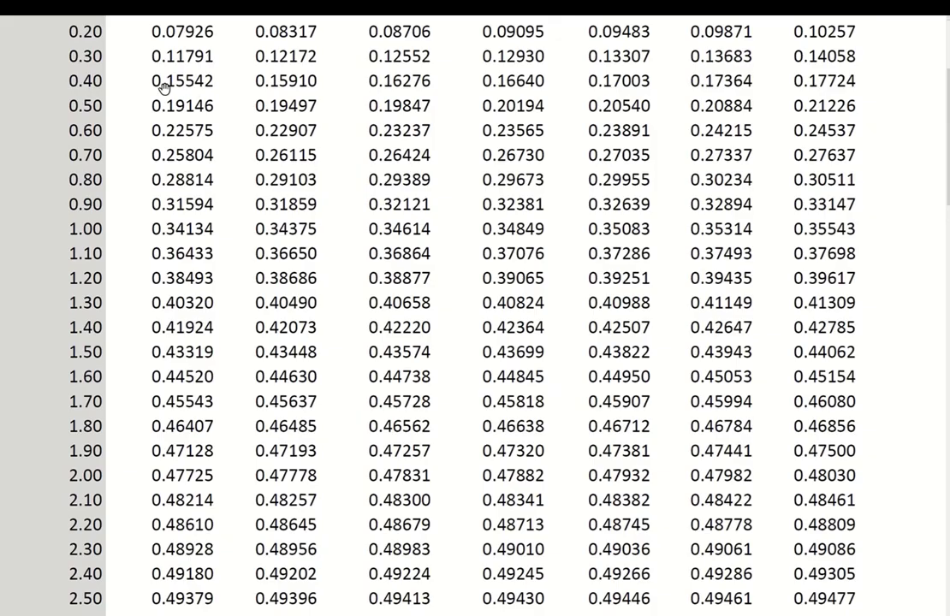
scroll(163, 87, up, 2)
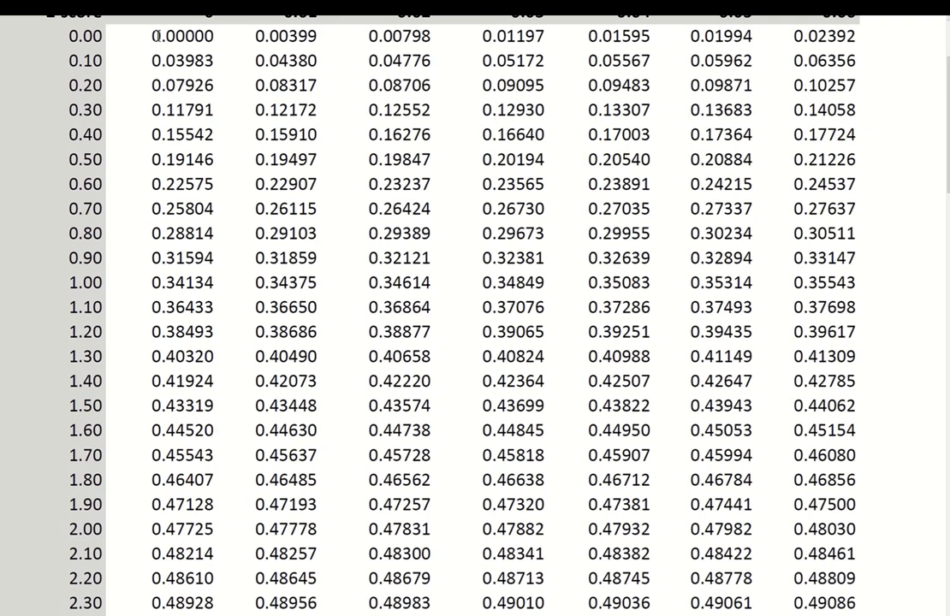
- Compare the exported PDF table's areas with the matching rows of the Standard Normal (Z) Table PDF
drag(157, 36, 246, 38)
click(247, 38)
scroll(409, 164, up, 2)
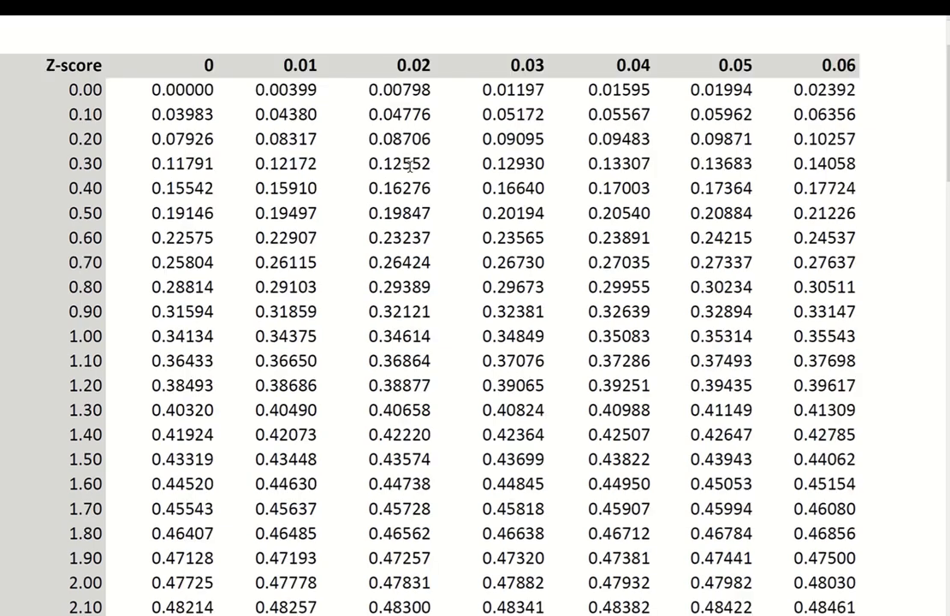
scroll(409, 165, down, 6)
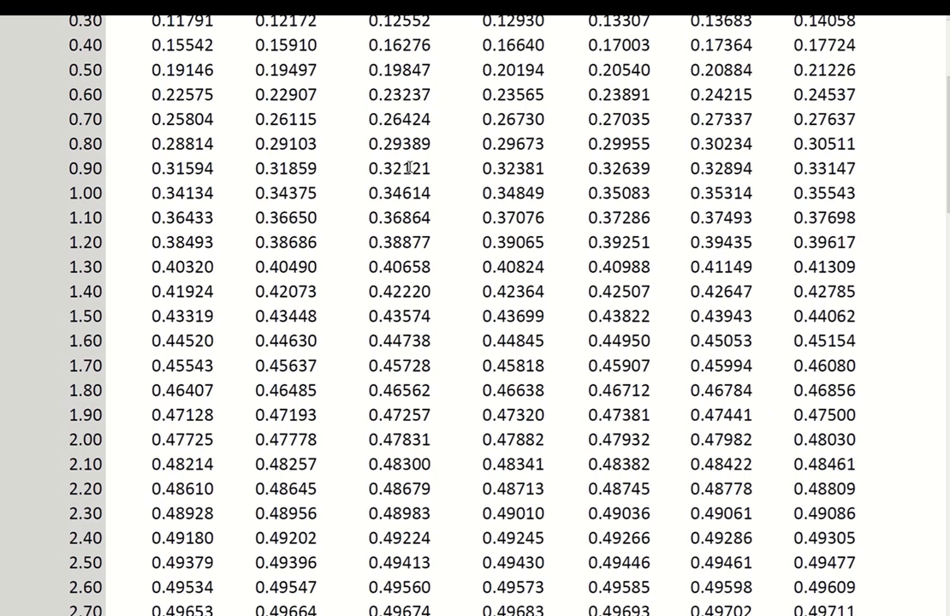
scroll(411, 167, down, 2)
scroll(409, 166, down, 3)
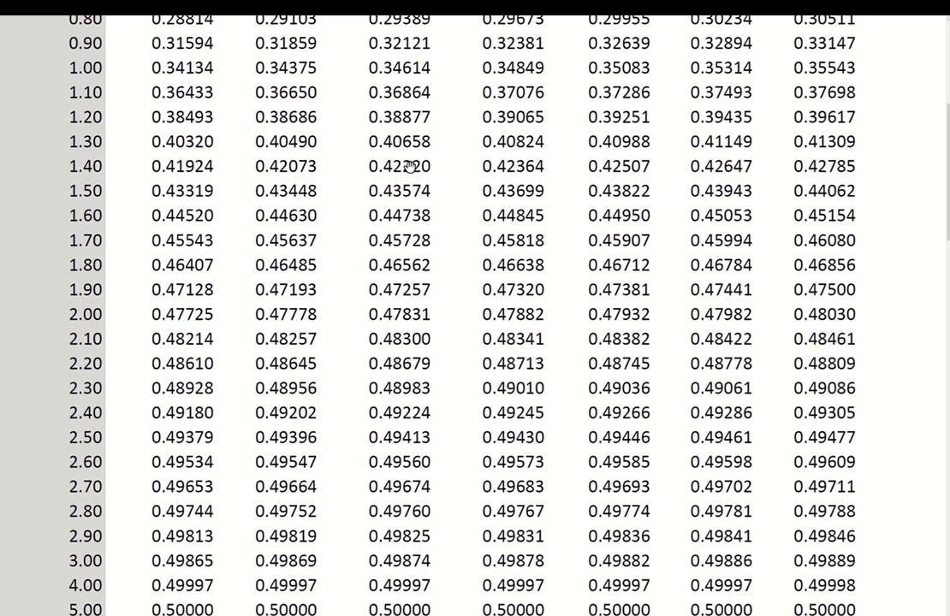
scroll(410, 166, down, 3)
scroll(409, 168, down, 4)
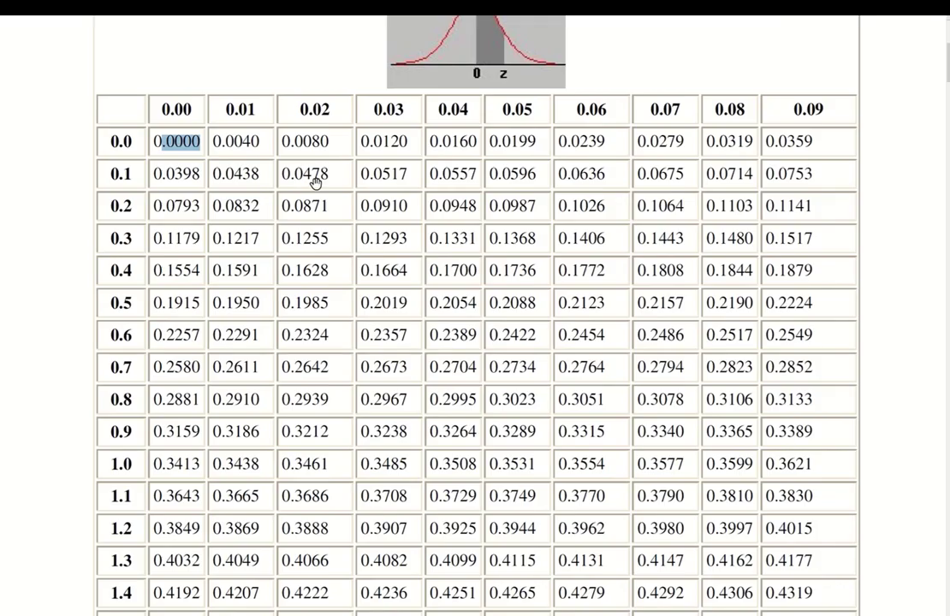
scroll(315, 183, down, 6)
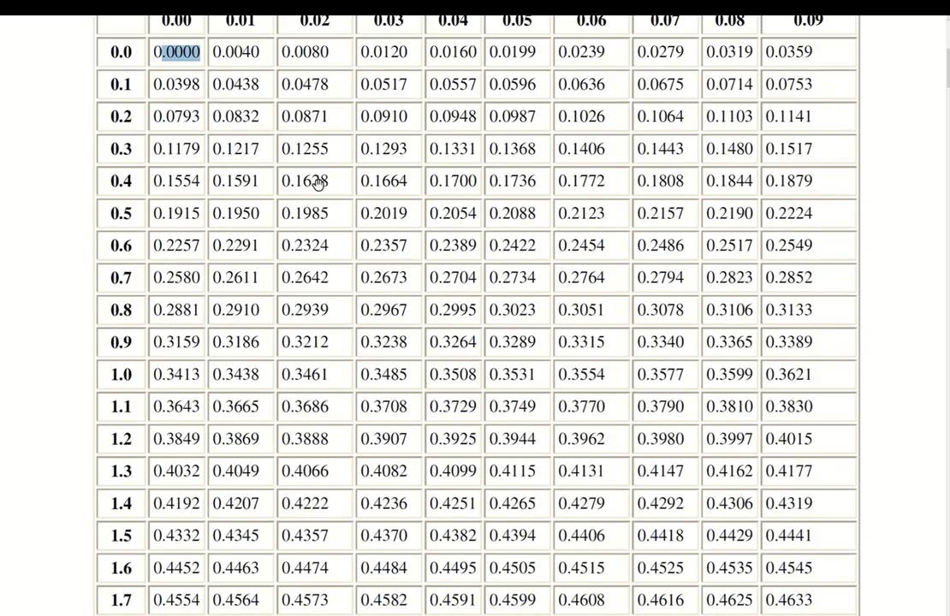
scroll(317, 184, down, 1)
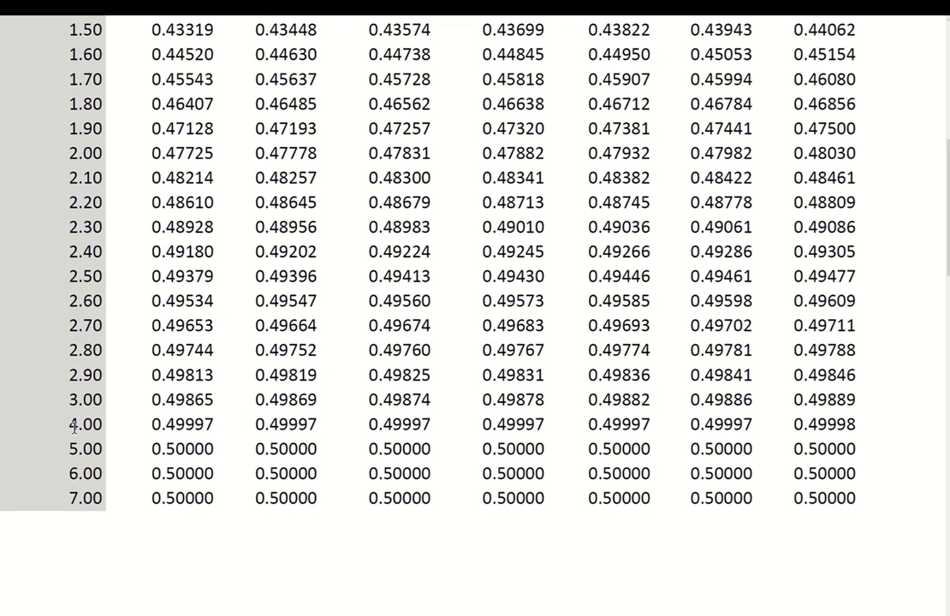
- Examine the areas for z-scores 4.00 and 5.00 in the exported PDF table
drag(71, 425, 861, 428)
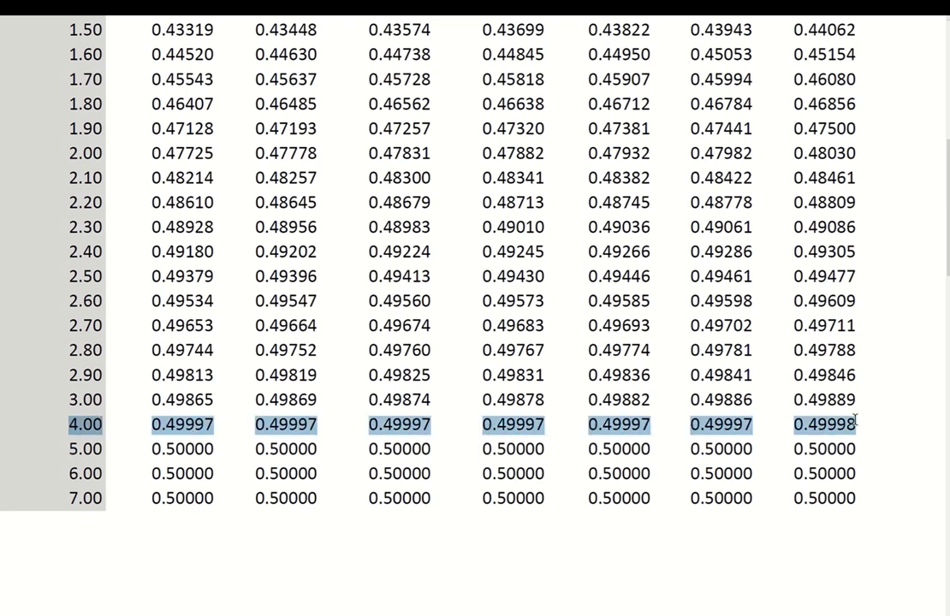
click(152, 447)
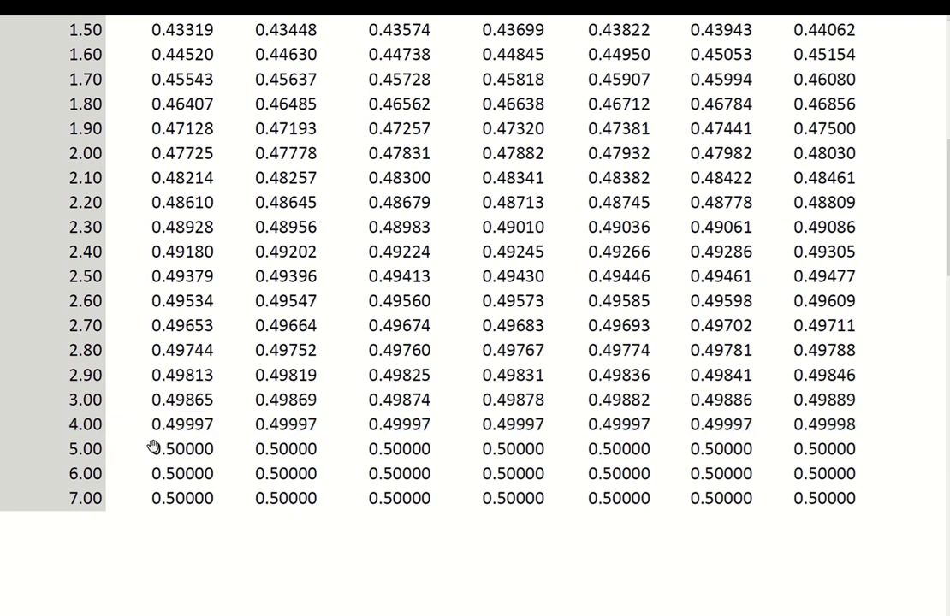
drag(150, 449, 216, 449)
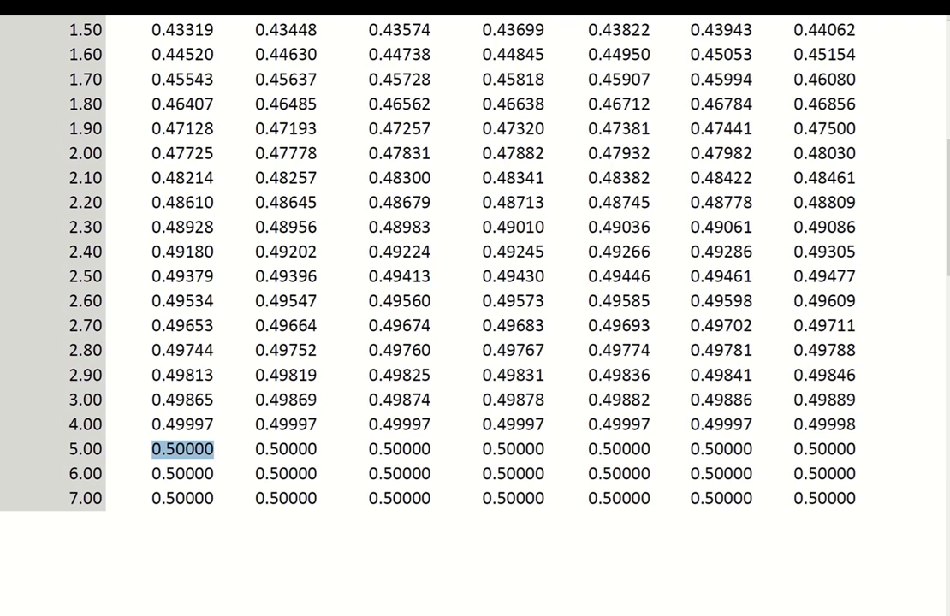
- Switch to the SPSS Data Editor, set the decimals of z_dot00 to 7, and return to the data values for the highest z-scores
click(463, 512)
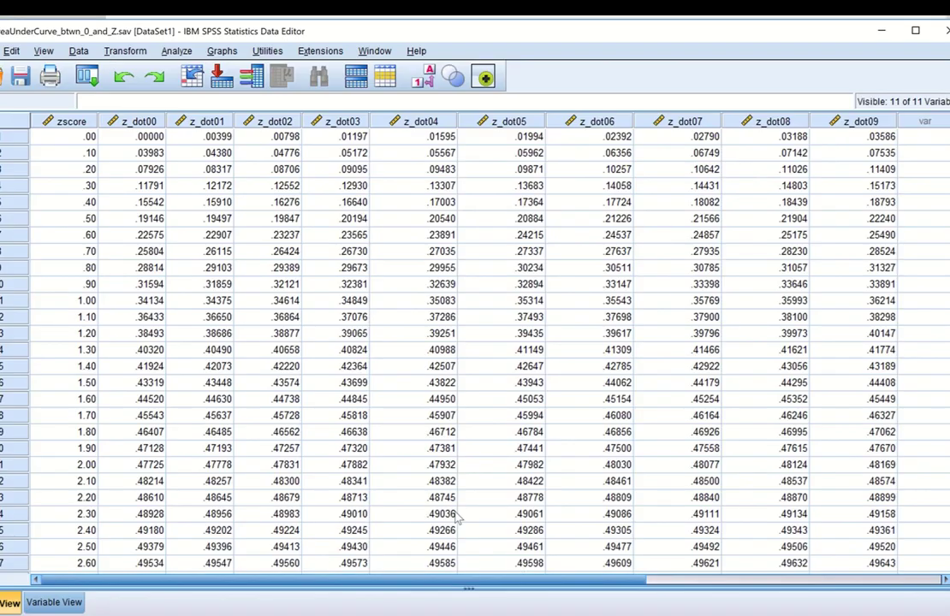
scroll(392, 480, down, 4)
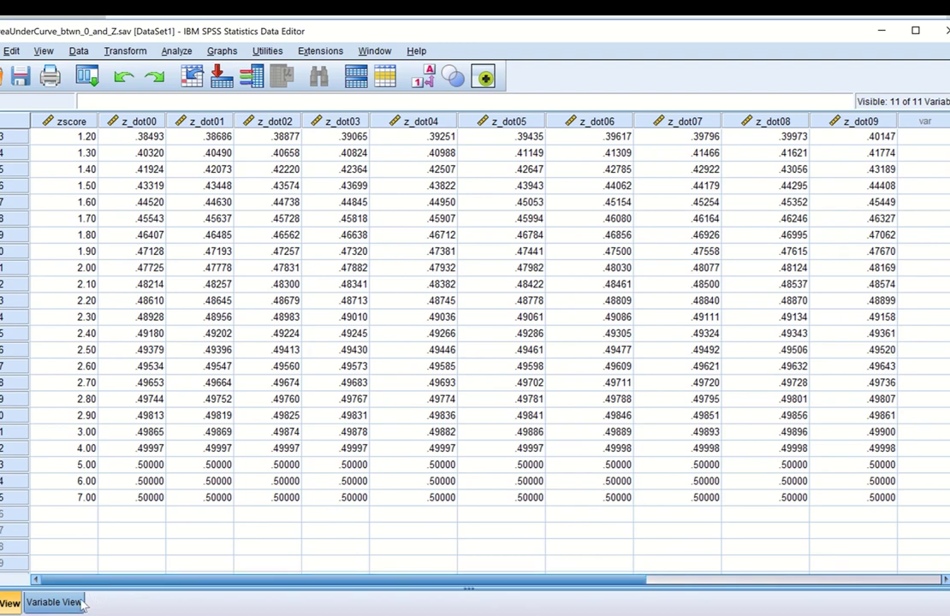
click(54, 602)
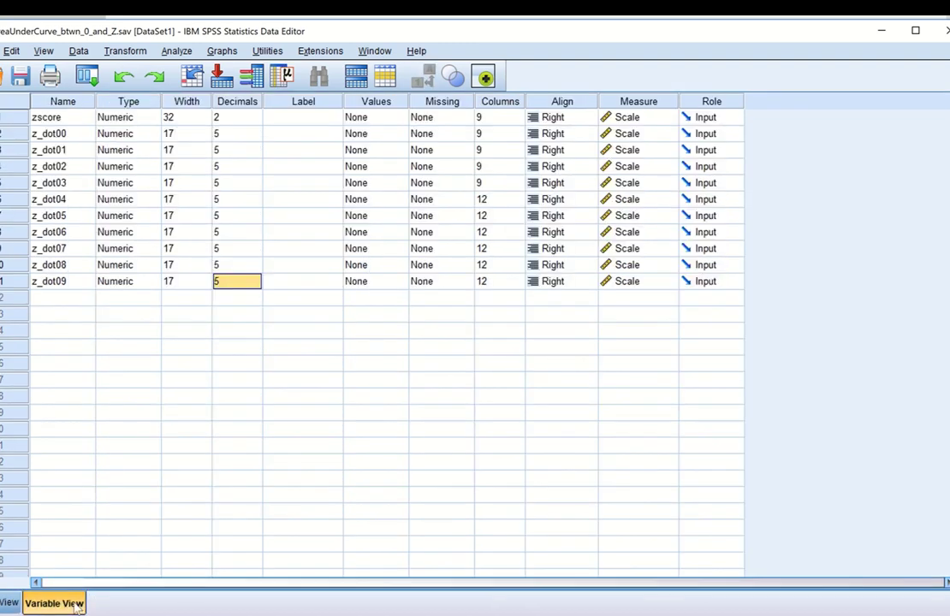
click(240, 133)
click(255, 130)
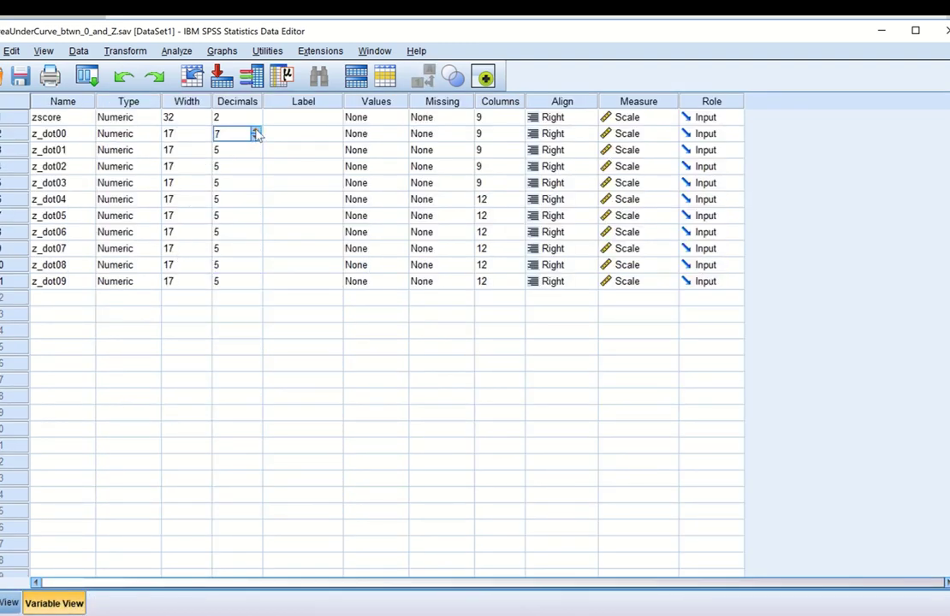
click(9, 602)
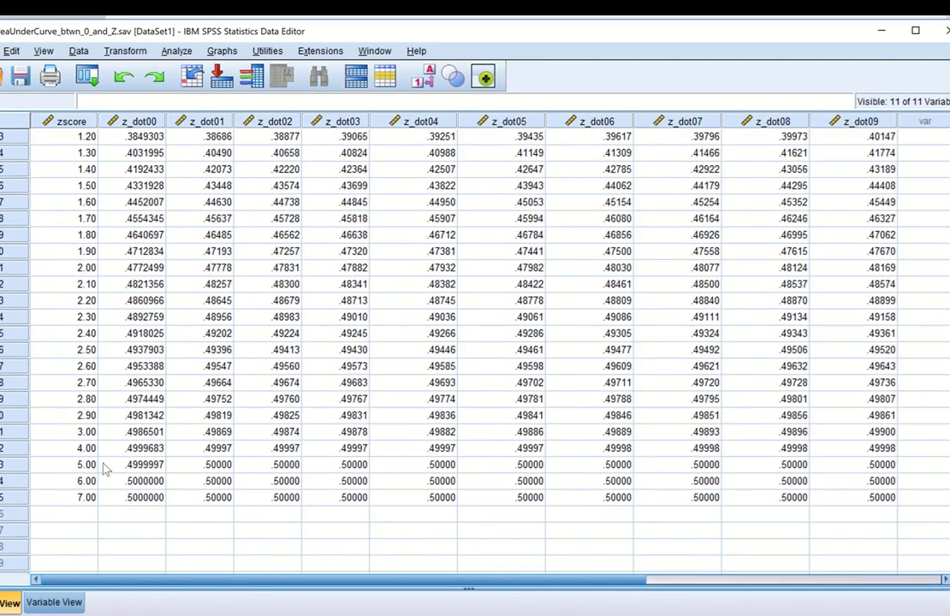
scroll(105, 468, down, 1)
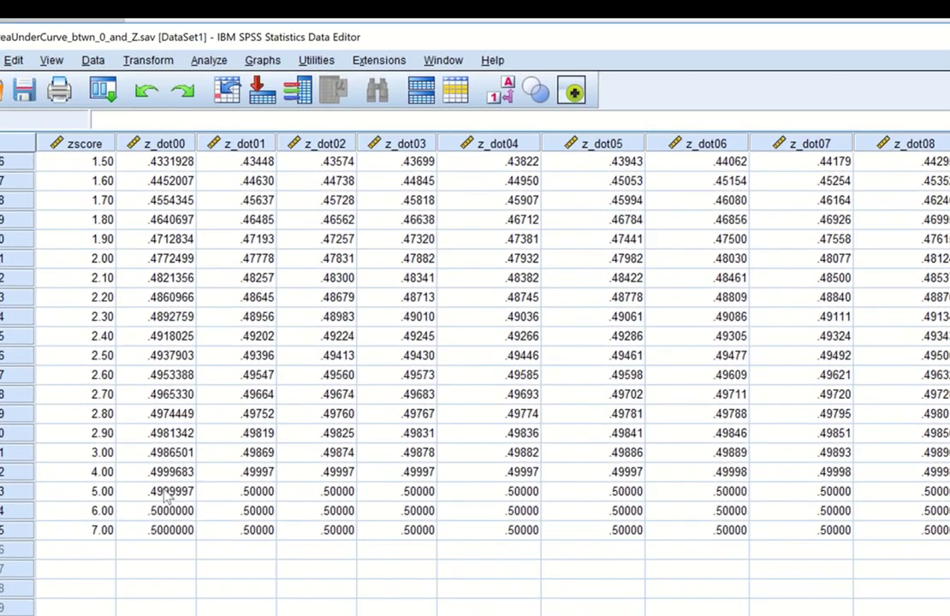
- Inspect the z_dot00 areas for z-scores 5.00 and 7.00, reading the z-score 7.00 value digit by digit at full precision
click(139, 466)
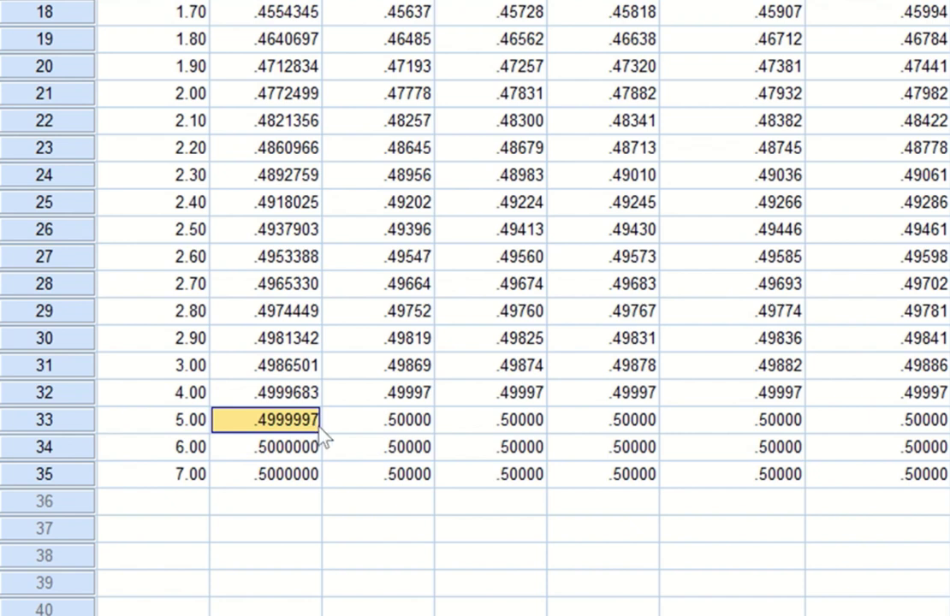
click(278, 477)
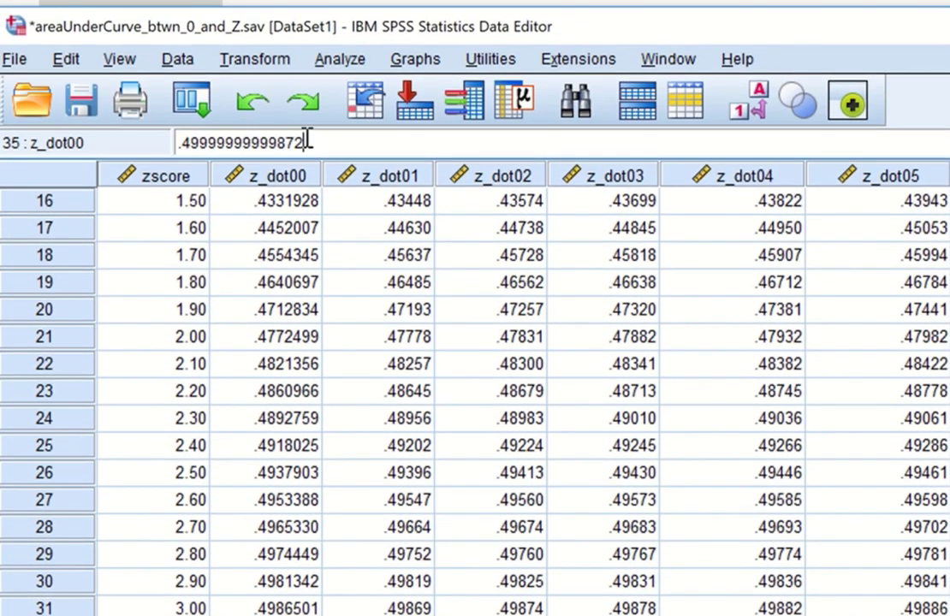
drag(307, 140, 158, 128)
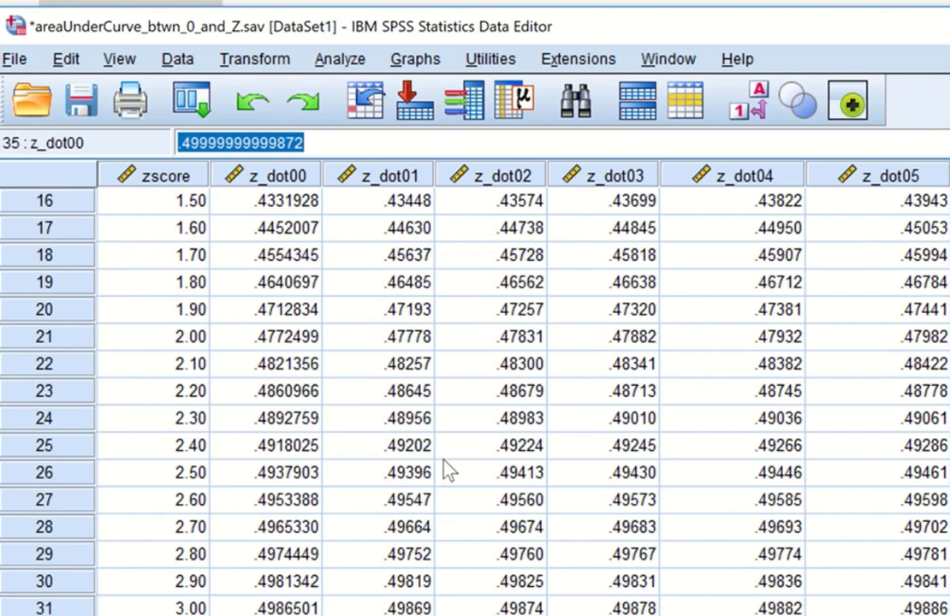
click(324, 143)
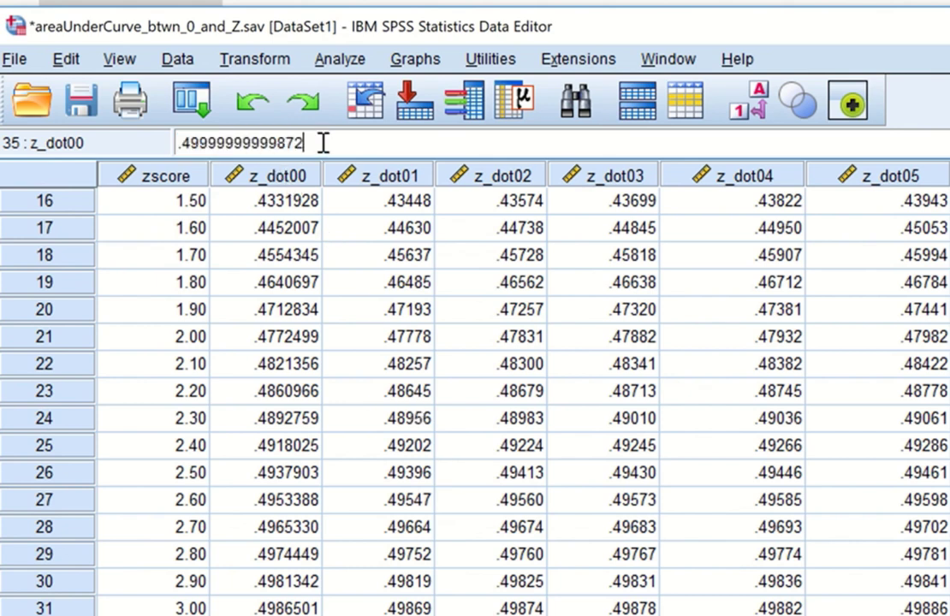
click(182, 143)
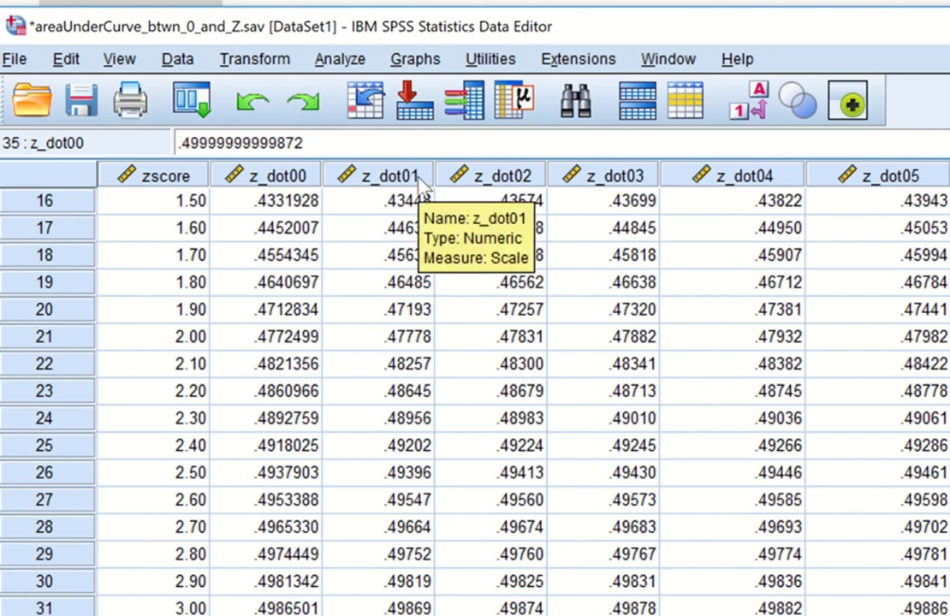
key(Right)
key(Right)
key(Right)
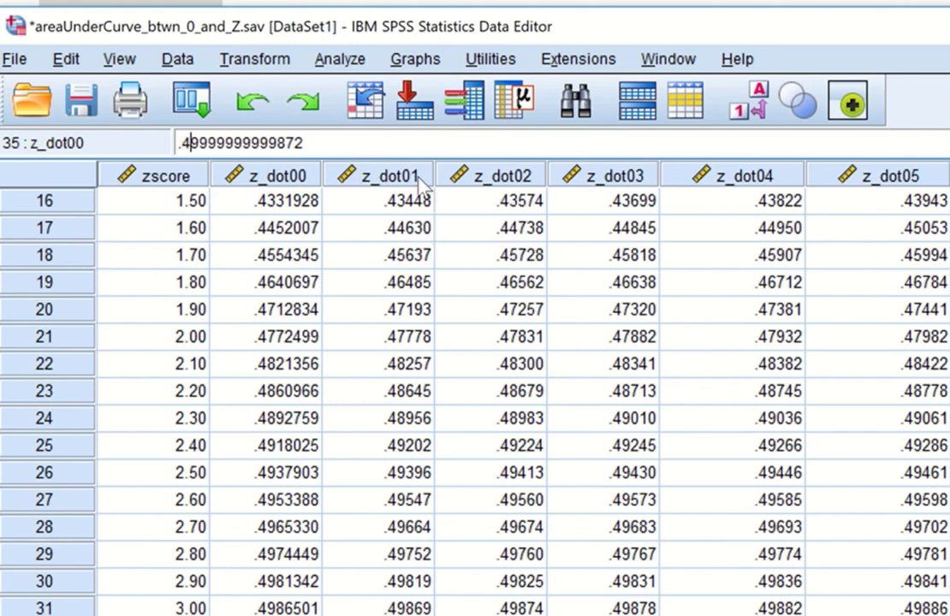
key(Right)
key(Right)
key(Right)
key(Right)
key(Right)
key(Right)
key(Right)
key(Right)
key(Right)
key(Right)
key(Right)
key(Right)
drag(312, 138, 159, 120)
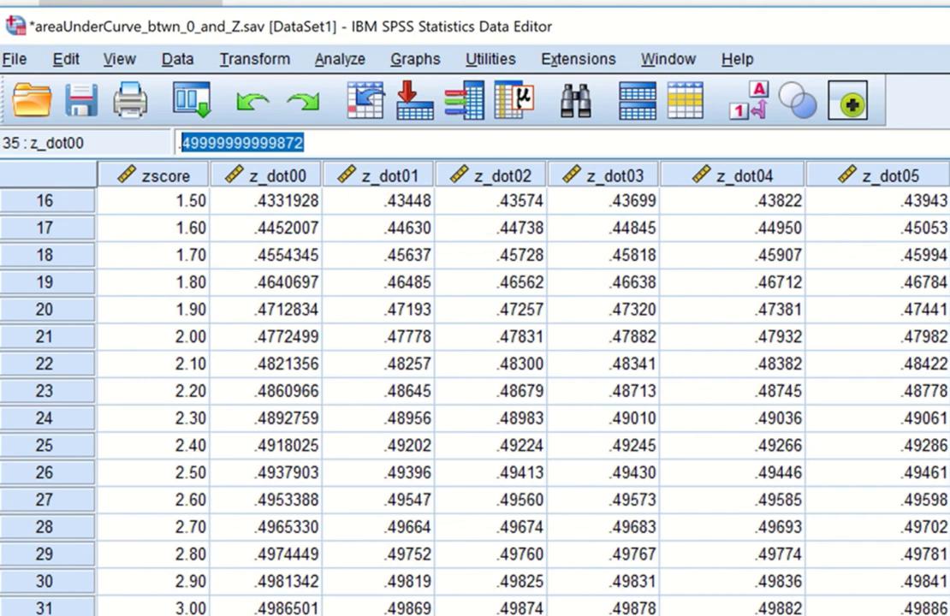
- Inspect the full-precision areas for z-score 7.00 in the columns z_dot01 through z_dot09
key(Tab)
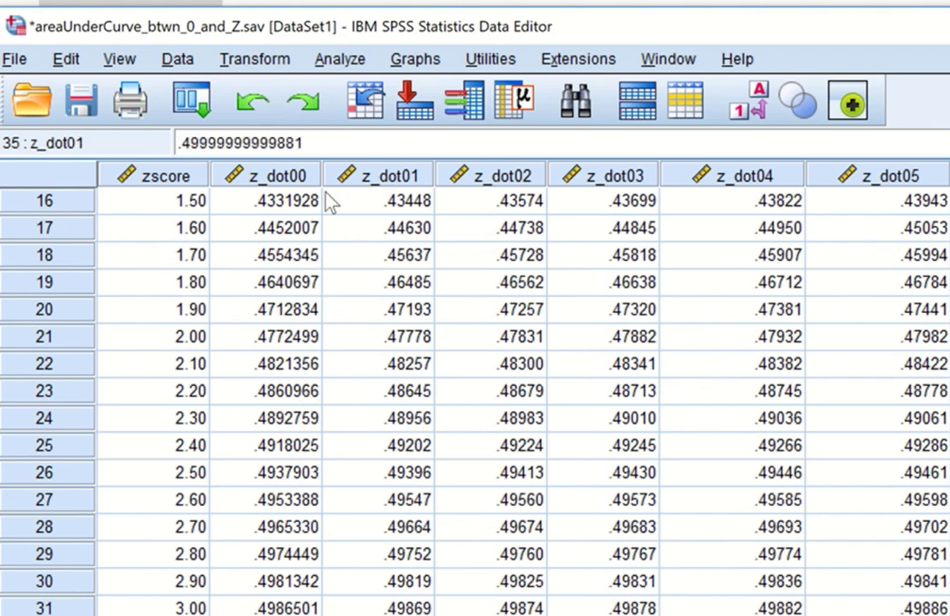
double_click(278, 144)
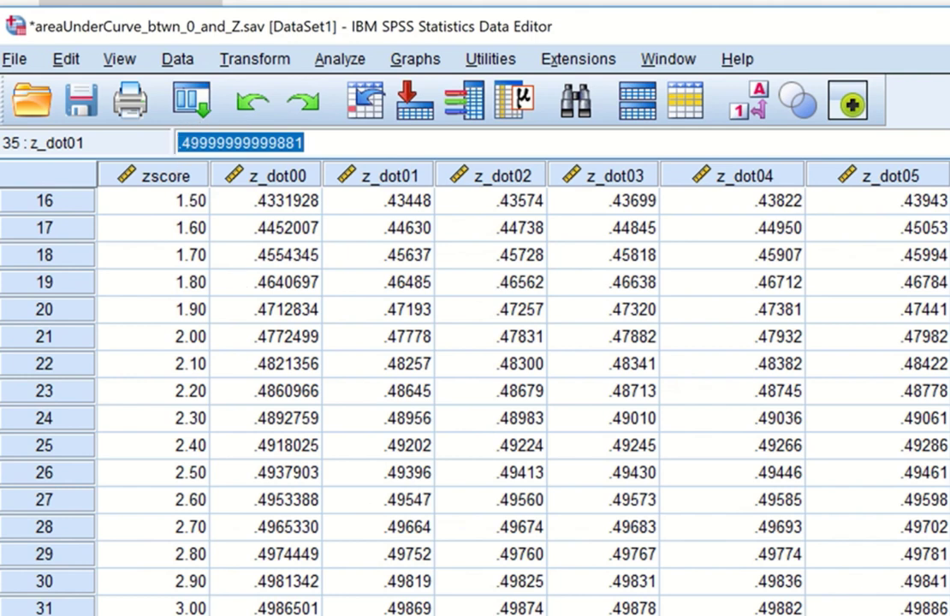
key(Tab)
key(Tab)
key(Tab)
key(Tab)
key(Tab)
key(Tab)
key(Tab)
key(Tab)
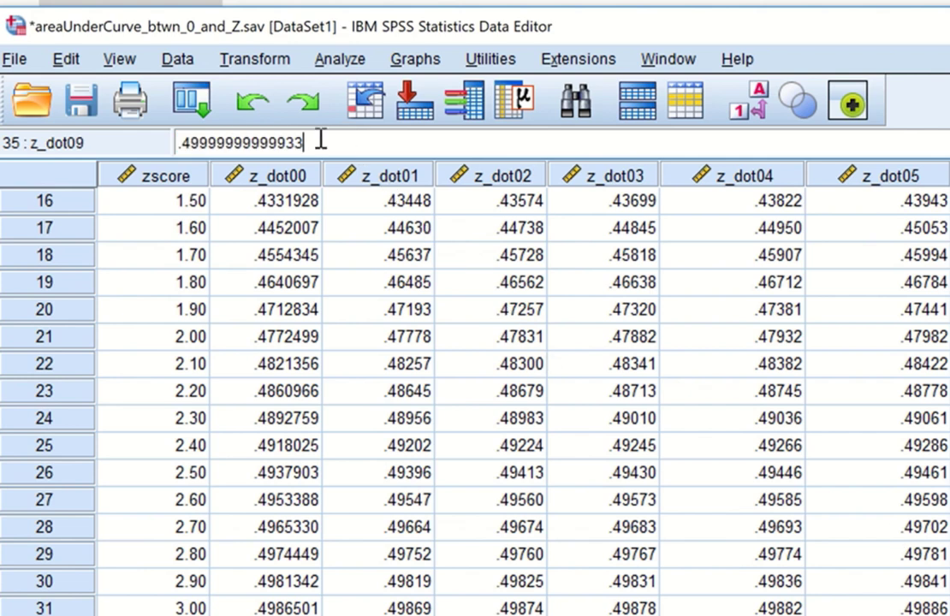
double_click(278, 143)
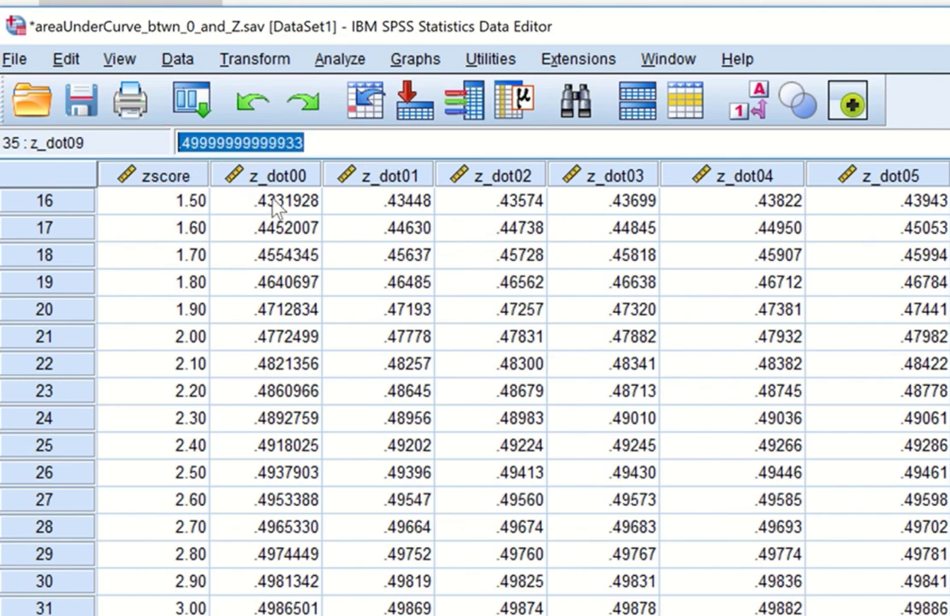